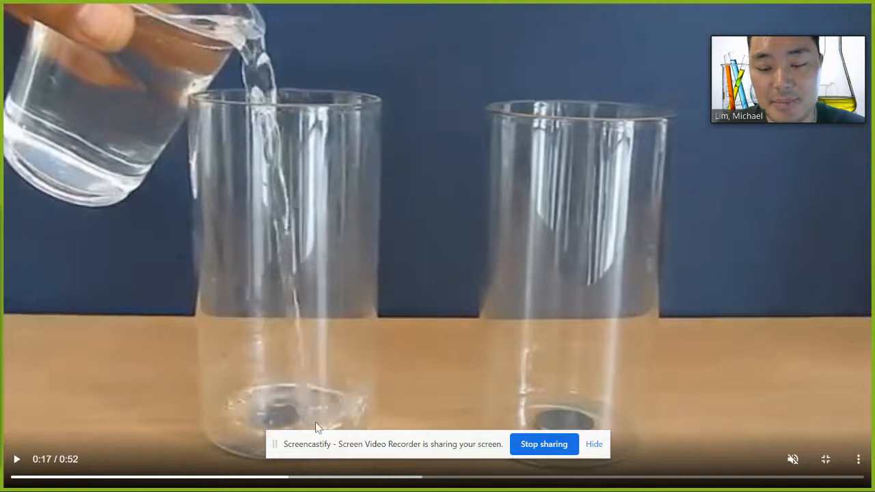
Leave the full-screen glass video and view the Graphic Designer's "basketball and tennis ball" clip in full screen.
left_click(825, 459)
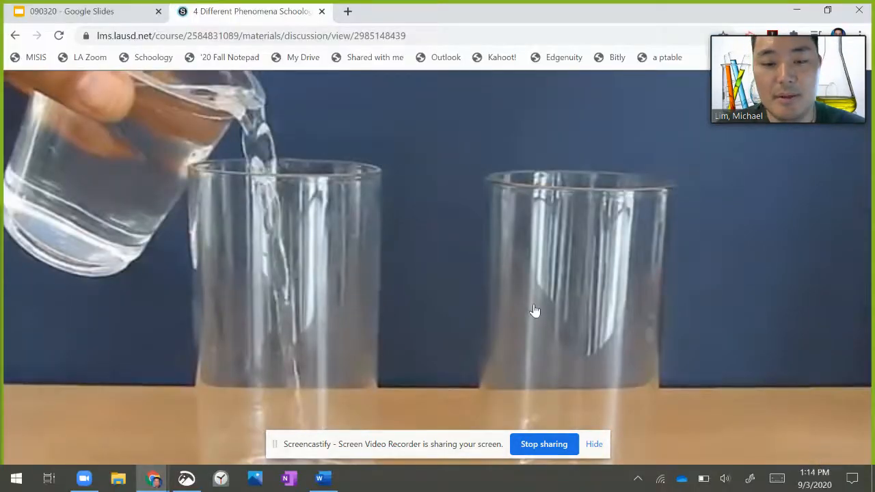
scroll(465, 277, "down", 3)
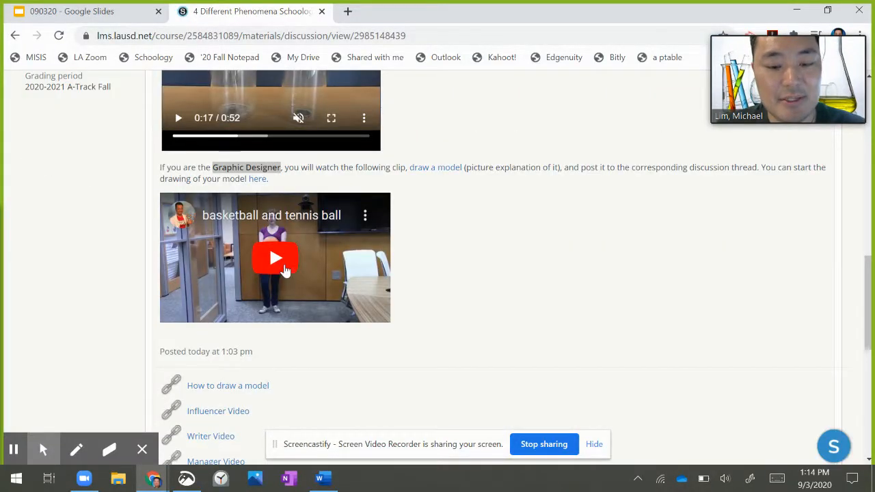
left_click(284, 270)
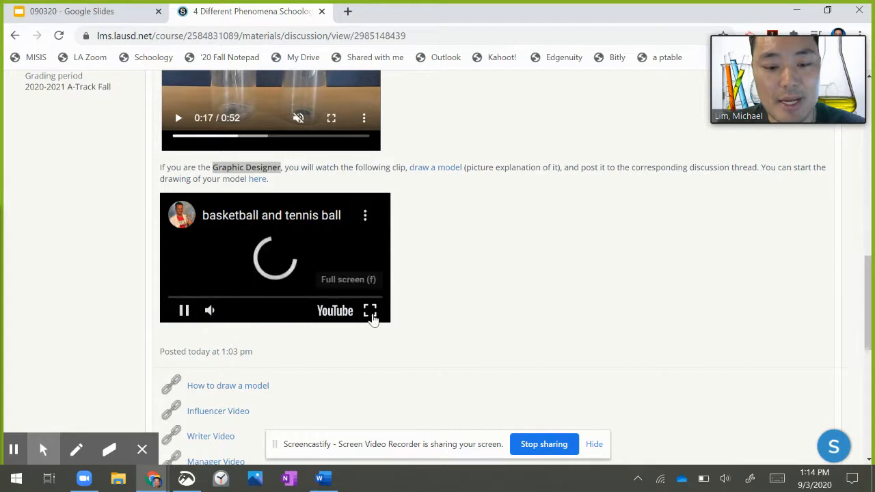
left_click(370, 311)
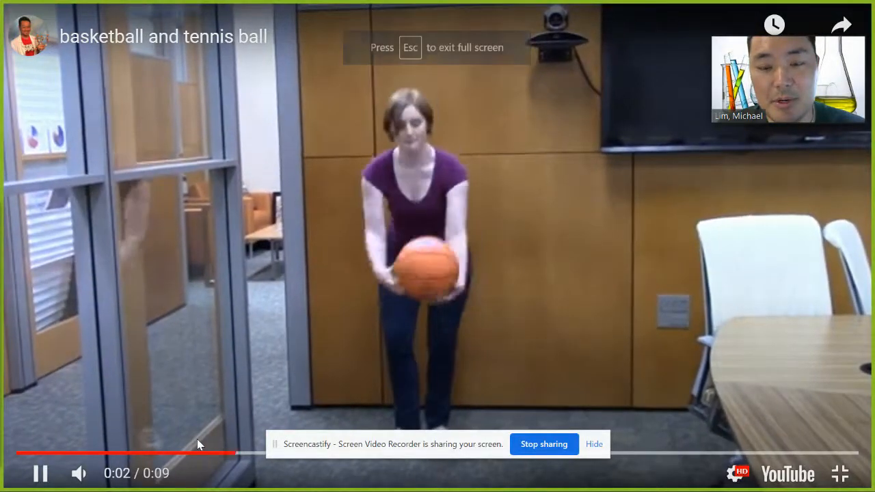
left_click(38, 478)
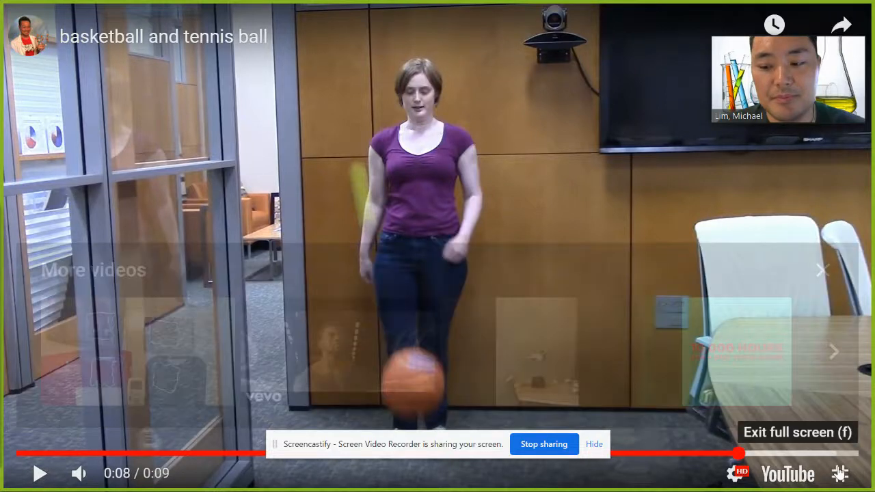
left_click(839, 473)
Delete the "How to draw a model" attachment from the discussion post.
scroll(524, 285, "down", 2)
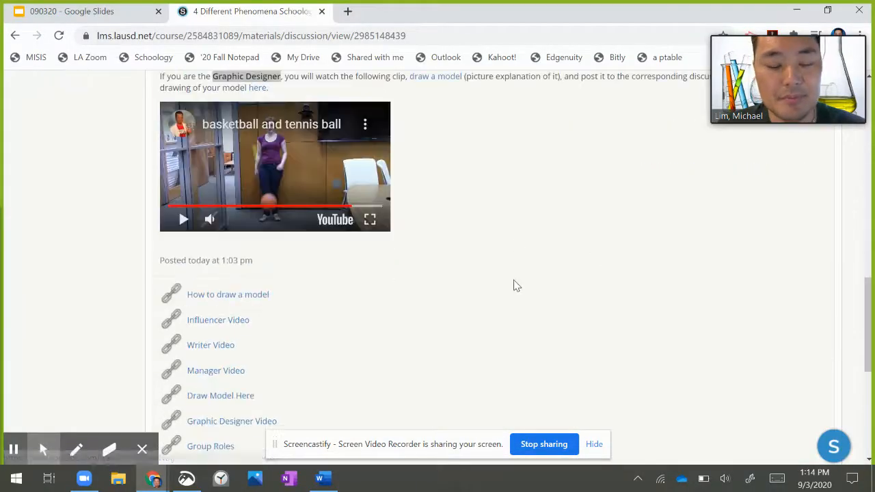
scroll(497, 284, "down", 1)
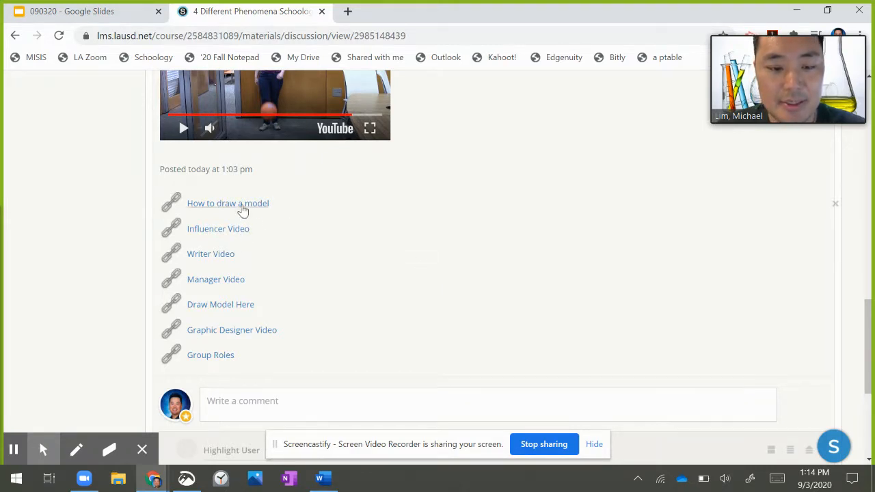
left_click(835, 207)
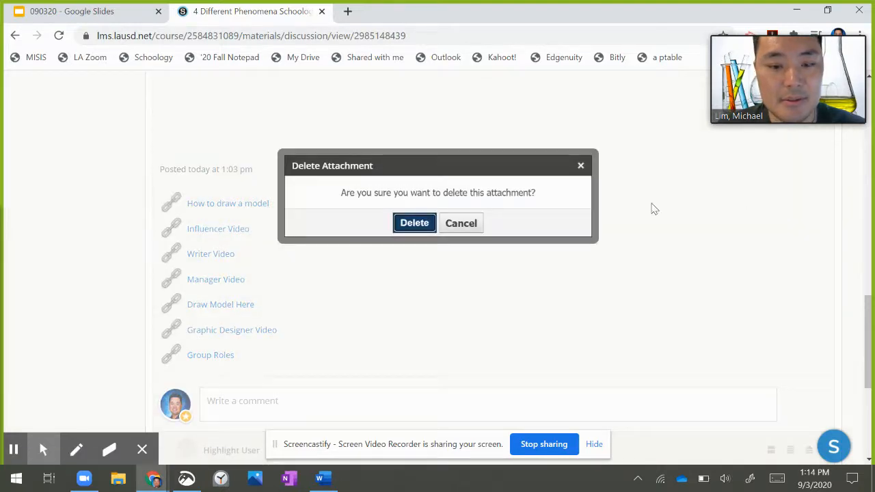
left_click(416, 223)
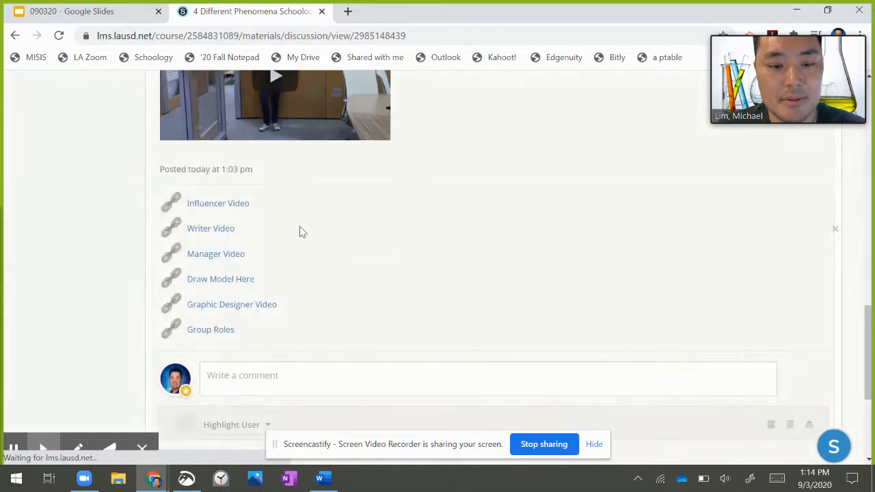
Open the "Draw Model Here" attachment and make a copy of the Blank Model Template with Stamp Gallery.
left_click(226, 281)
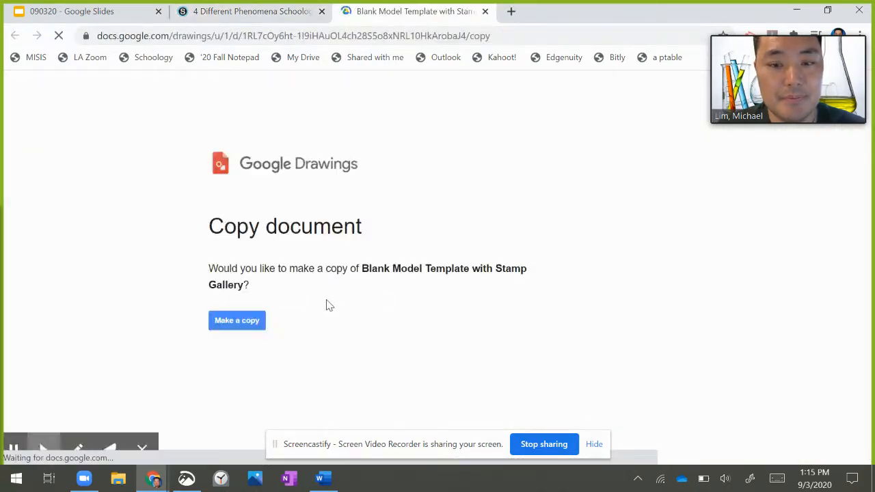
left_click(182, 40)
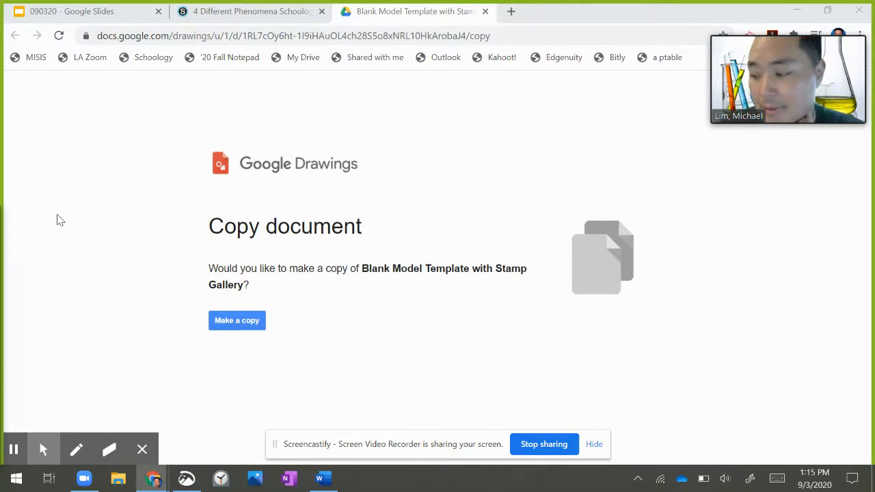
left_click(233, 322)
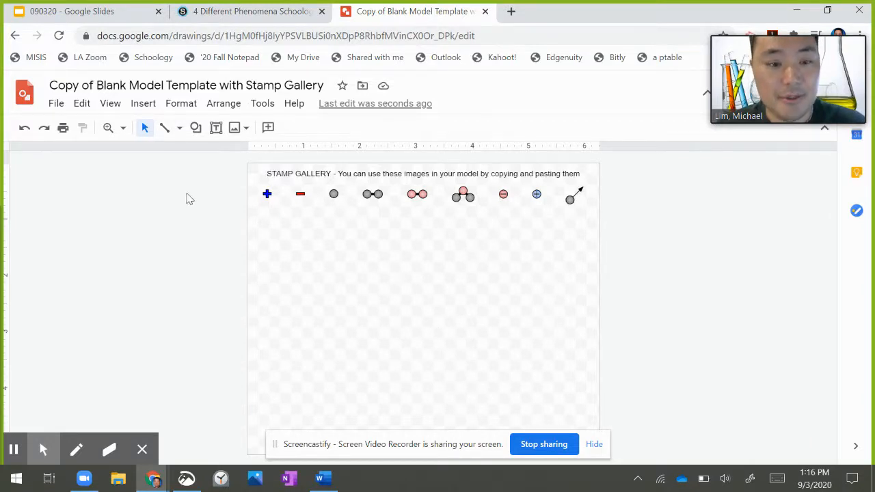
Check the Tanker Collapse example slide, and draw an upright cylinder about 1 inch wide and 2.7 inches tall below the stamp gallery.
left_click(107, 13)
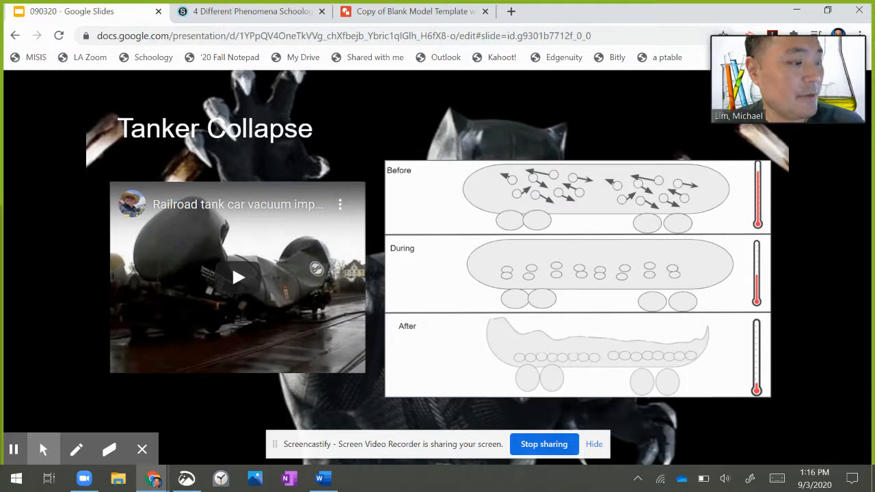
left_click(404, 12)
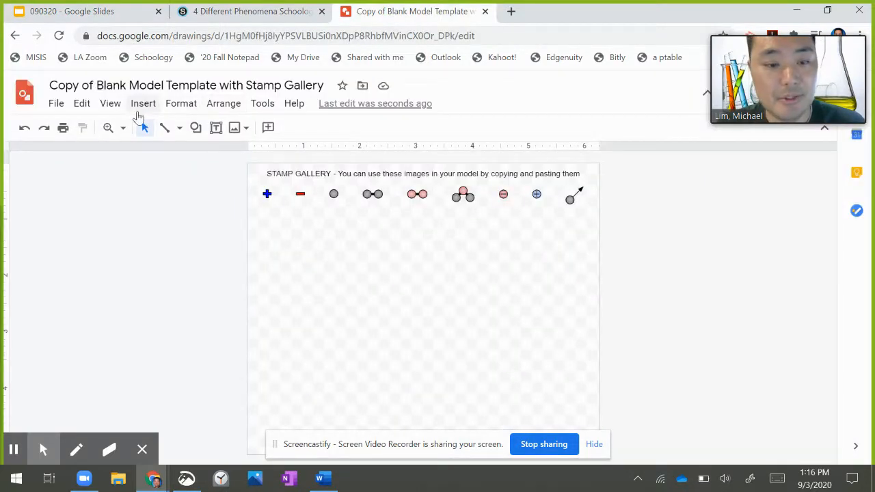
left_click(195, 127)
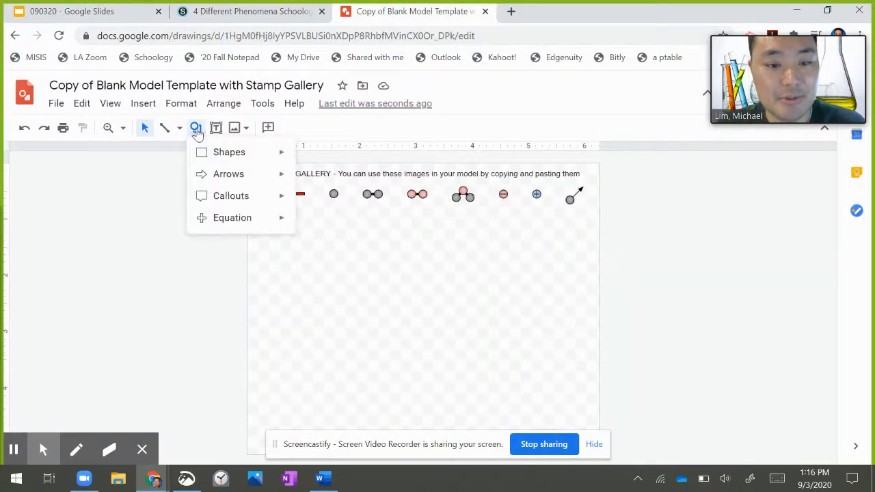
mouse_move(217, 153)
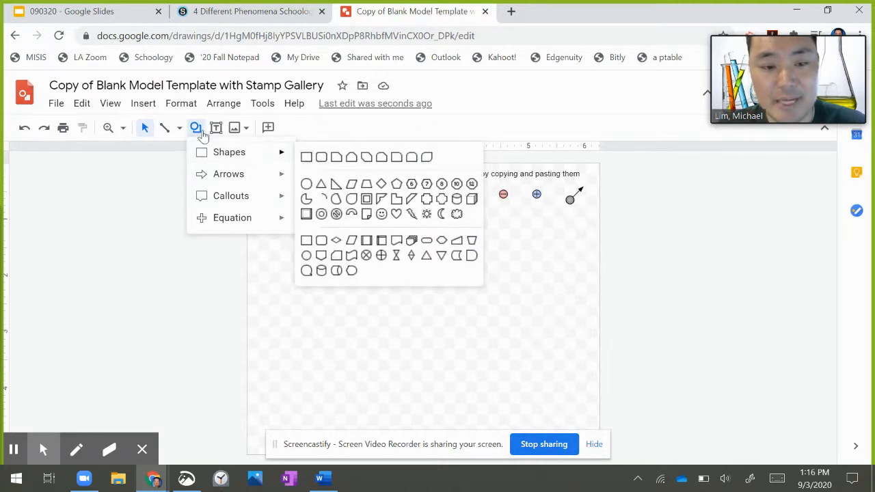
mouse_move(289, 158)
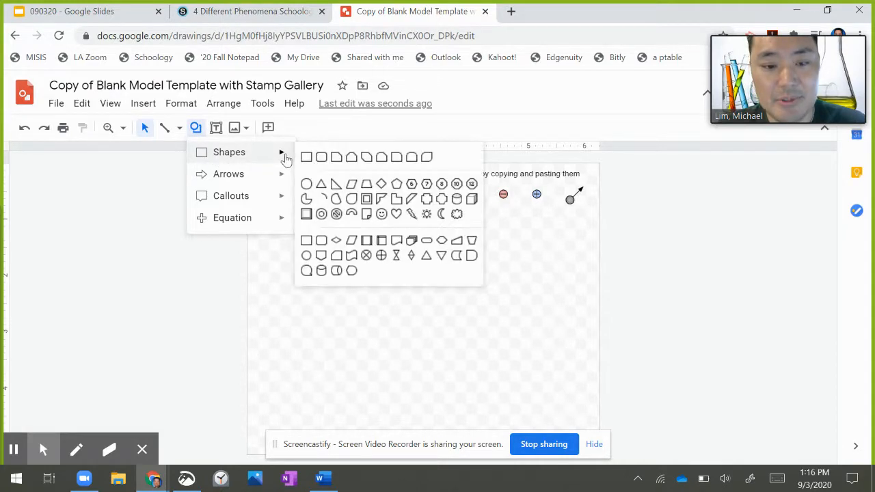
left_click(456, 199)
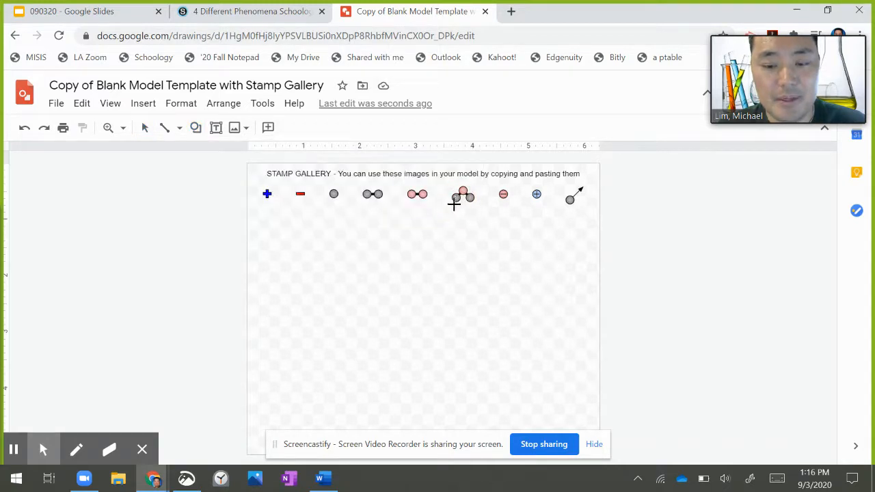
left_click_drag(348, 236, 405, 384)
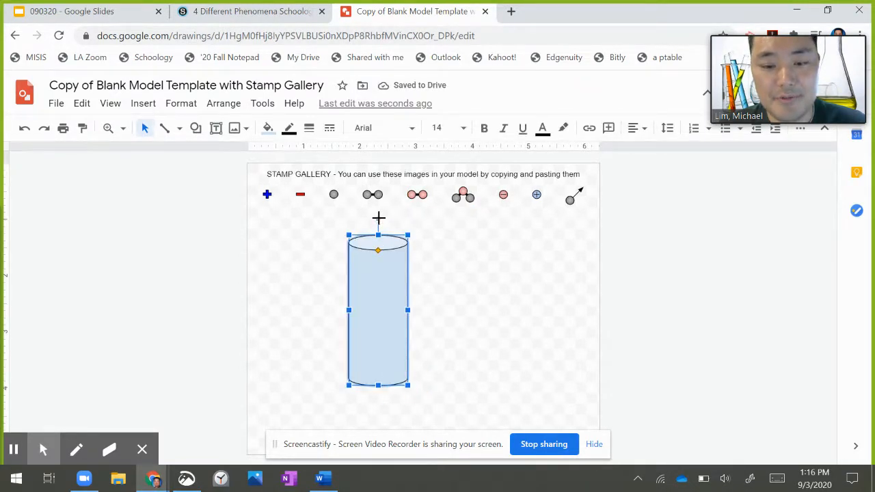
Rotate the cylinder to lie horizontally, stretch it to about 3.3 inches long and place it just below the stamp gallery.
left_click_drag(379, 217, 485, 311)
left_click(453, 311)
left_click_drag(430, 309, 446, 265)
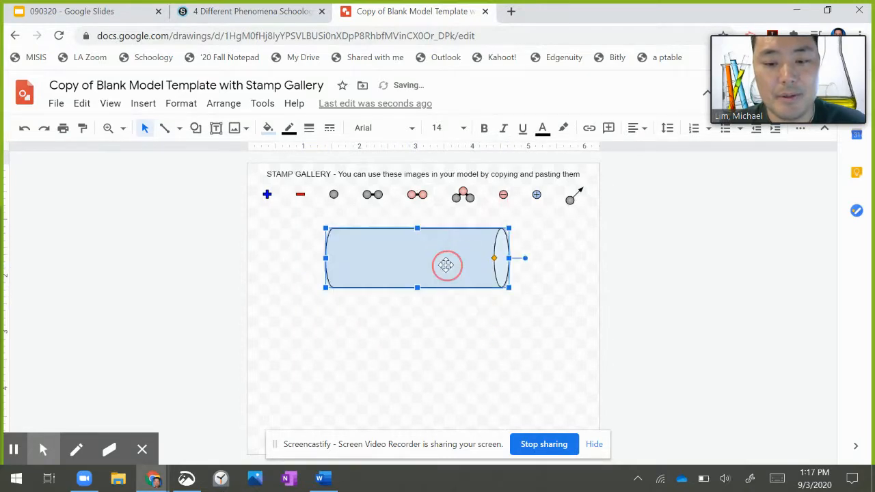
View the intact tanker at the start of the Tanker Collapse slide's "Railroad tank car vacuum implosion" video in full screen.
left_click(76, 12)
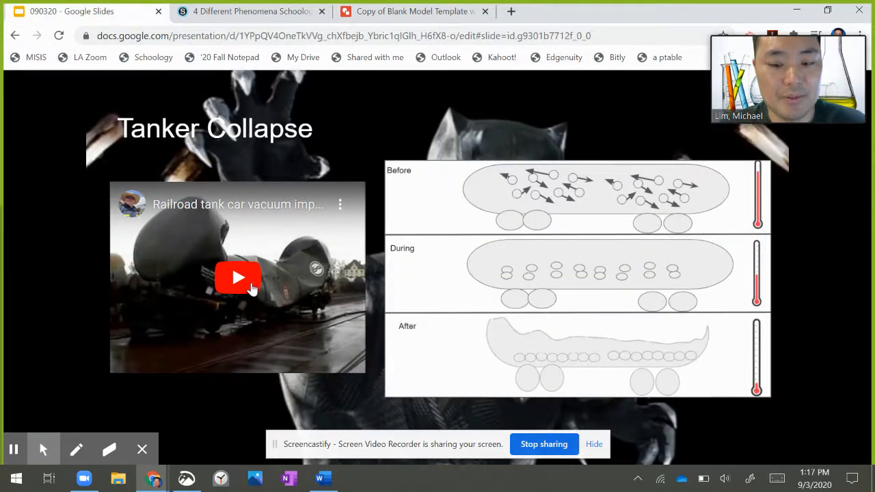
left_click(251, 288)
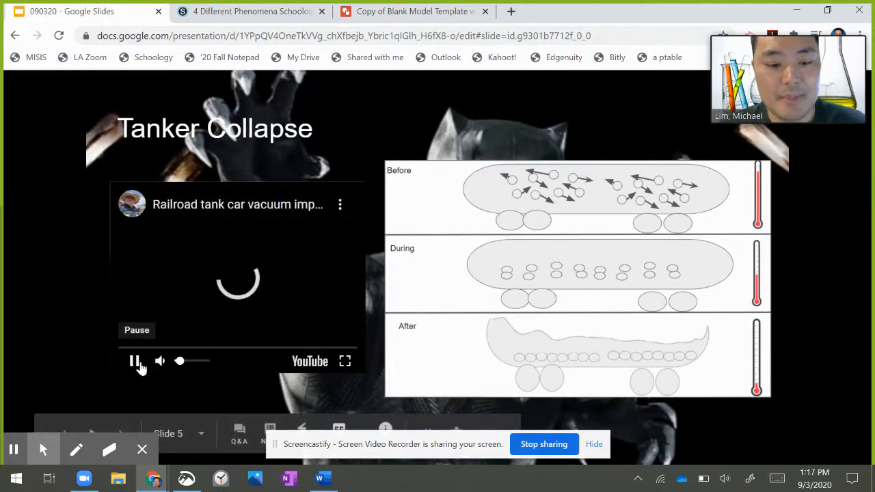
left_click(136, 364)
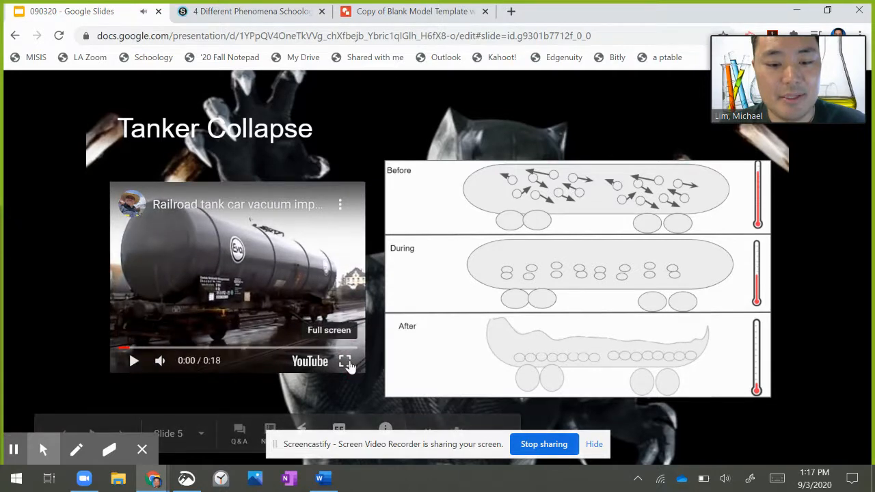
left_click(346, 363)
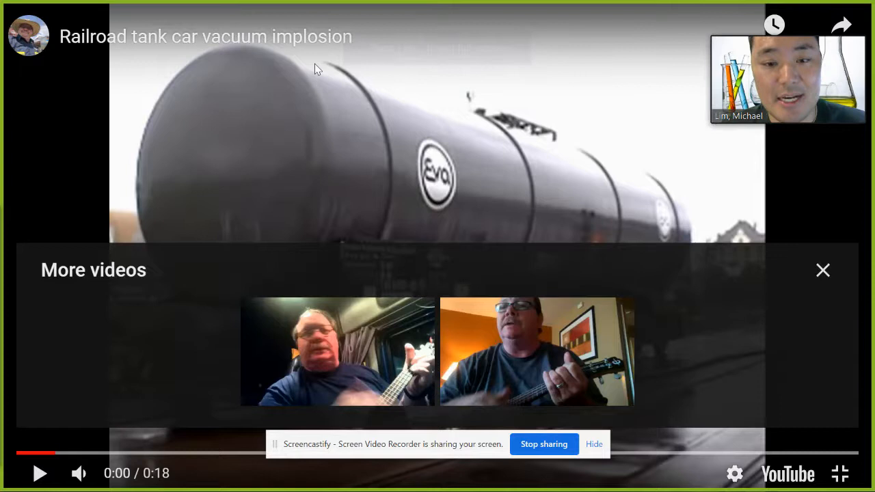
left_click(822, 270)
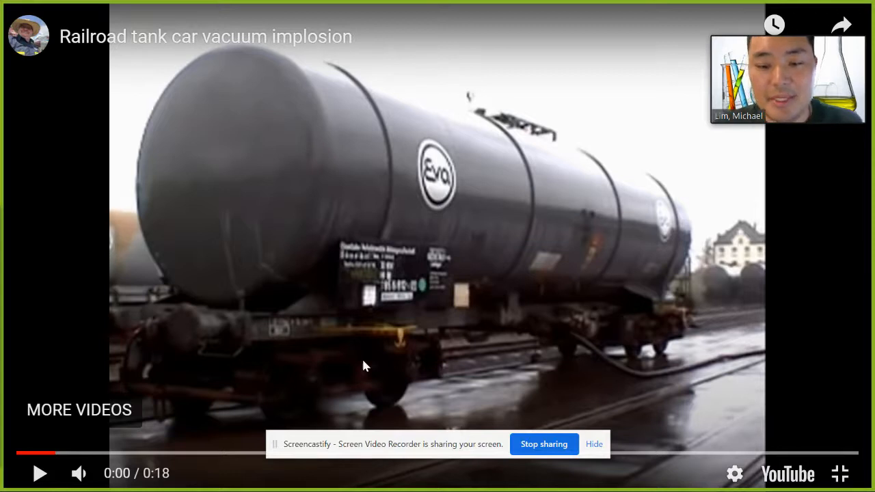
left_click(842, 472)
Return to the template copy and draw a small circle, about 0.3 inches across, under the cylinder's left end.
left_click(260, 16)
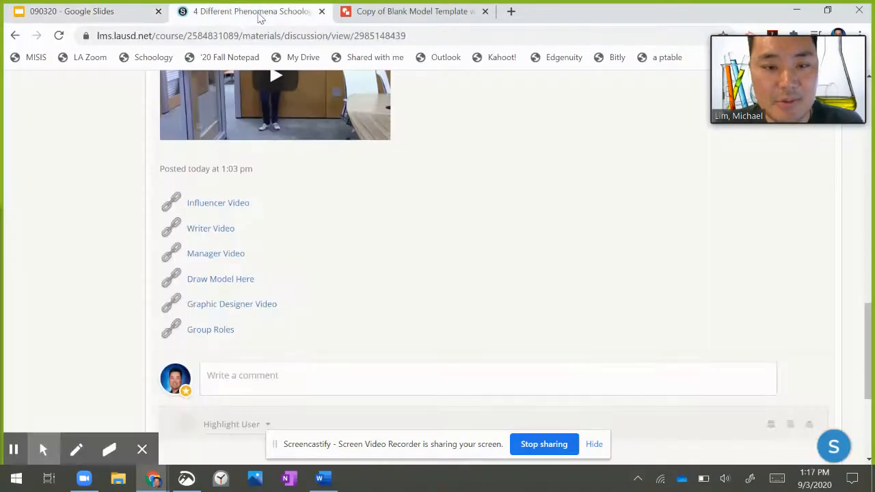
left_click(403, 12)
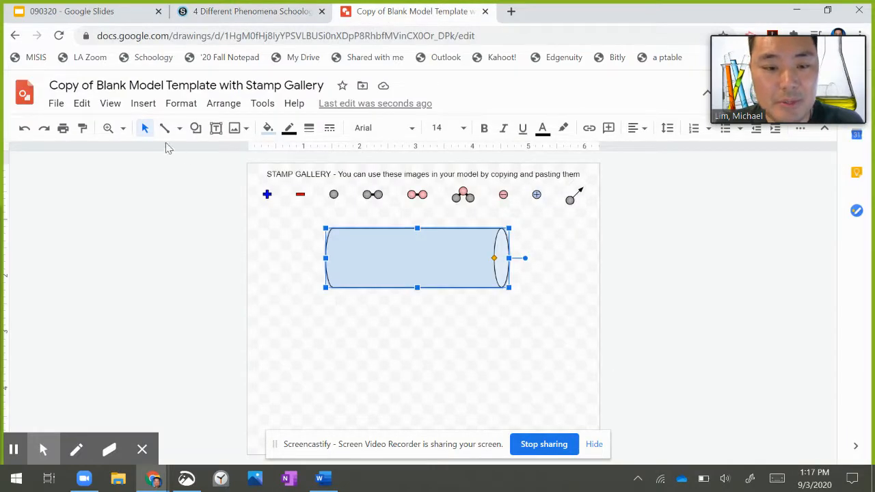
left_click(195, 128)
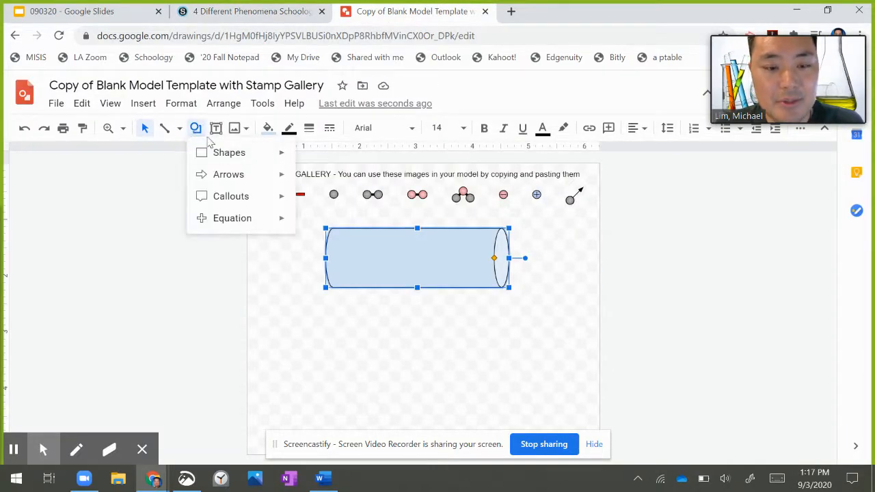
mouse_move(221, 154)
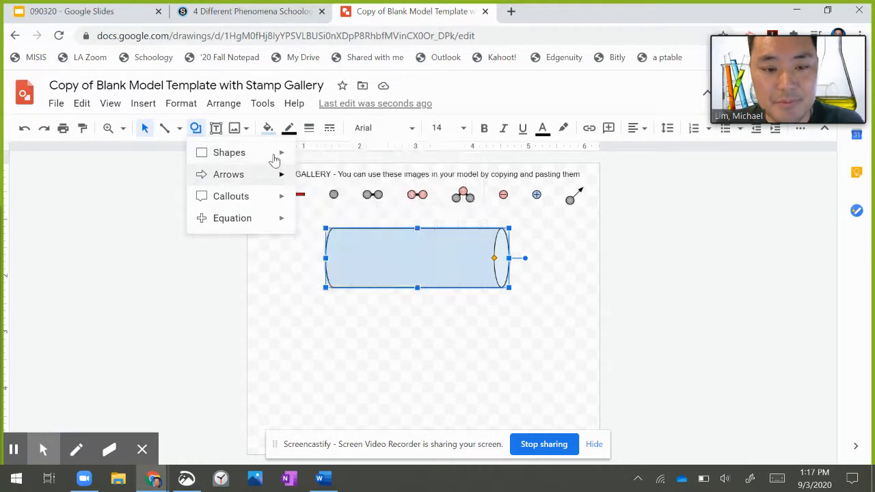
left_click(305, 182)
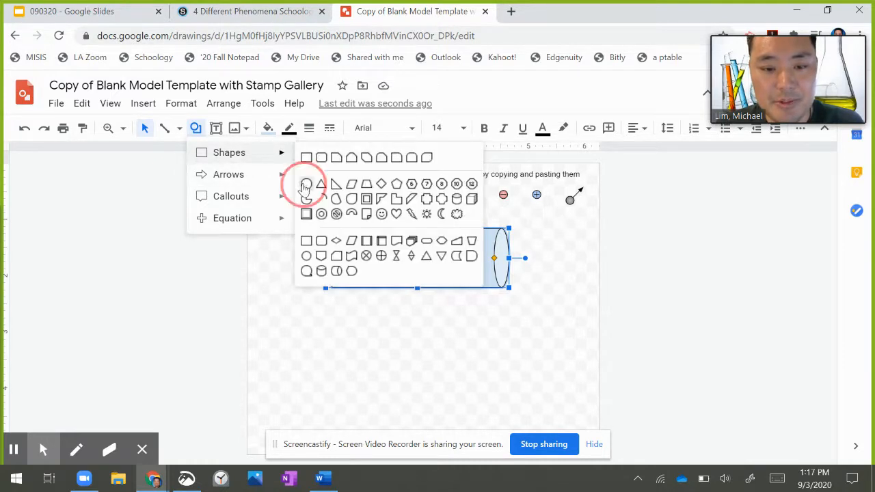
left_click_drag(309, 292, 330, 312)
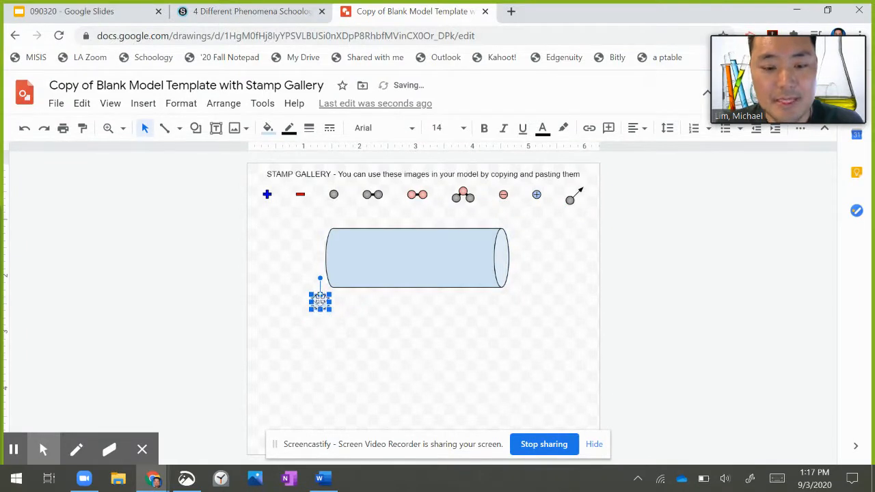
Duplicate the small circle under the cylinder by copying and pasting it.
right_click(320, 301)
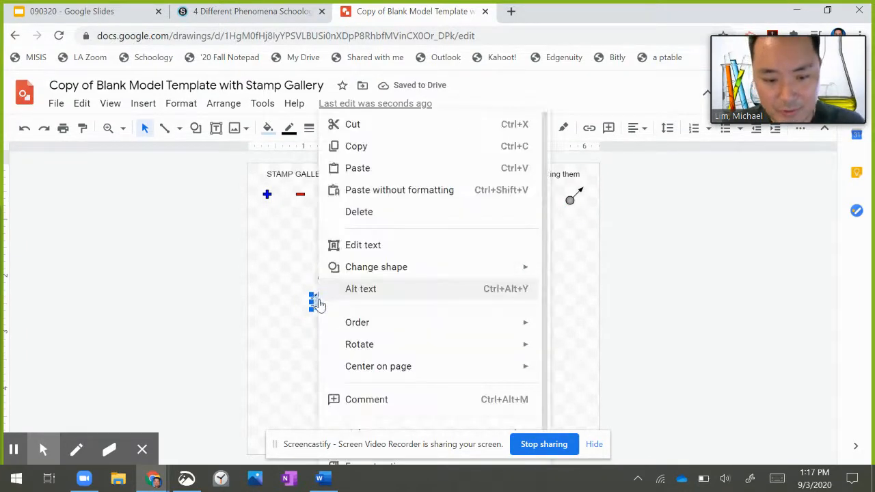
left_click(355, 147)
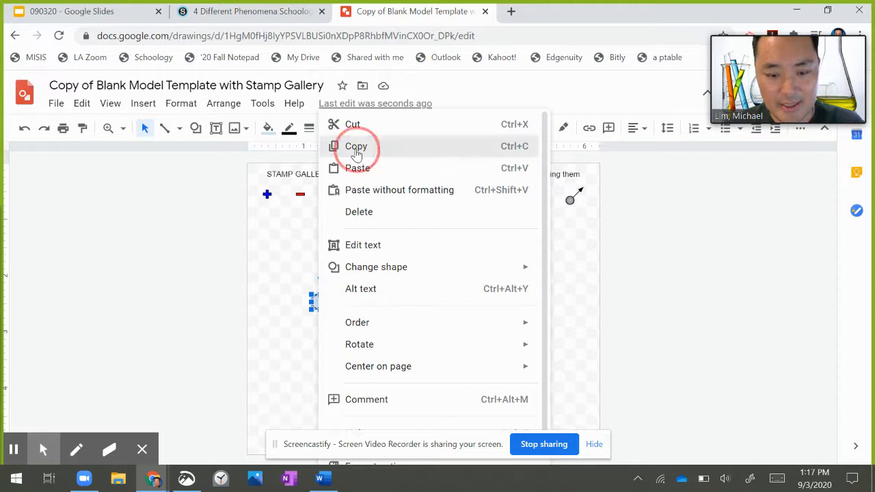
right_click(320, 301)
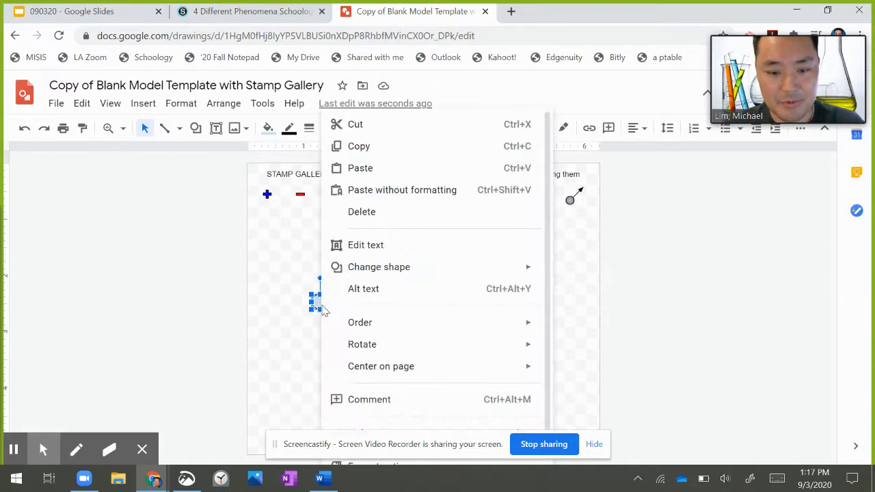
left_click(360, 168)
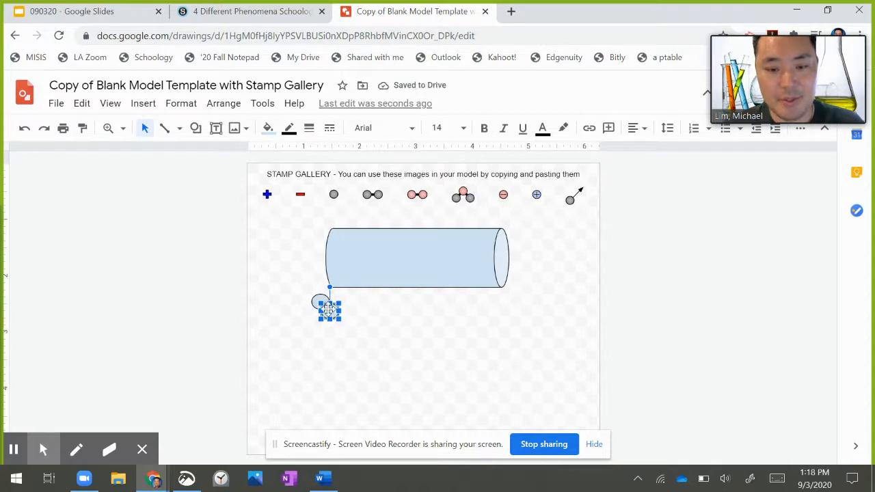
Paste two more copies of the small circle under the cylinder to make four wheels.
right_click(327, 308)
left_click(356, 169)
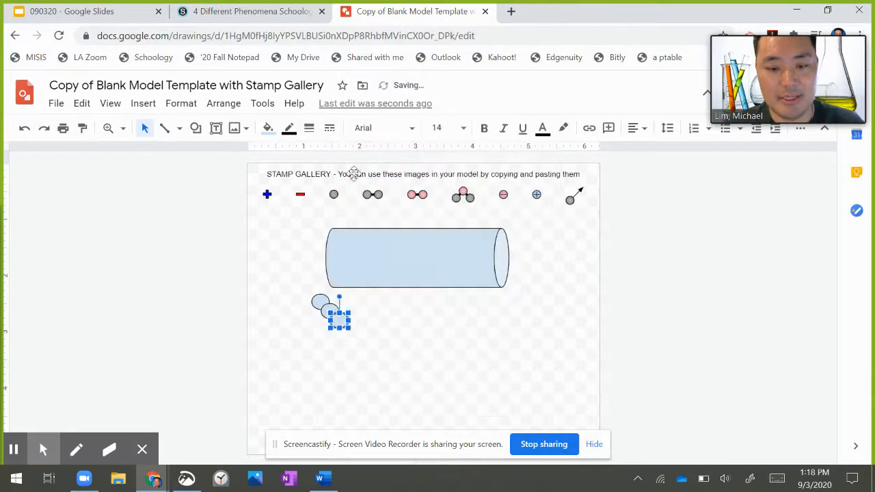
right_click(341, 318)
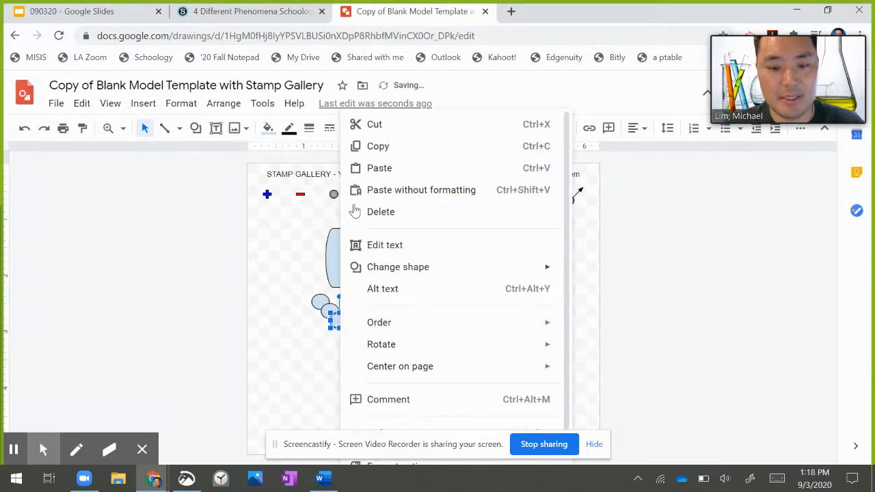
left_click(366, 168)
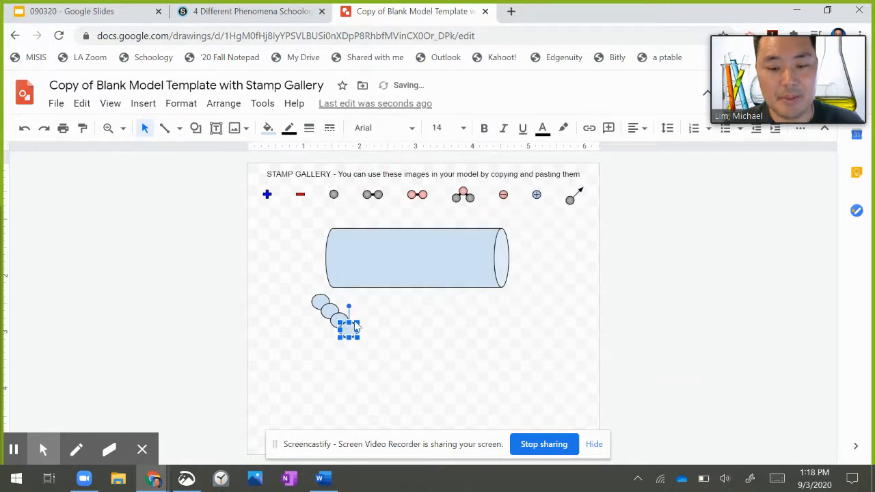
Arrange the four small circles as two pairs of wheels along the cylinder's lower edge, one pair near each end.
left_click_drag(348, 331, 479, 293)
left_click_drag(339, 320, 462, 293)
left_click(326, 311)
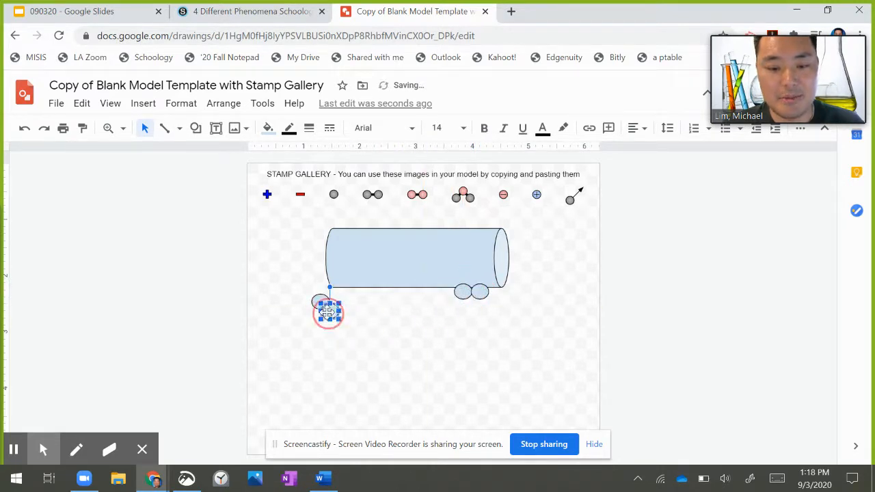
left_click_drag(330, 312, 373, 295)
left_click(320, 301)
left_click_drag(320, 301, 356, 298)
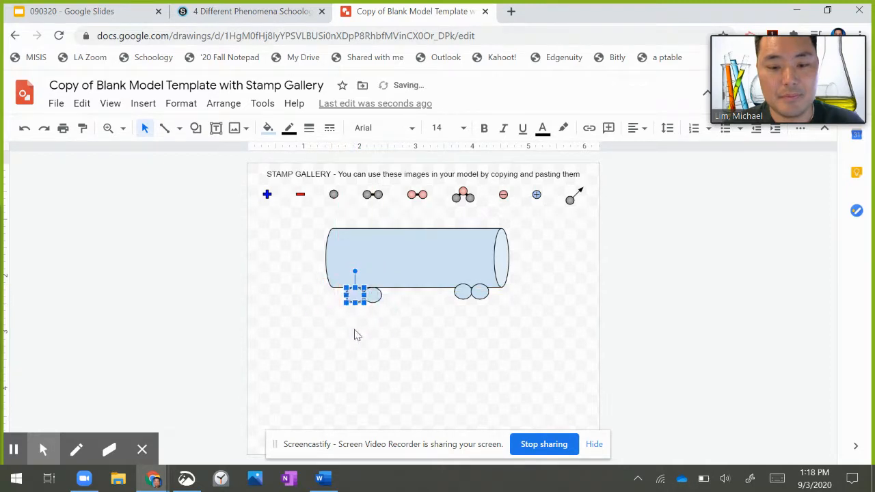
left_click(383, 343)
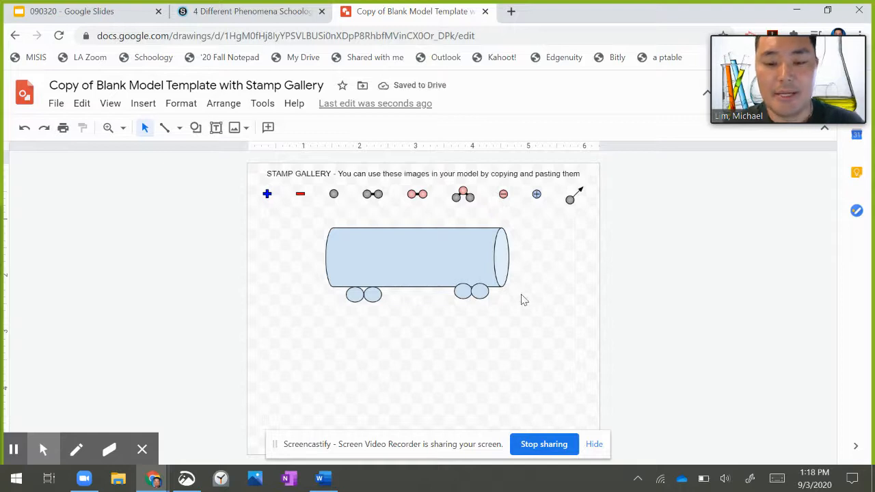
Exit the full-screen video, view the Before, During and After models on the Tanker Collapse slide, and return to the drawing.
left_click(114, 18)
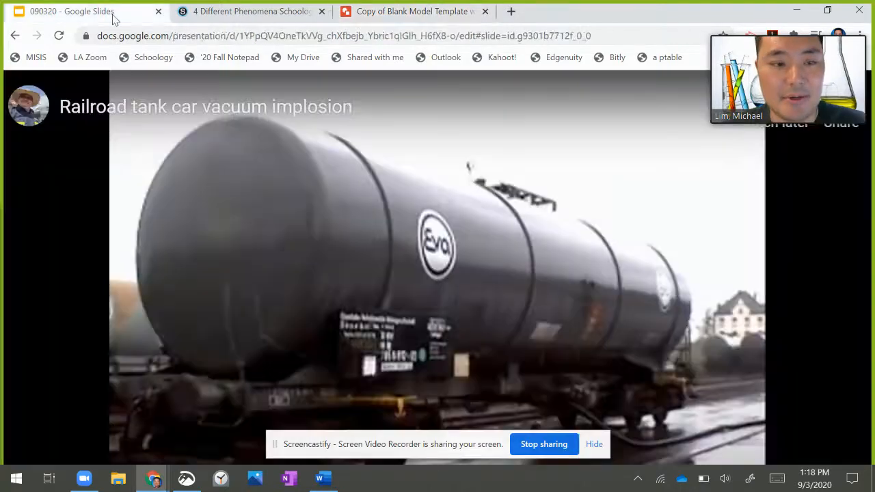
key("Escape")
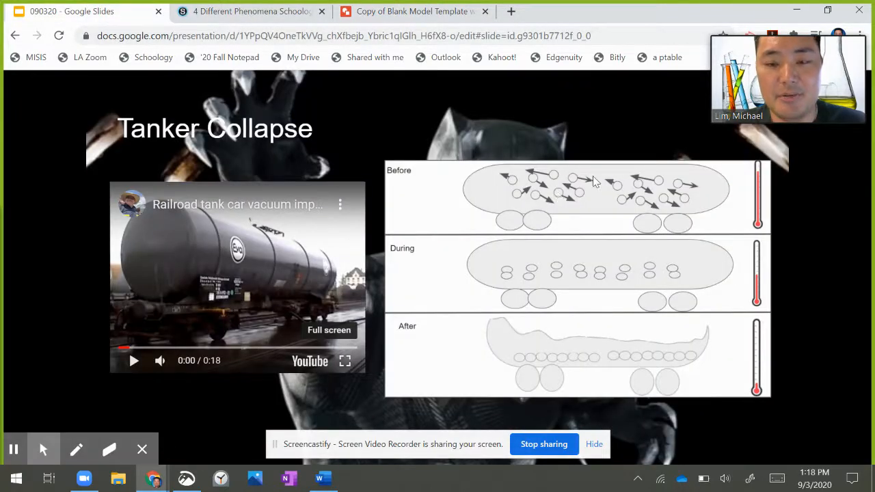
left_click(375, 14)
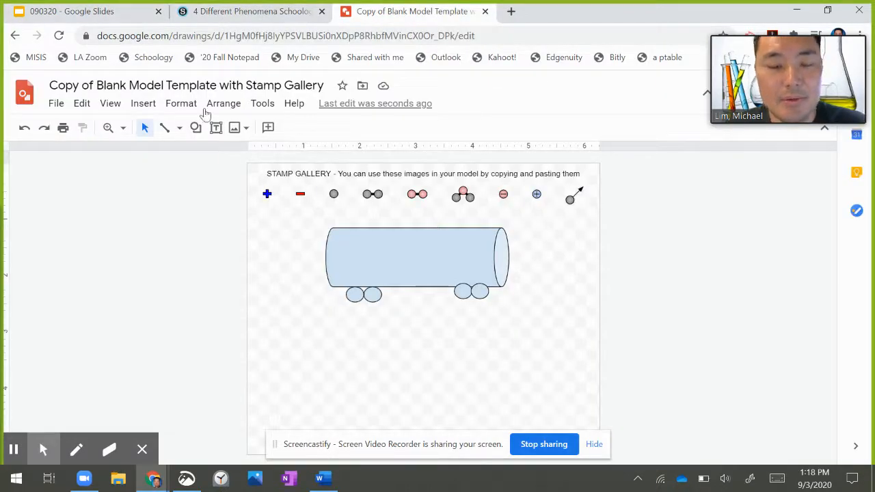
Copy the grey particle-with-arrow stamp from the stamp gallery and paste three copies of it.
left_click(578, 217)
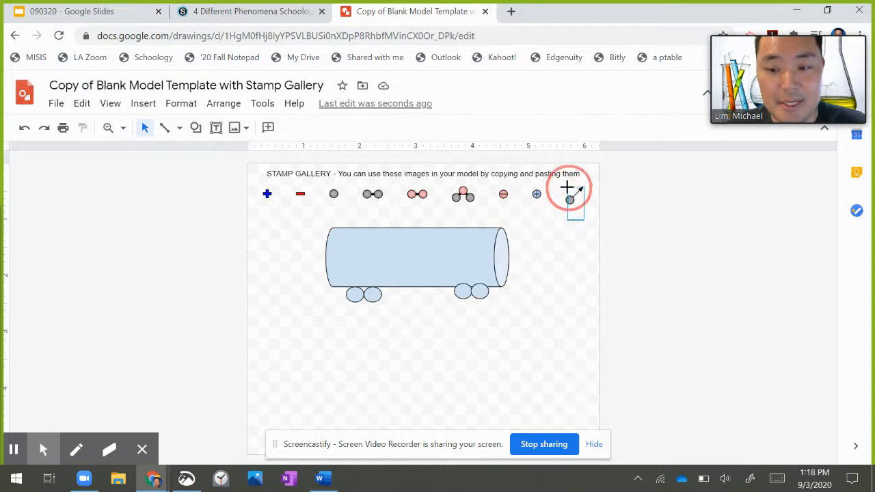
left_click(572, 194)
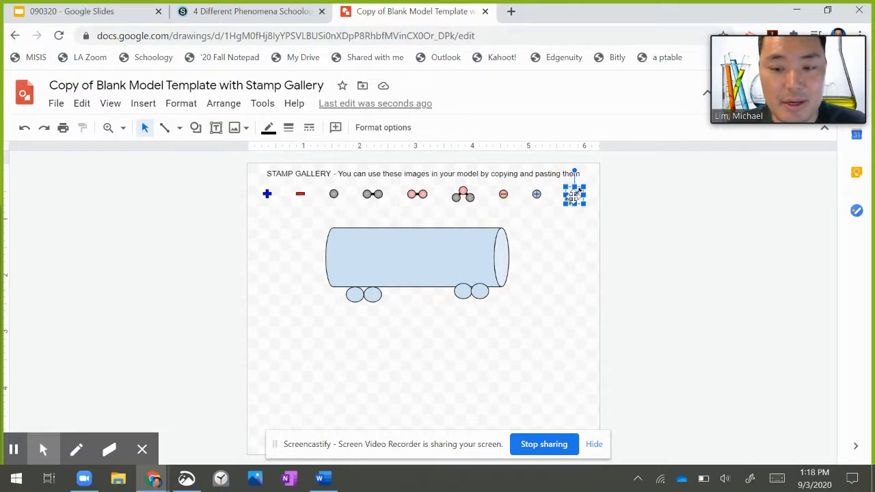
right_click(574, 195)
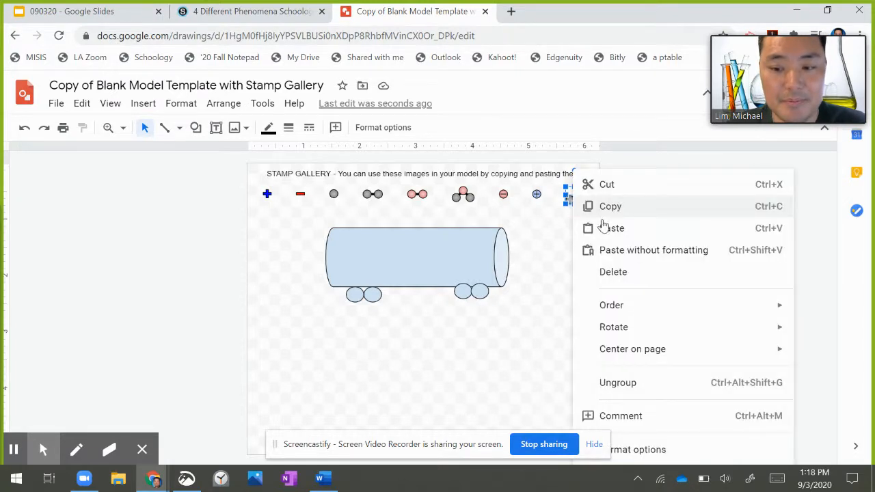
left_click(605, 208)
right_click(578, 199)
left_click(607, 256)
right_click(586, 200)
left_click(611, 228)
right_click(601, 221)
left_click(645, 271)
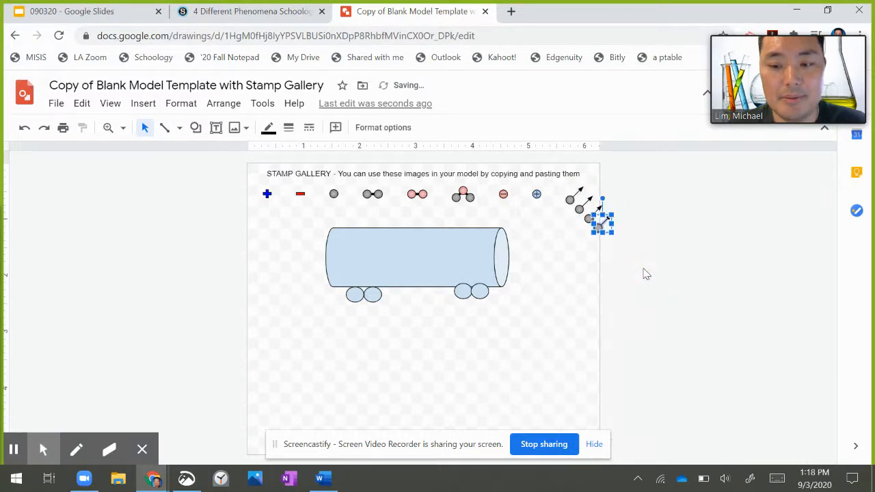
Move the three pasted particle-with-arrow stamps inside the cylinder, spaced from its left part to right of its middle.
left_click_drag(599, 226, 361, 260)
left_click(587, 219)
left_click_drag(591, 226, 410, 256)
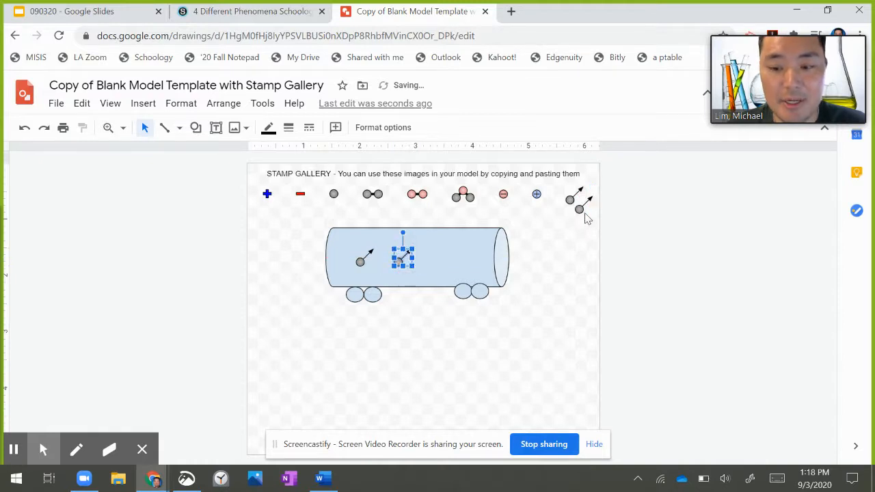
left_click(580, 205)
left_click_drag(580, 203, 441, 263)
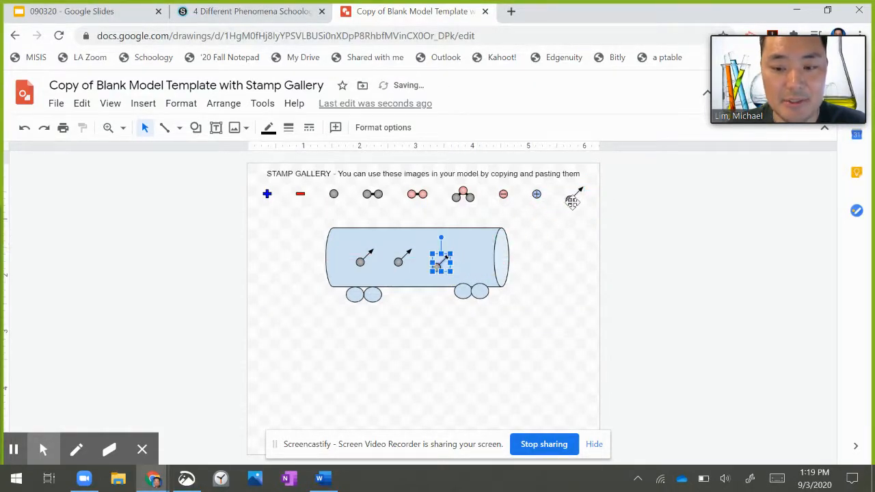
Copy and paste the particle-with-arrow stamp once more and place the copy inside the cylinder near its right end.
left_click(571, 200)
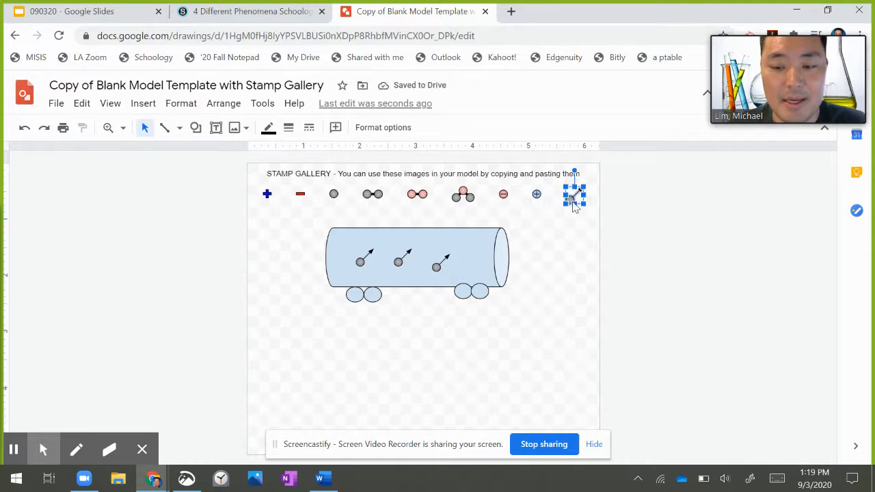
right_click(573, 205)
left_click(594, 203)
right_click(589, 226)
left_click(604, 278)
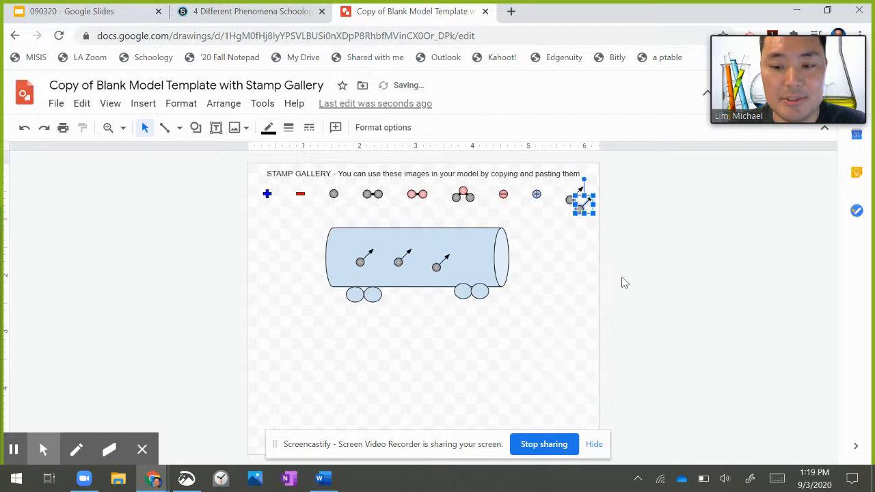
left_click_drag(582, 204, 475, 248)
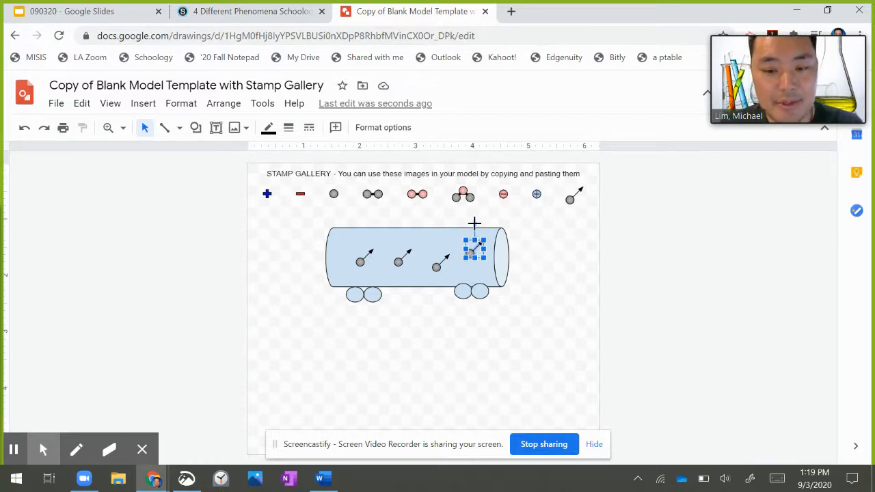
Rotate the particles inside the cylinder so the rightmost arrow points up-left, the second from left points left and the leftmost points down-right.
left_click_drag(472, 223, 443, 272)
left_click(439, 266)
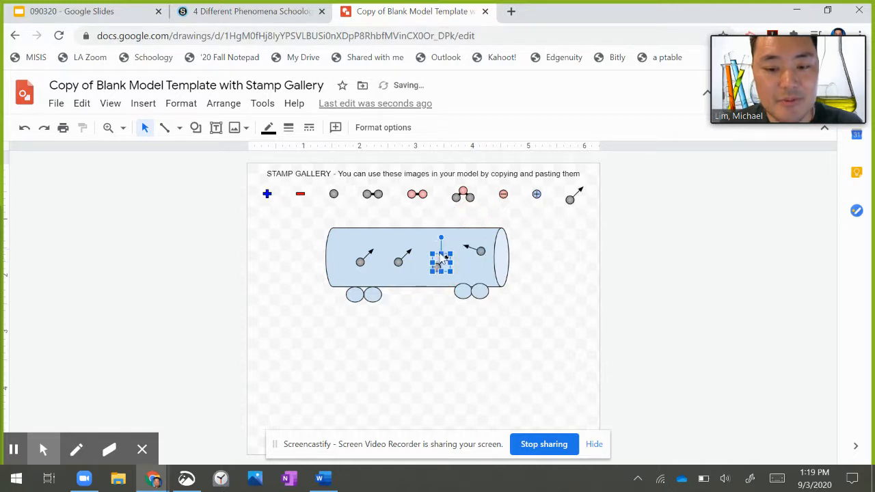
left_click(395, 261)
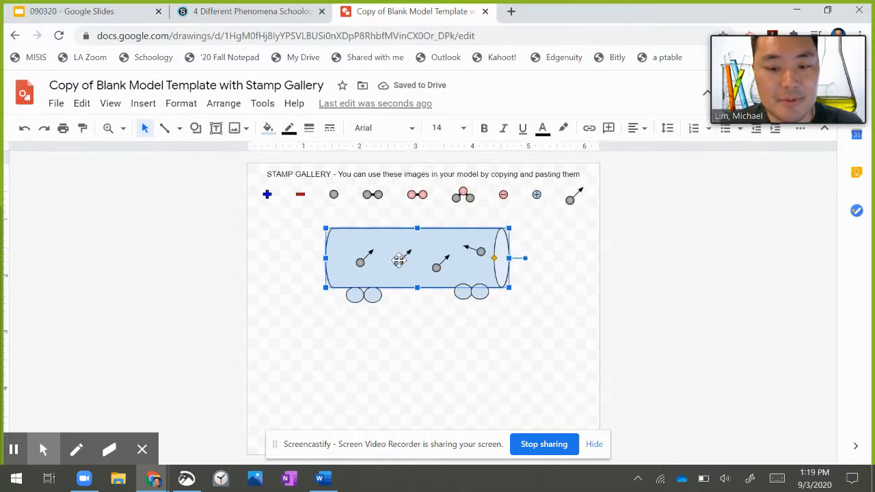
left_click(397, 262)
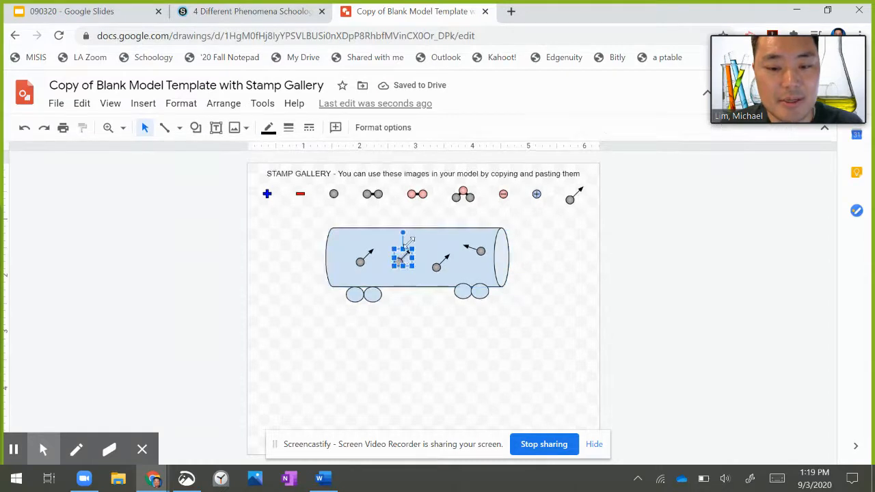
left_click_drag(402, 234, 372, 294)
left_click_drag(374, 263, 404, 247)
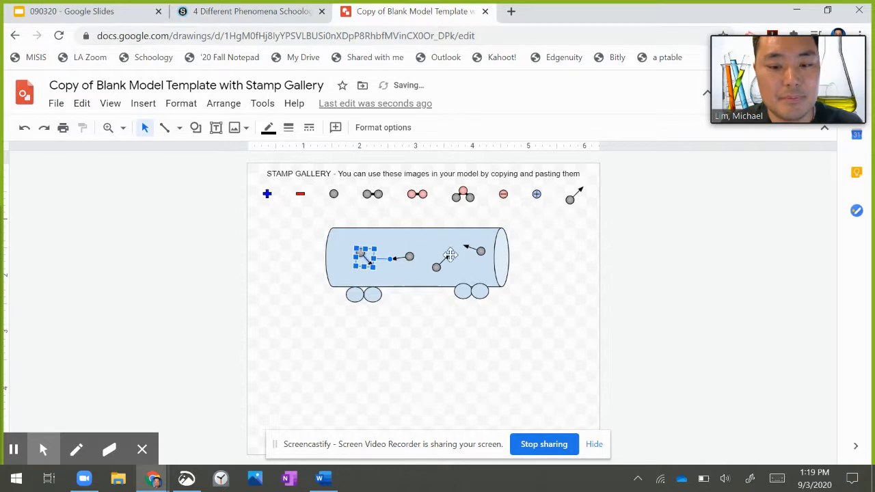
left_click(560, 269)
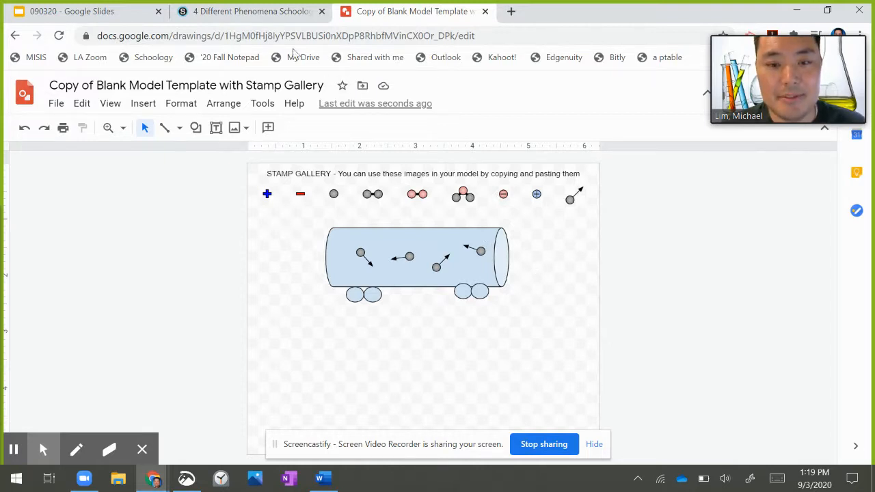
left_click(197, 130)
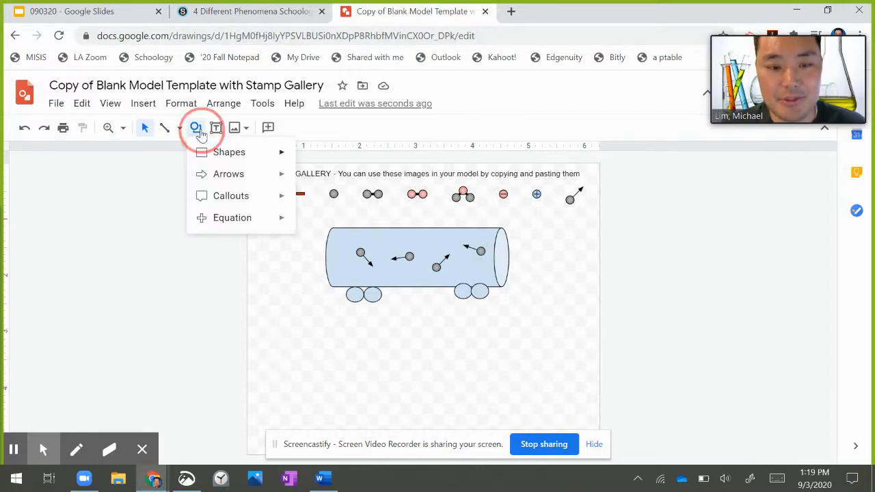
left_click(261, 156)
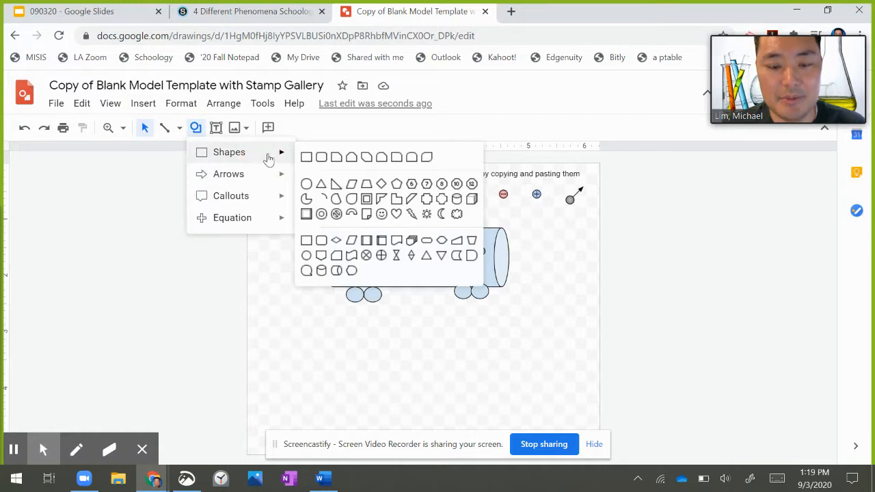
left_click(283, 319)
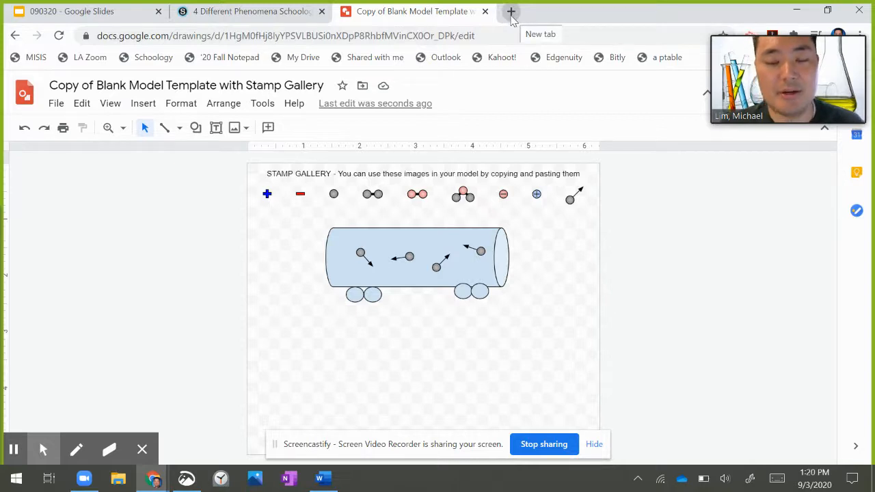
Open the chemix.org lab diagram editor in a new browser tab.
left_click(512, 11)
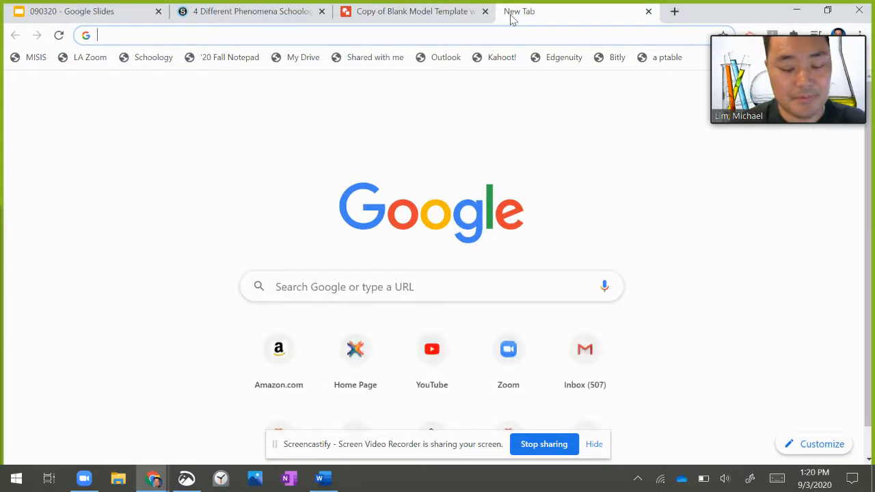
type("ceh")
key("BackSpace")
key("BackSpace")
type("he")
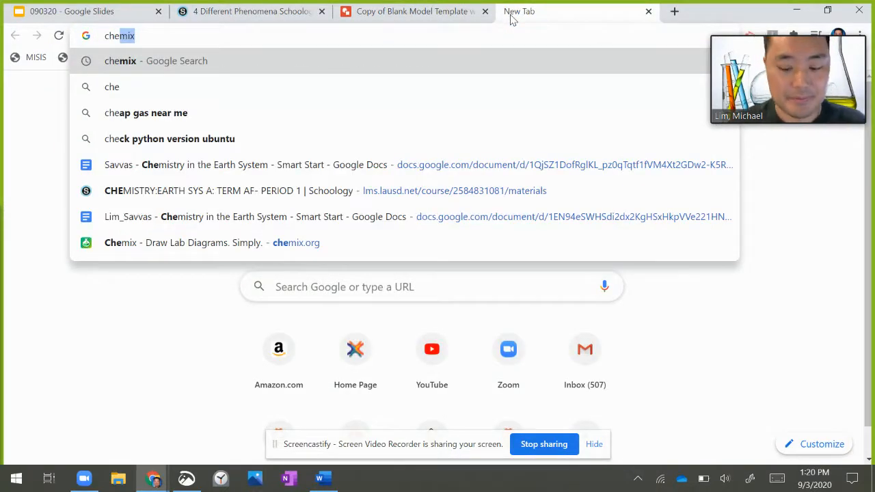
type("mix")
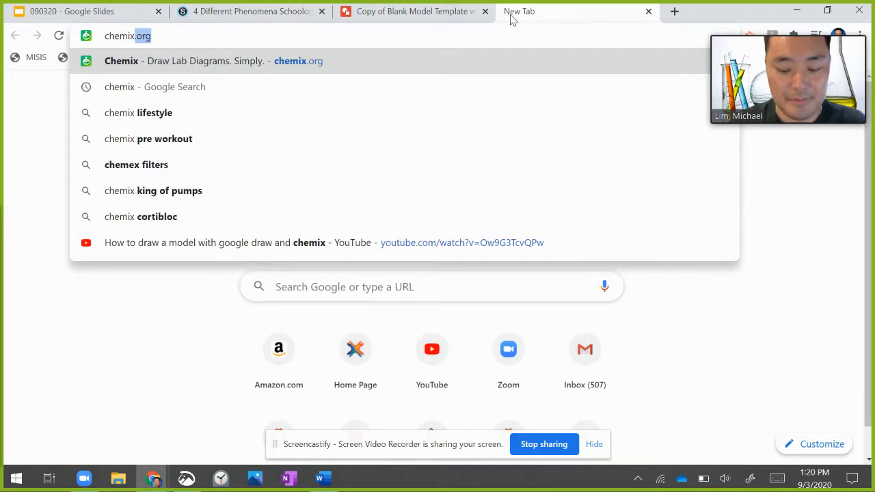
key("Return")
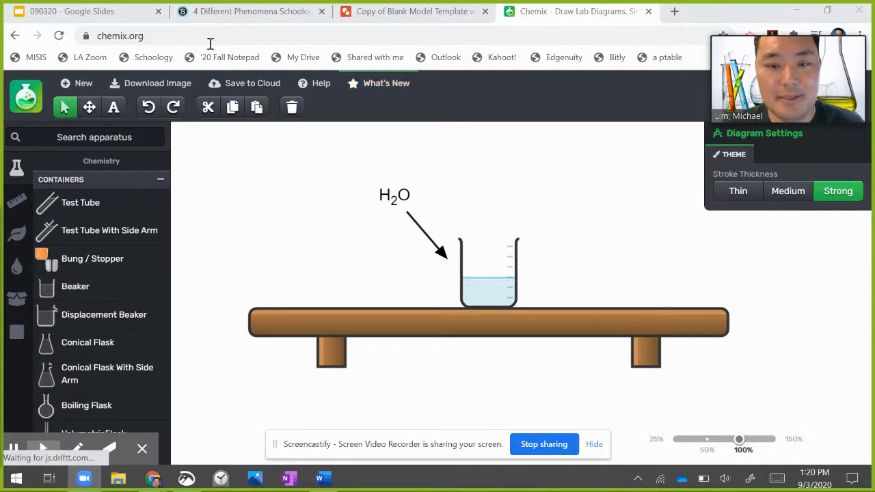
left_click(137, 36)
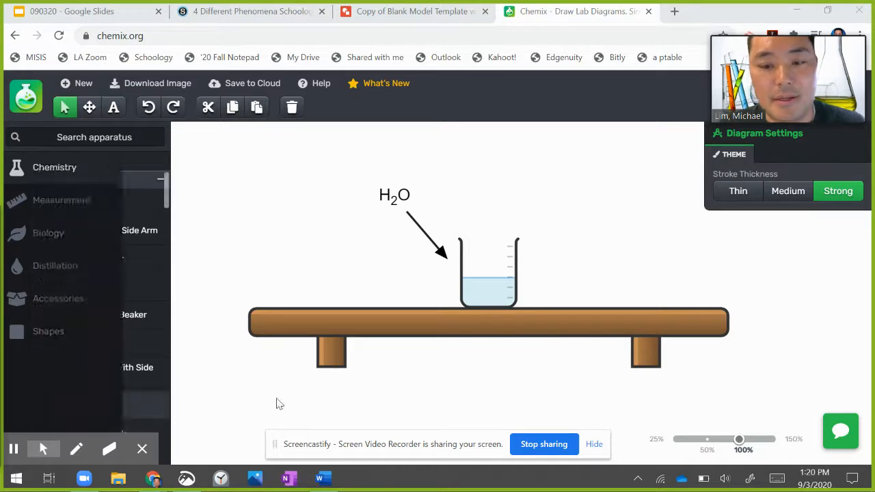
Select the whole sample diagram of the beaker, H2O label, arrow and bench, and delete it from the canvas.
left_click_drag(252, 170, 761, 390)
key("Delete")
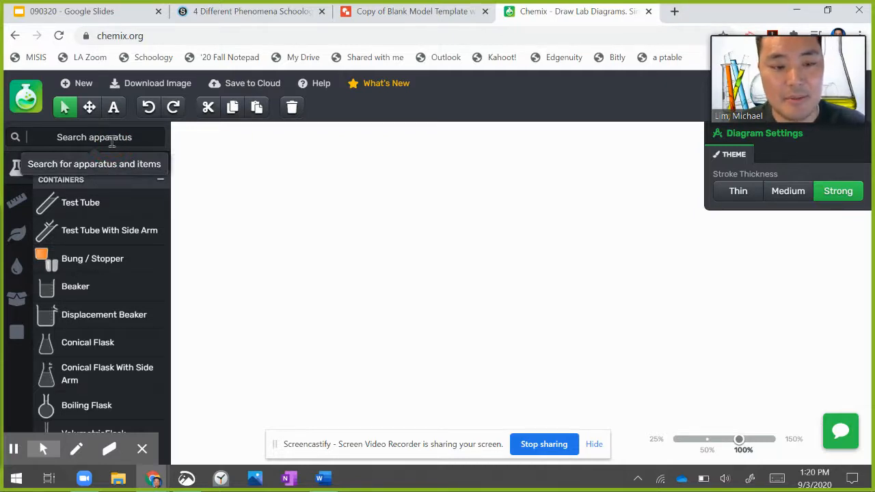
left_click(406, 181)
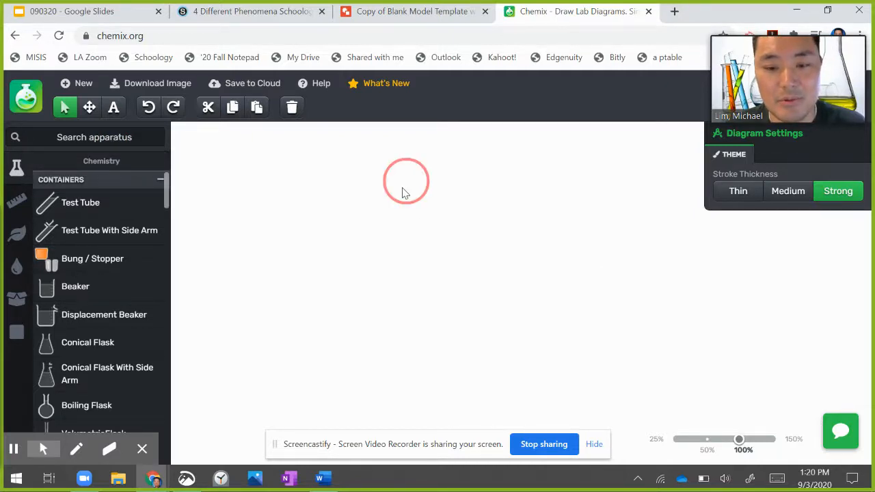
left_click(395, 191)
left_click_drag(441, 212, 674, 335)
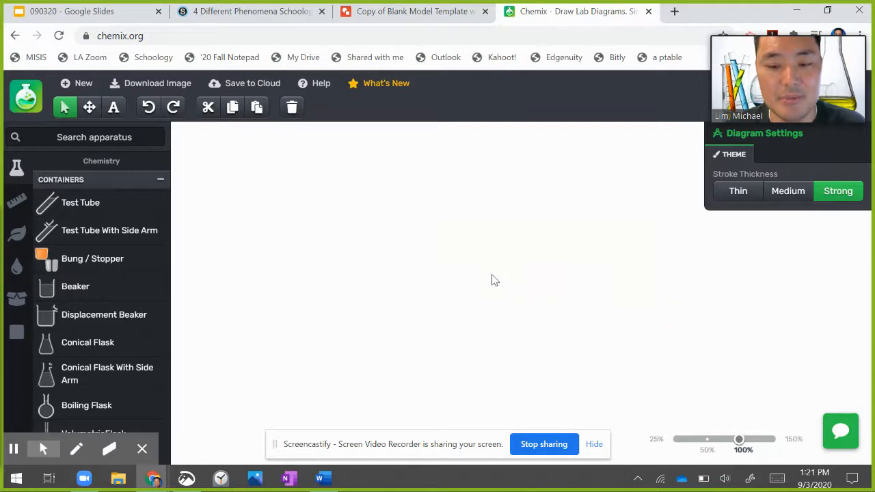
left_click_drag(332, 177, 608, 354)
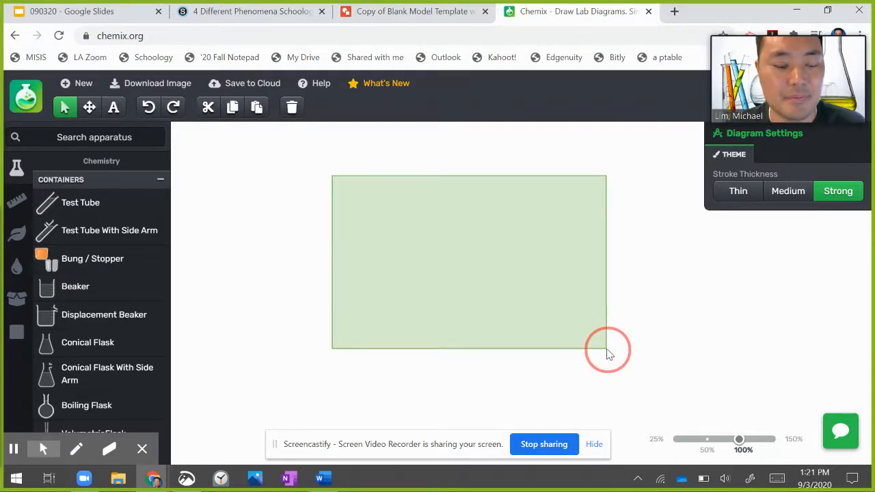
Search the apparatus library for "thermometer" and add the plain Thermometer to the empty canvas.
left_click_drag(607, 350, 607, 350)
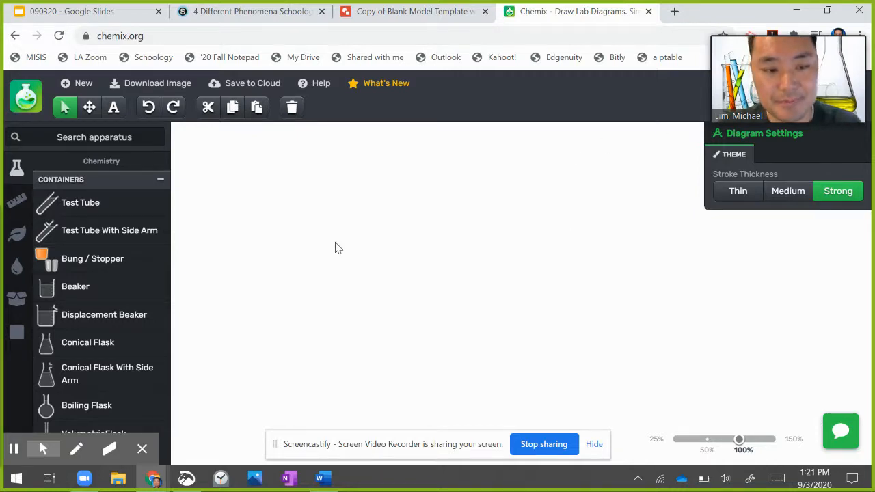
left_click(77, 136)
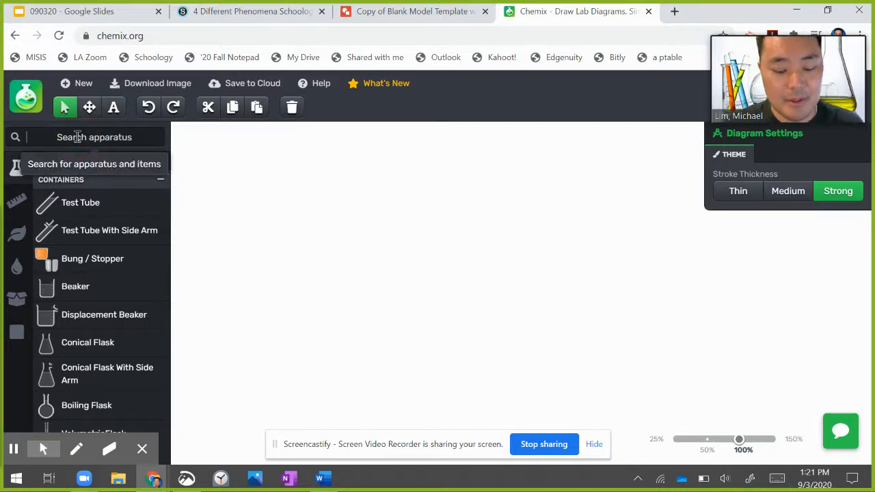
type("thermometer")
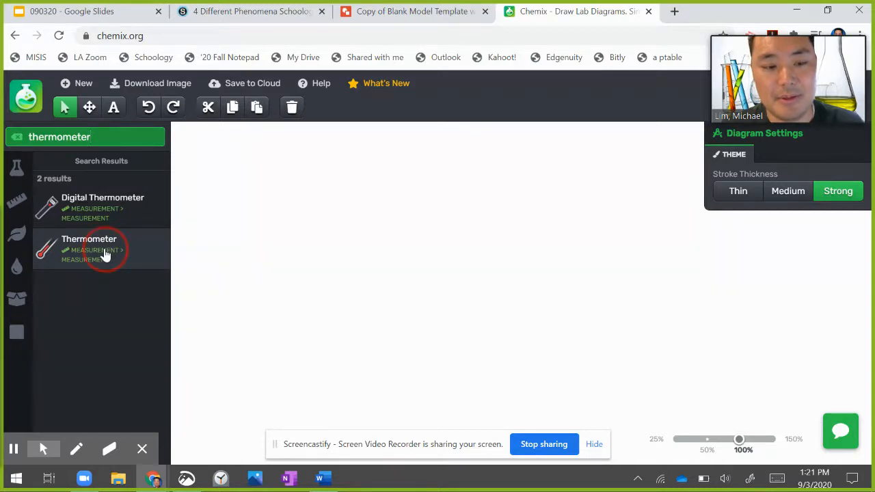
left_click(105, 254)
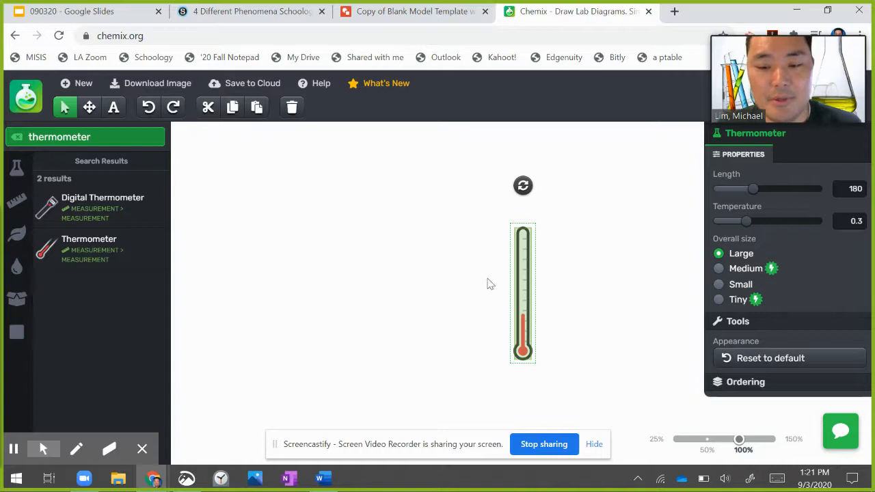
Set the thermometer's temperature to 0.7, using the Tanker Collapse example slide as reference.
left_click_drag(746, 220, 814, 222)
left_click(279, 19)
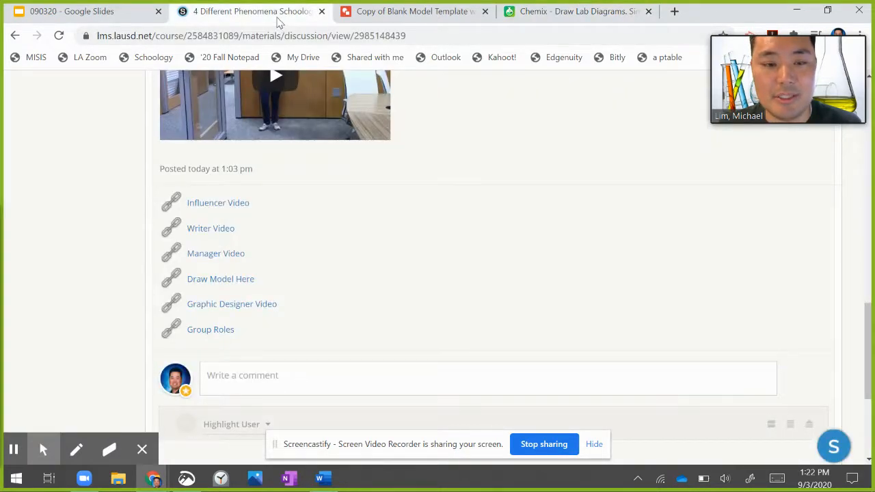
left_click(125, 18)
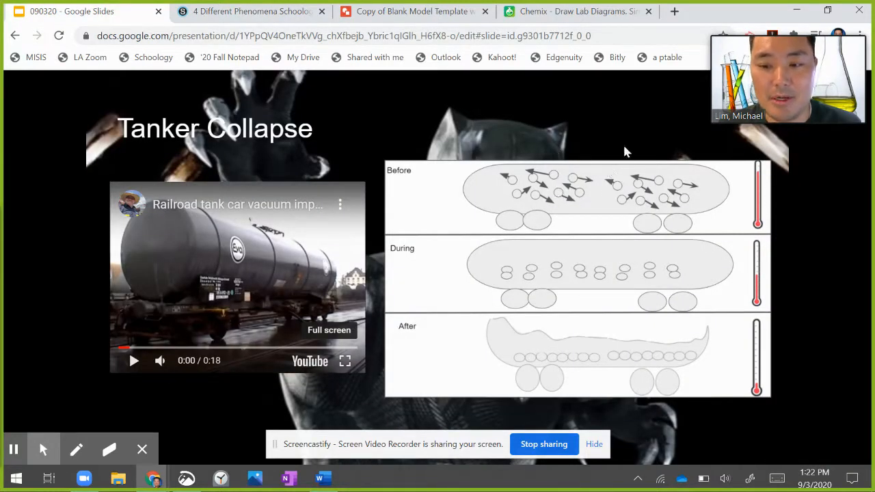
left_click(571, 11)
left_click_drag(817, 221, 787, 223)
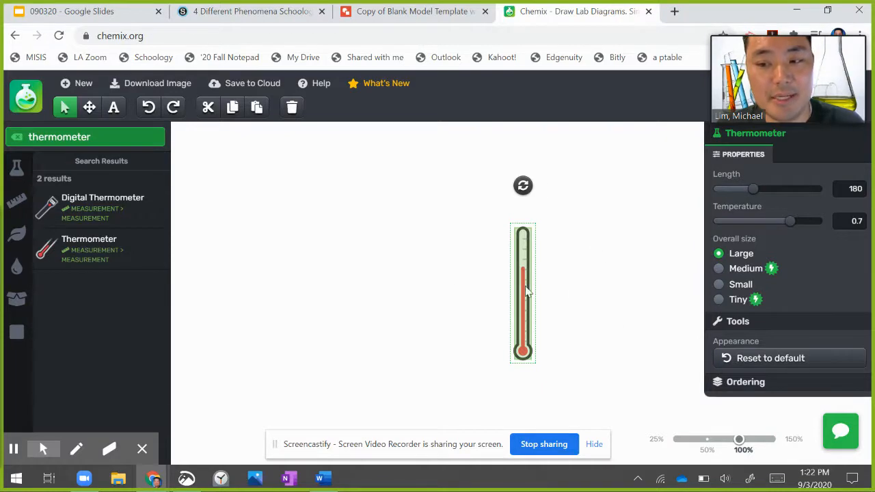
left_click(466, 321)
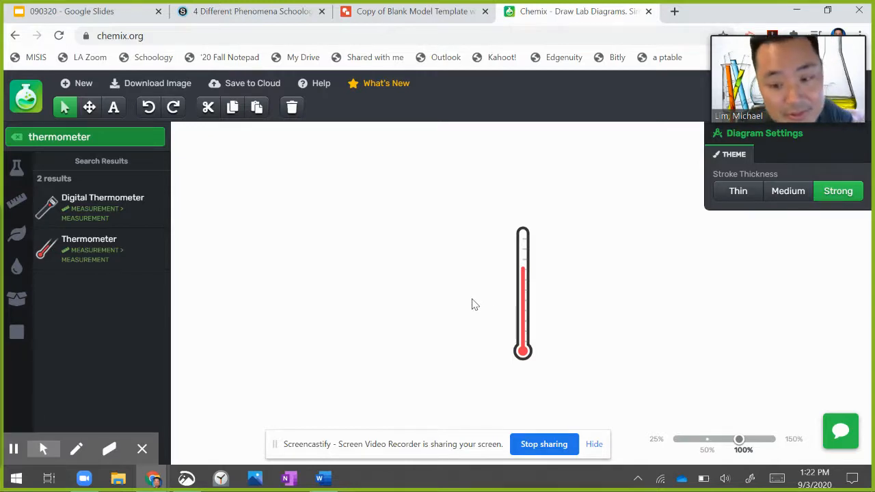
Download the thermometer diagram as a PNG image.
left_click(142, 91)
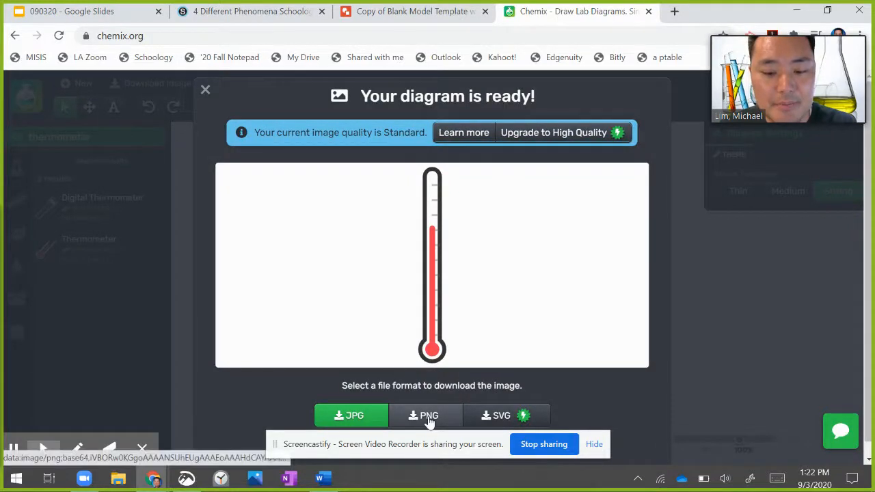
left_click(205, 89)
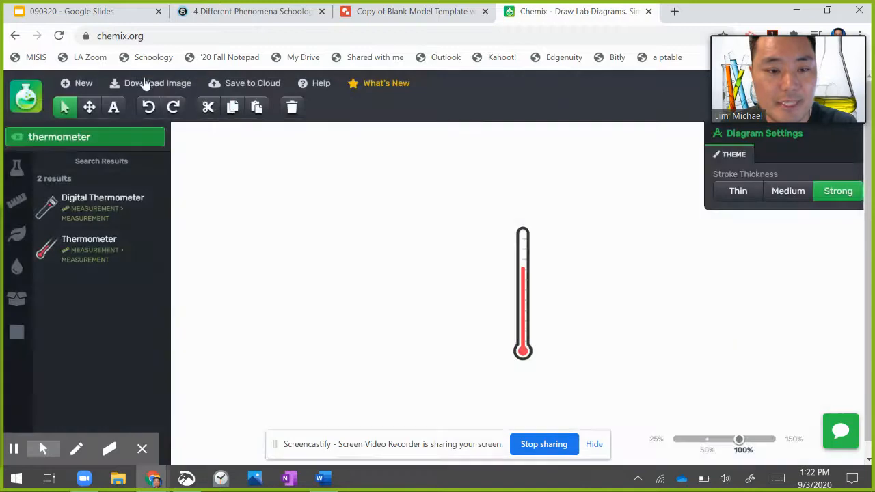
left_click(160, 83)
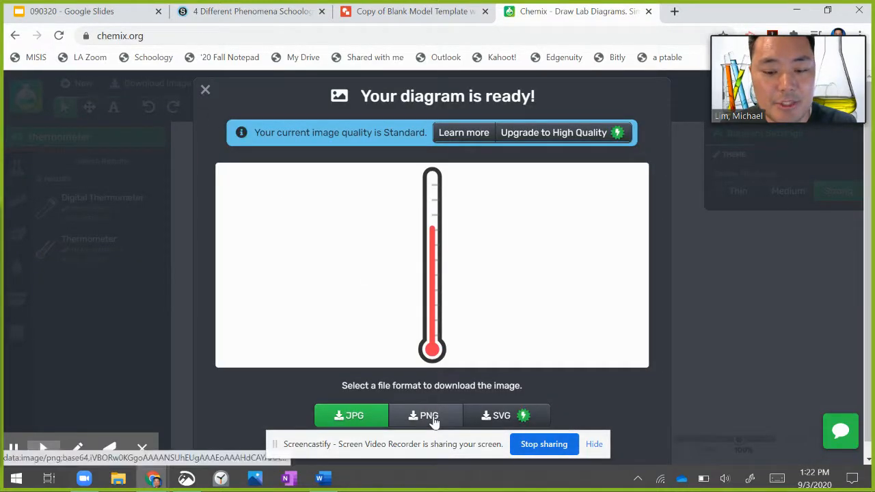
left_click(428, 415)
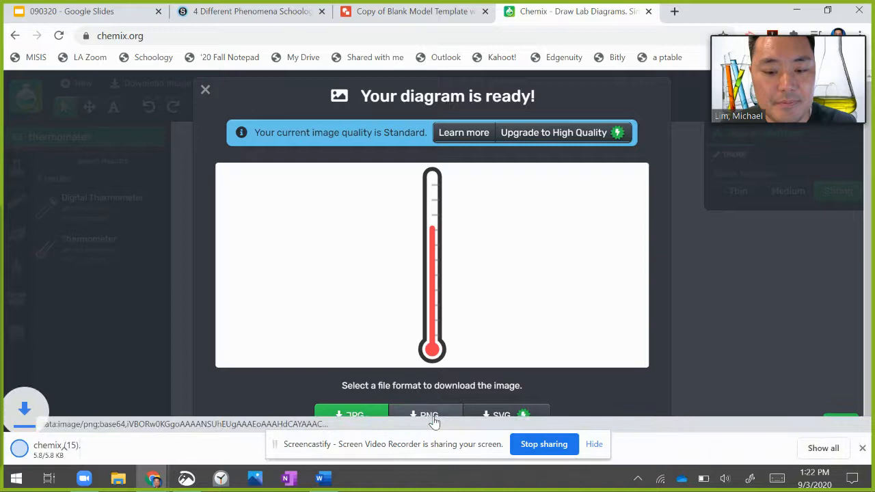
Switch to the Google Drawings model and insert the image chemix (15) from the computer's Downloads folder.
left_click(397, 21)
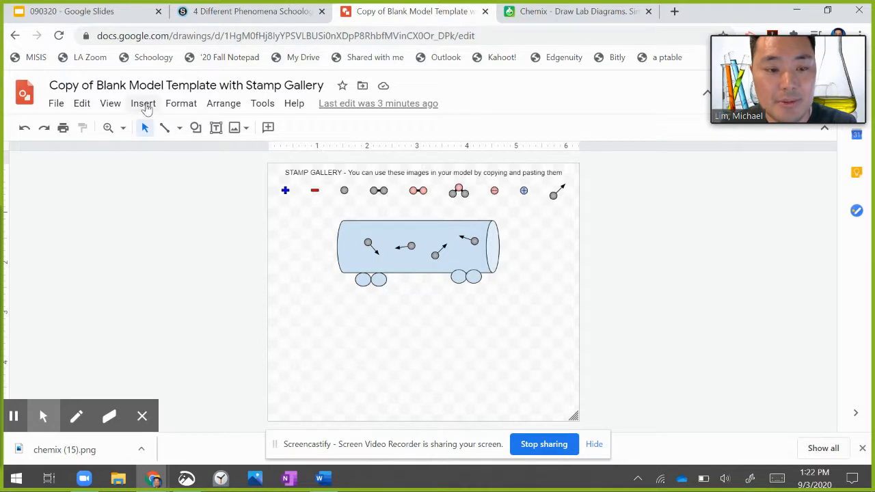
left_click(144, 104)
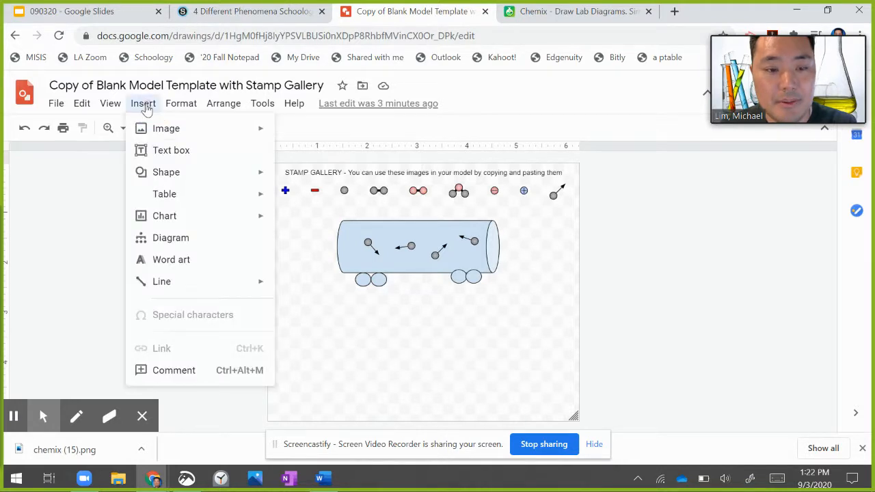
left_click(153, 130)
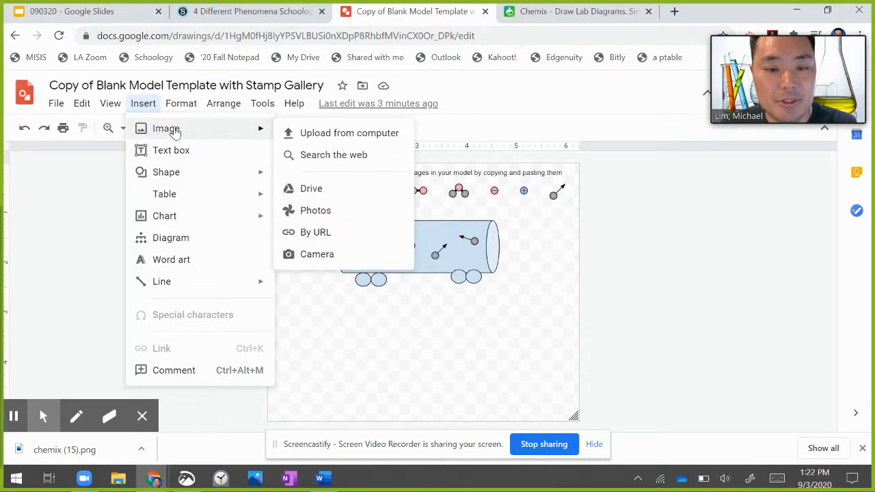
left_click(309, 133)
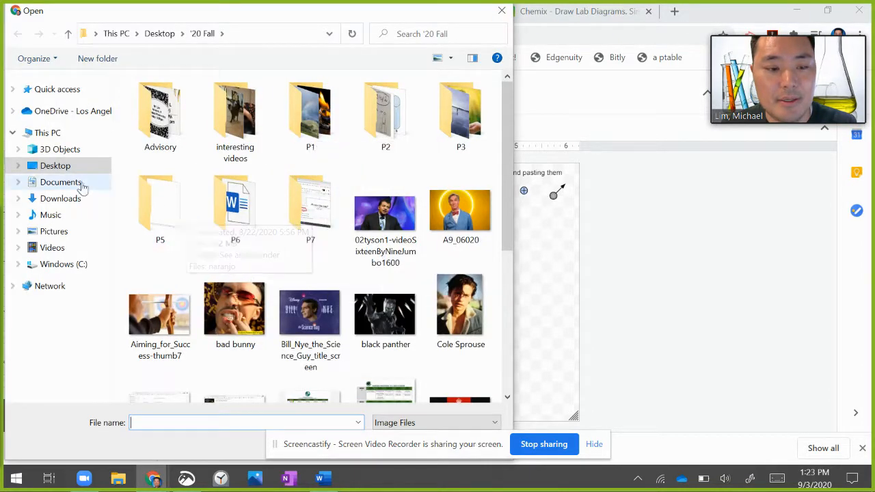
left_click(63, 199)
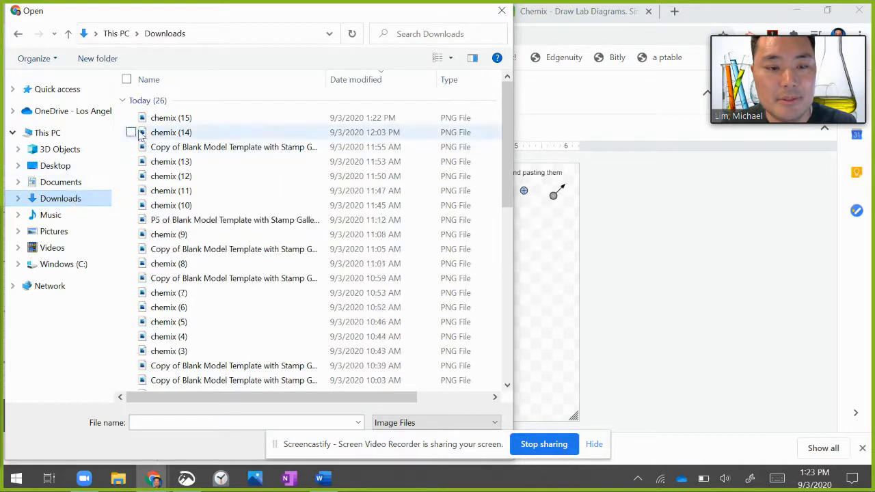
left_click(150, 121)
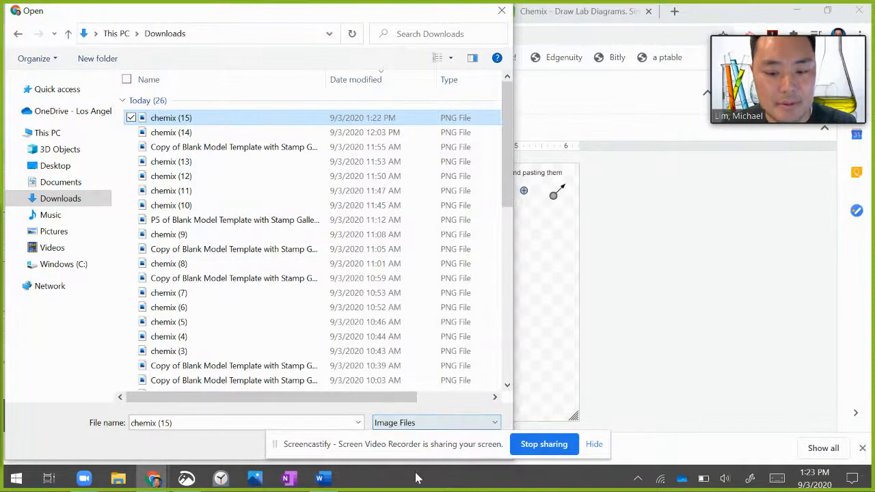
left_click(593, 444)
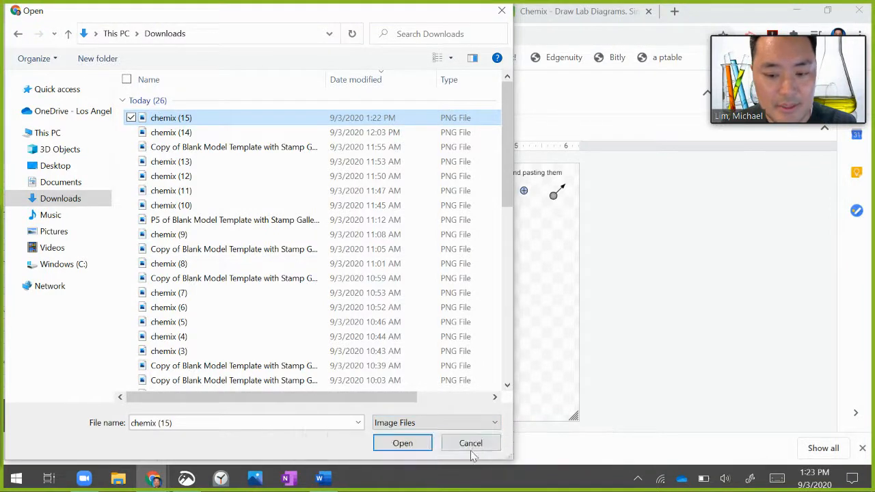
left_click(414, 443)
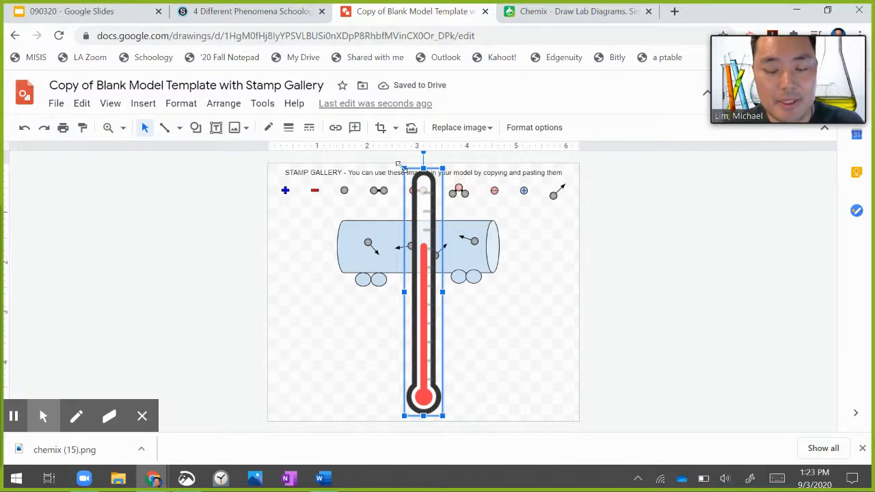
Shrink the thermometer image to roughly the tanker's height and place it just right of the tanker.
left_click_drag(403, 169, 445, 342)
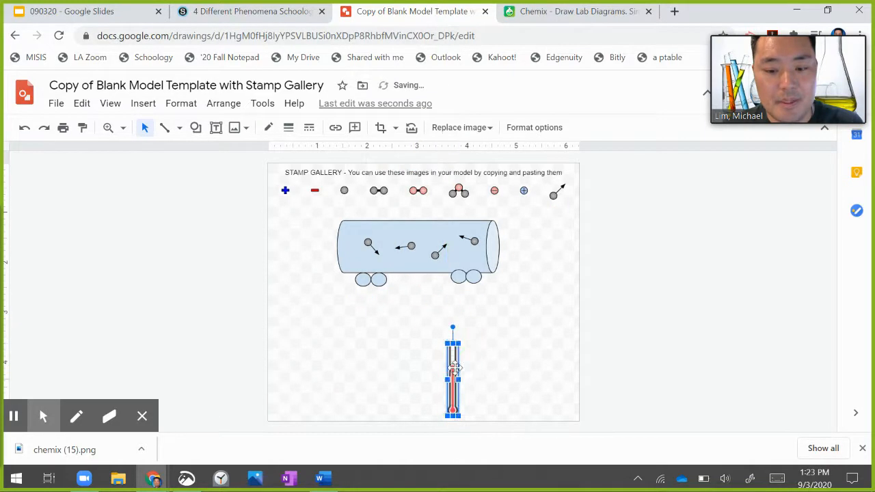
left_click_drag(452, 372, 531, 242)
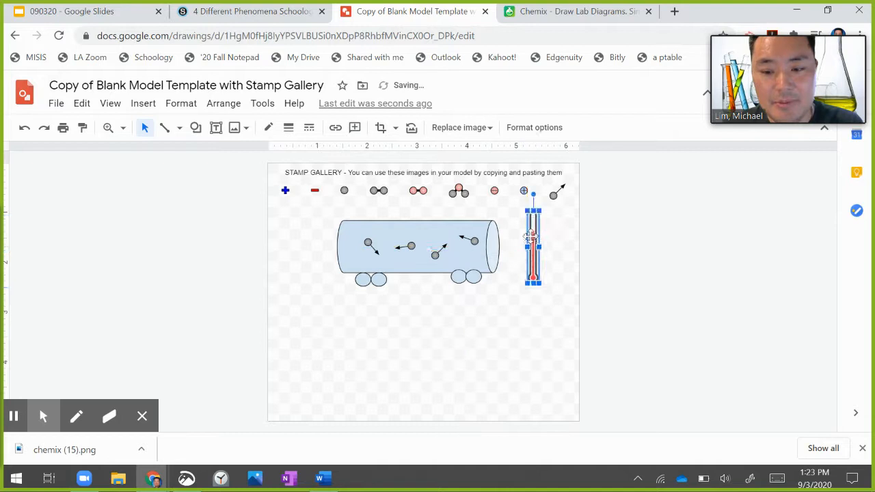
left_click(297, 255)
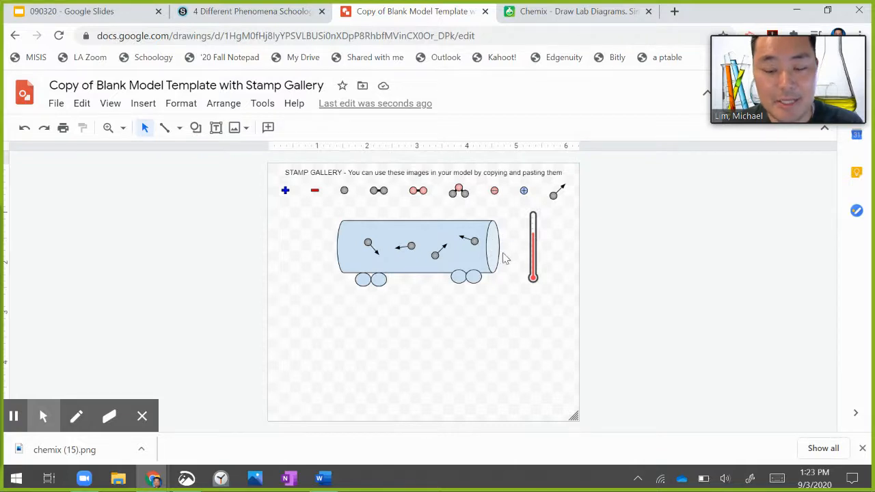
Check the Tanker Collapse example slide and add a text box reading "Before" at the tanker's upper left in the drawing.
left_click(226, 14)
left_click(123, 13)
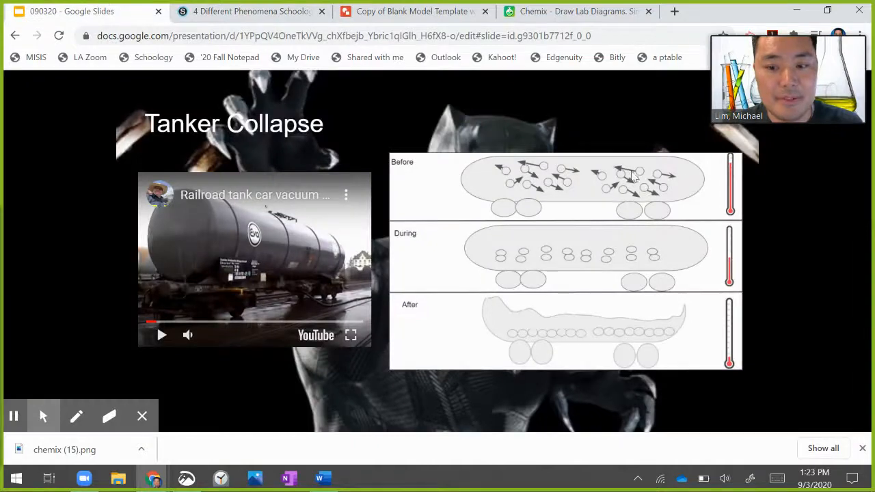
left_click(535, 11)
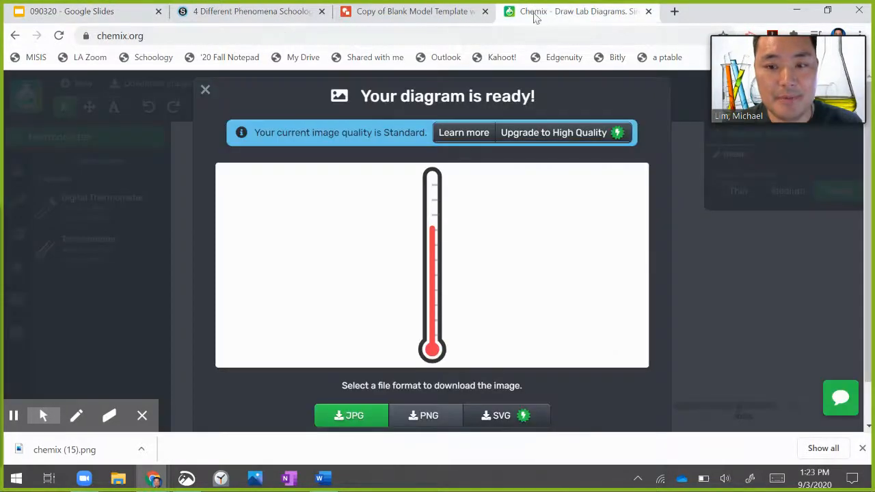
left_click(412, 14)
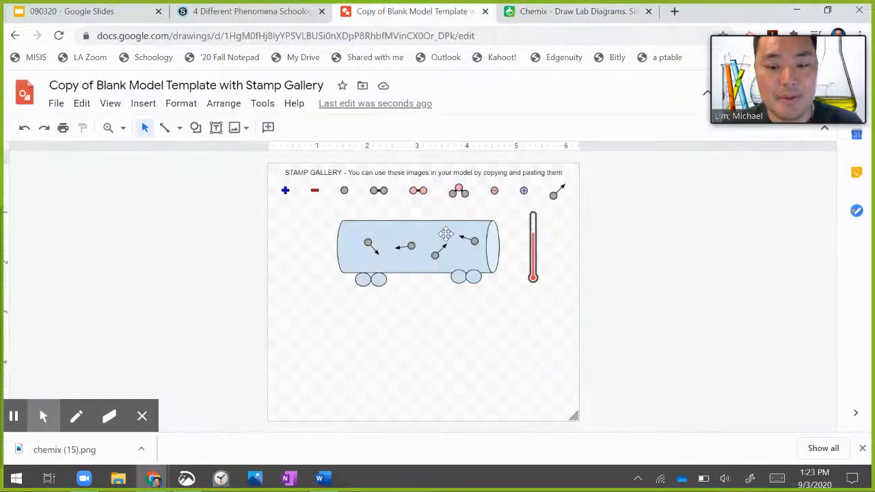
left_click(216, 127)
left_click_drag(278, 205, 335, 221)
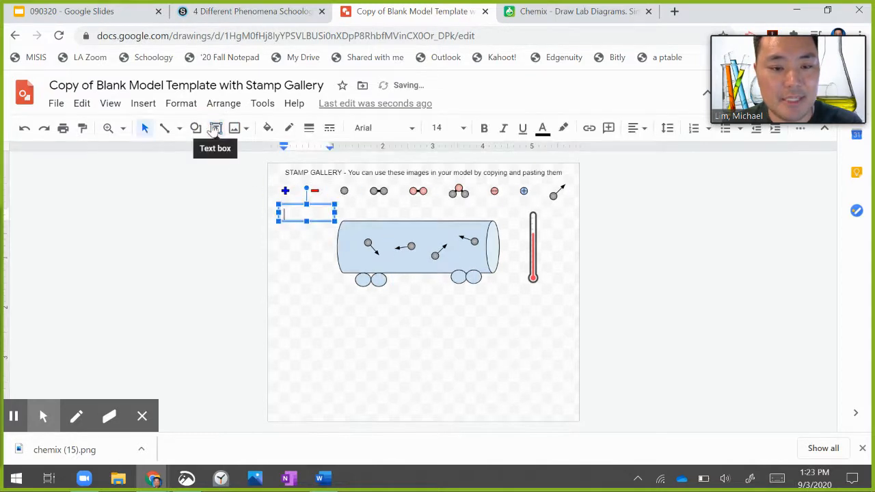
type("Before")
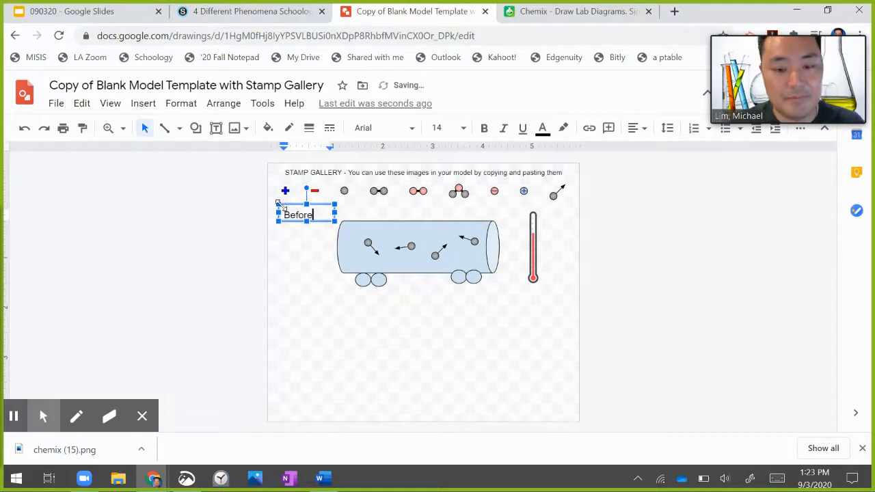
left_click(326, 286)
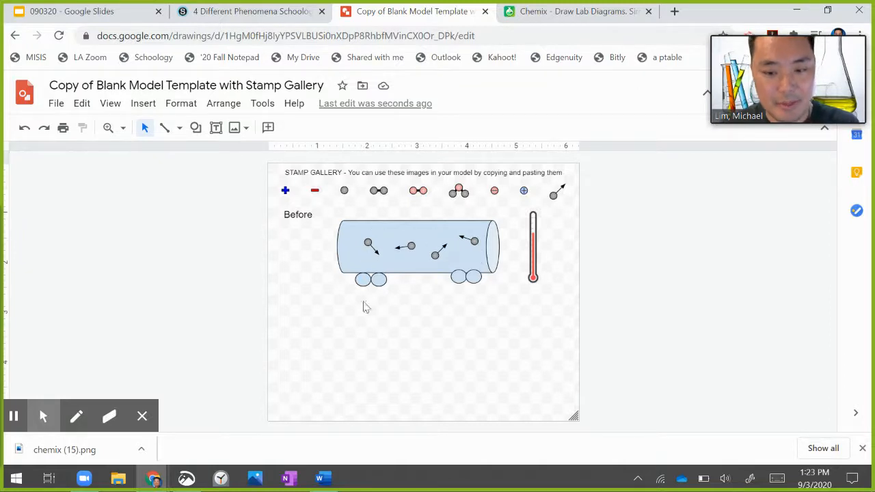
Copy and paste the "Before" label, tanker with particles and thermometer together, and place the duplicate directly below the original.
left_click(546, 294)
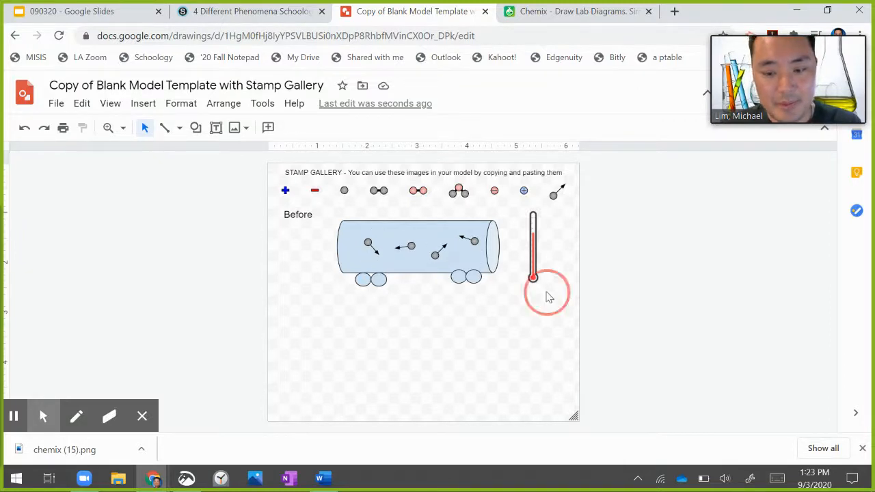
mouse_move(538, 290)
left_mouse_down()
mouse_move(283, 194)
mouse_move(280, 200)
left_mouse_up()
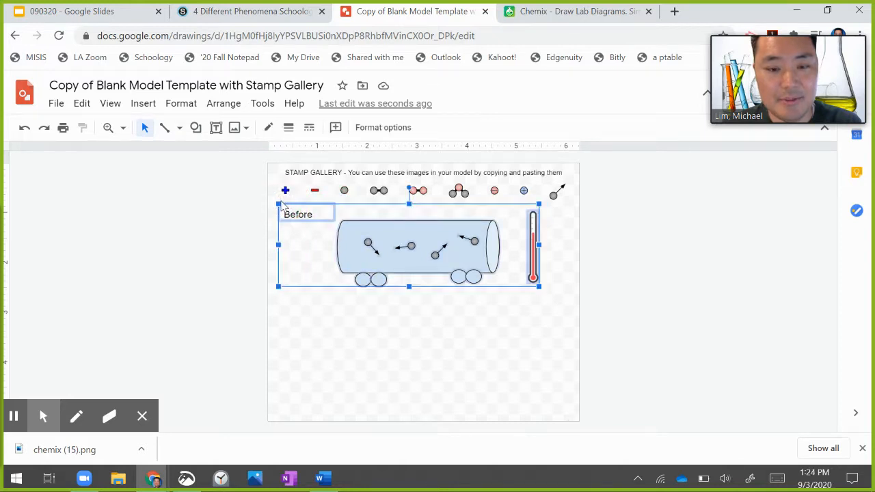
right_click(342, 237)
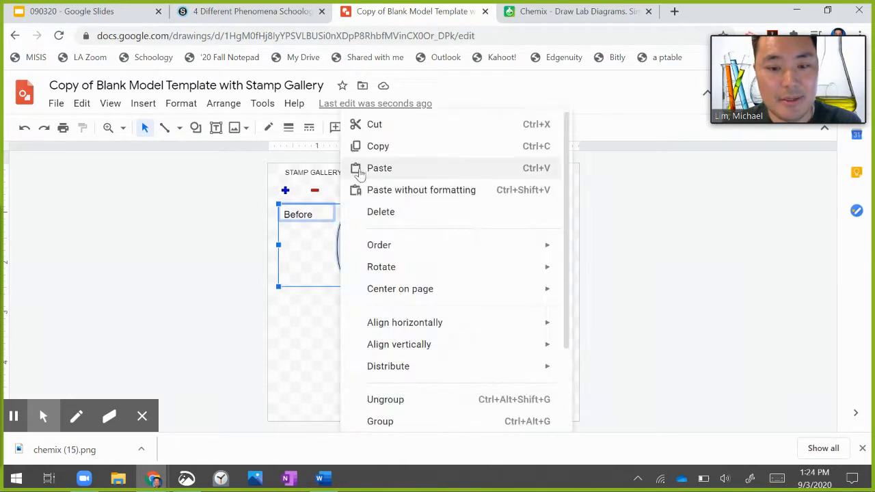
left_click(360, 146)
right_click(356, 236)
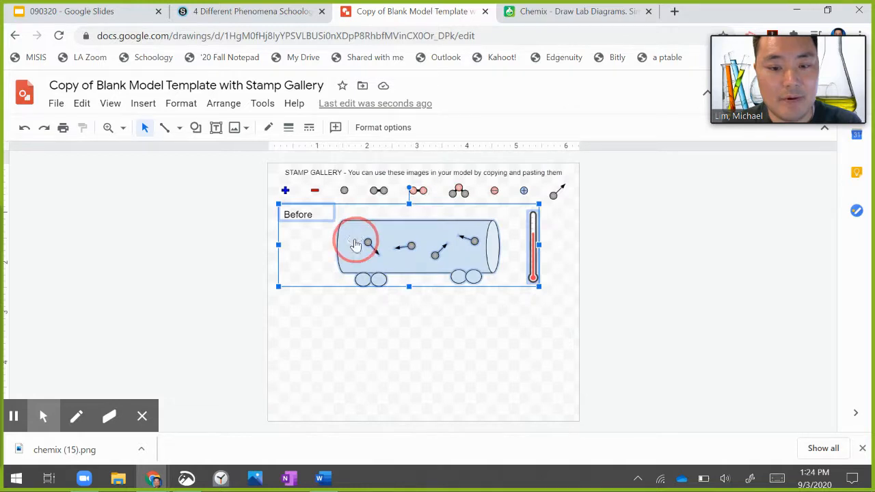
left_click(378, 171)
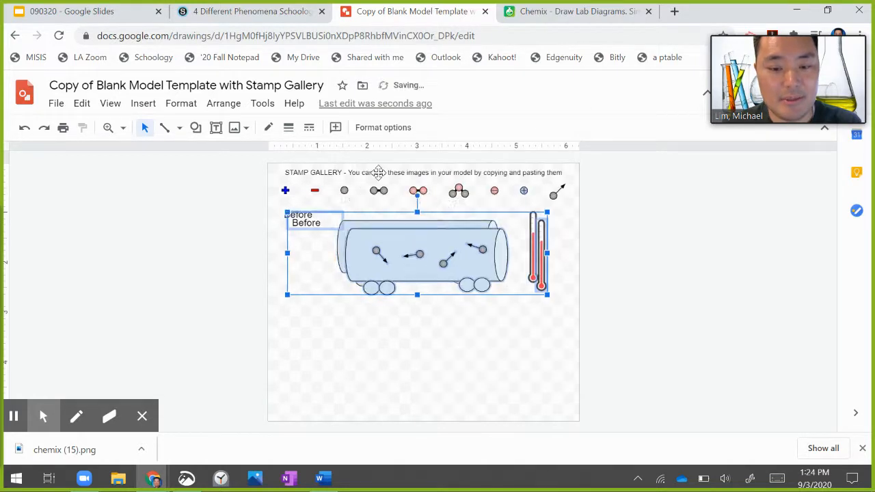
left_click_drag(371, 235, 367, 311)
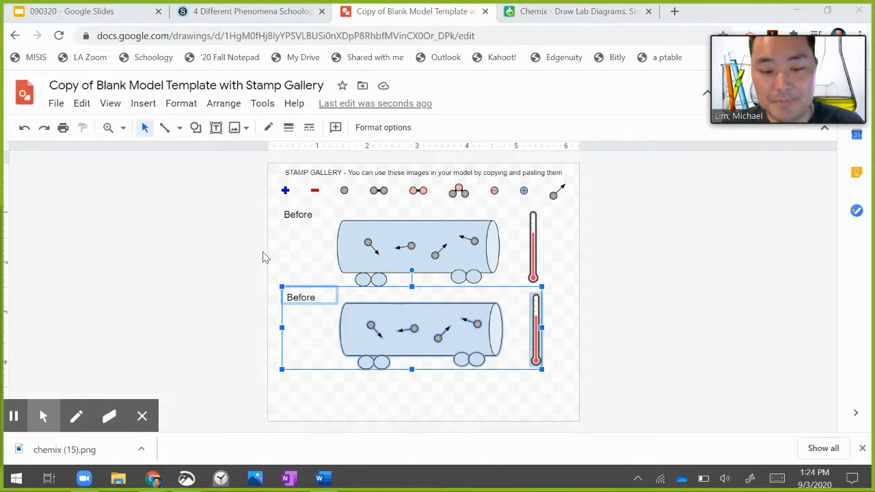
Change the label above the lower duplicate tanker to "During".
left_click(308, 313)
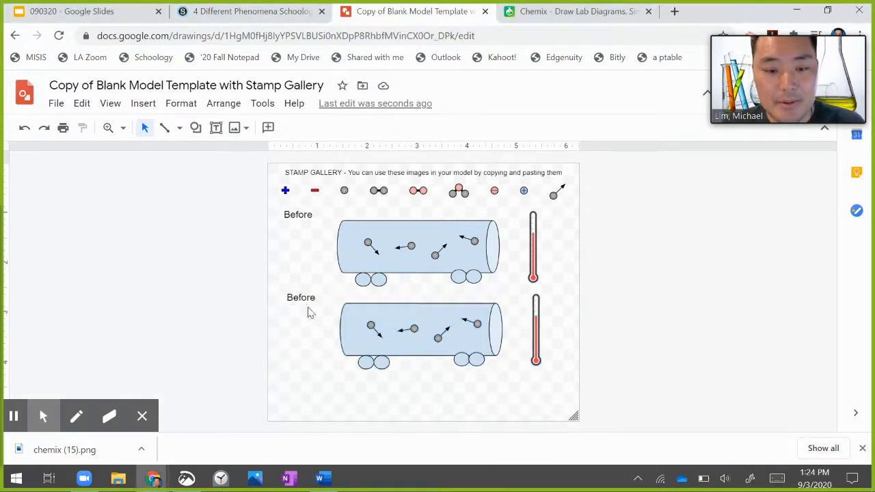
left_click(315, 298)
double_click(316, 297)
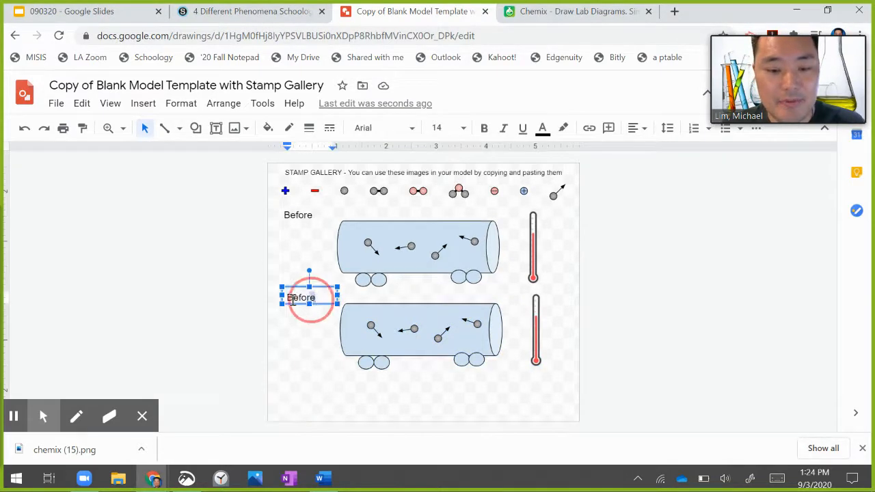
type("During")
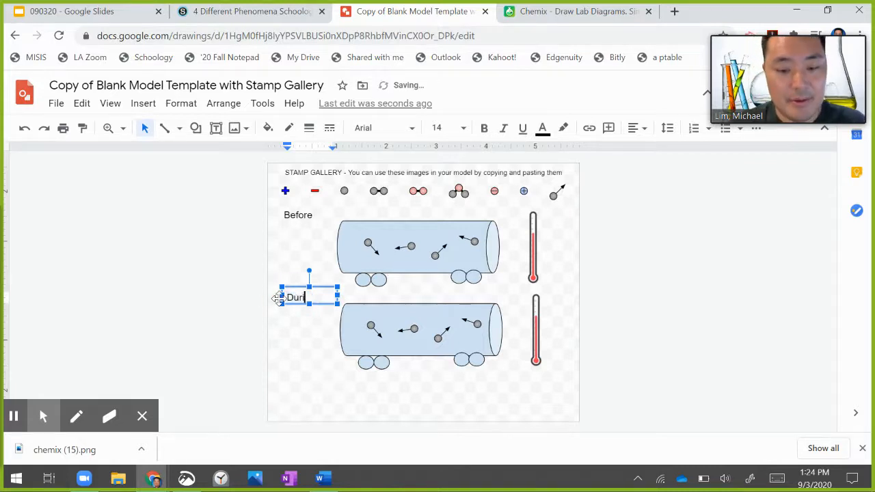
Delete the duplicated thermometer beside the During tanker.
left_click(400, 331)
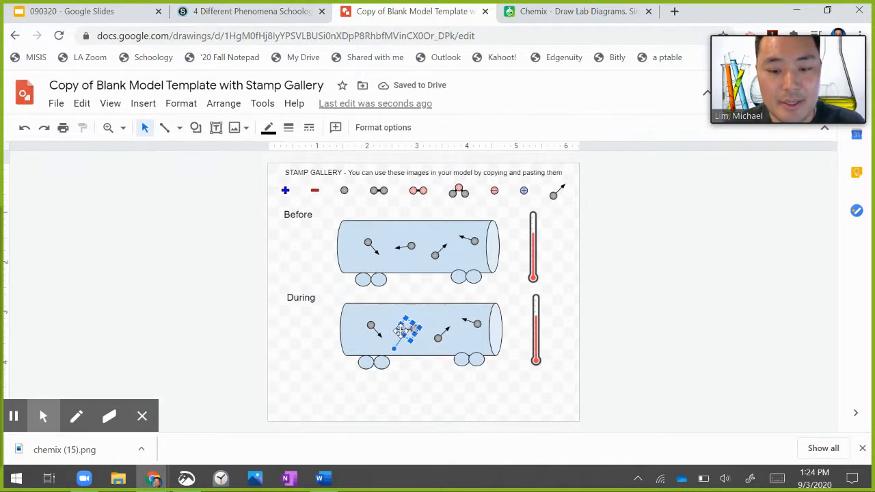
left_click(534, 329)
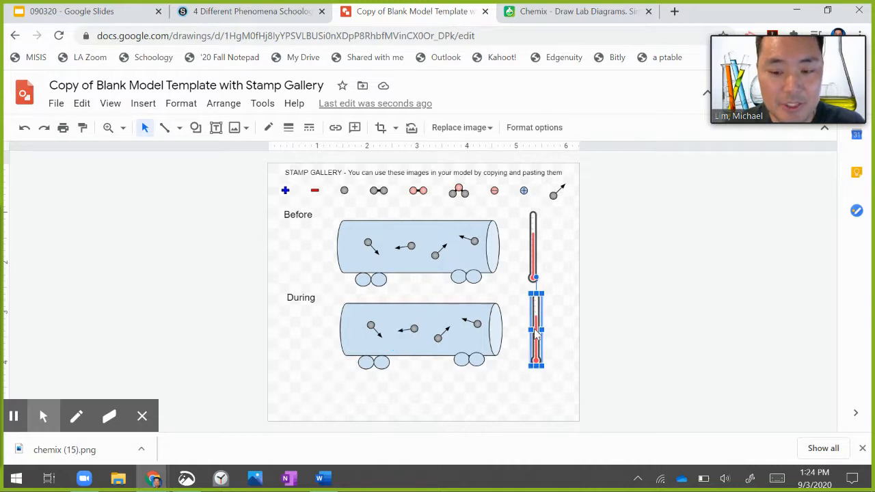
key("Delete")
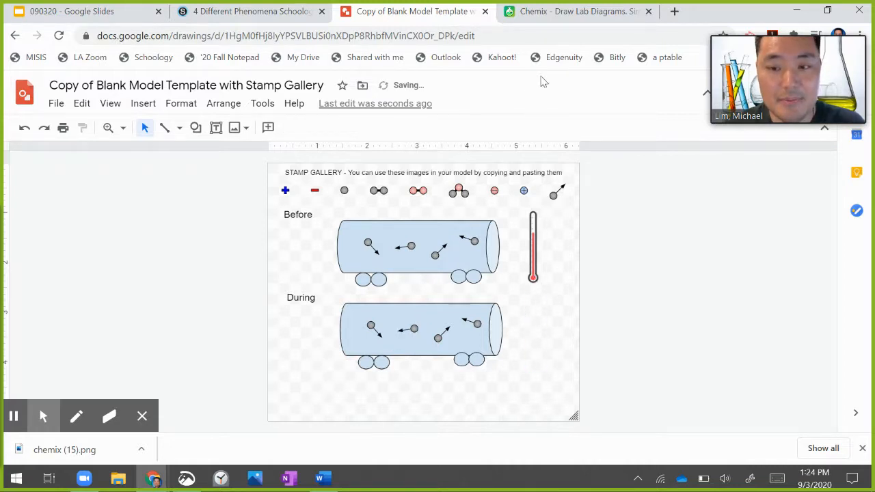
Switch to Chemix, lower the thermometer's temperature to 0.55 and download the diagram as a PNG.
left_click(555, 12)
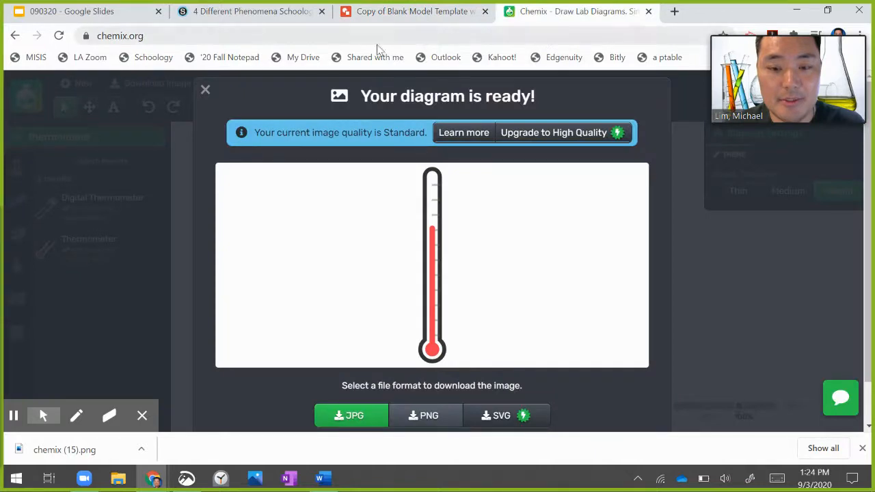
left_click(205, 91)
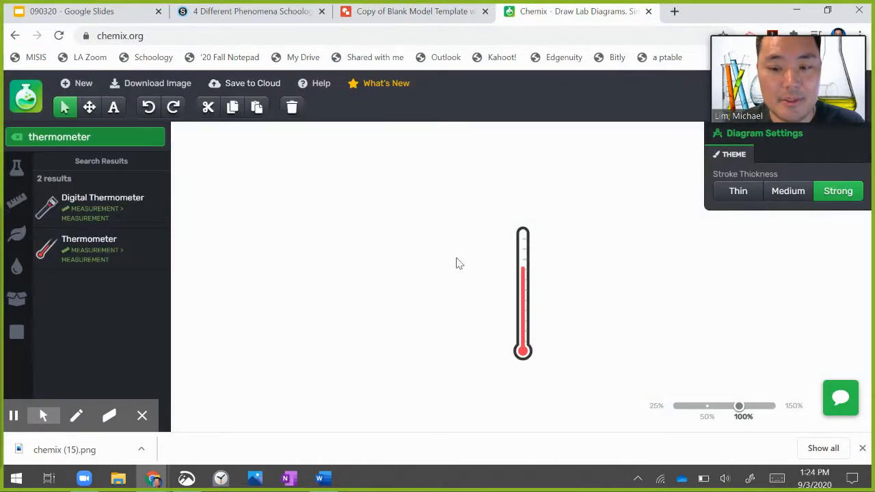
left_click(521, 295)
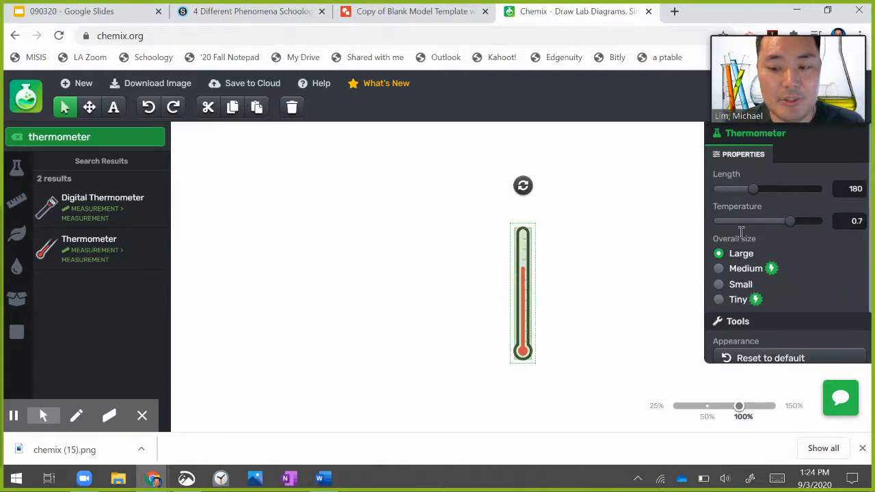
left_click_drag(788, 220, 769, 226)
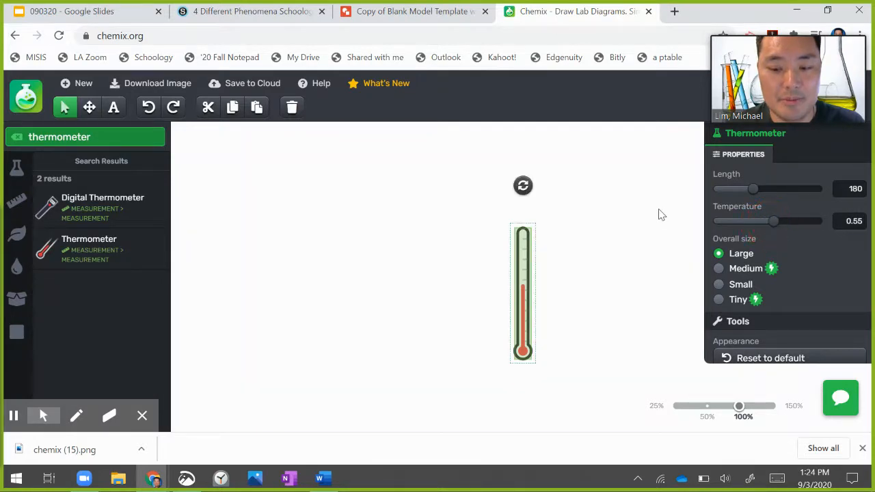
left_click(419, 217)
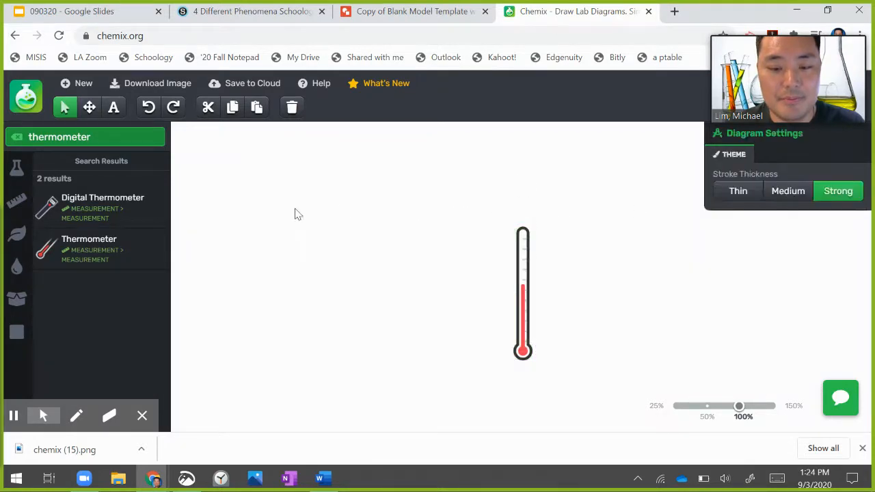
left_click(141, 87)
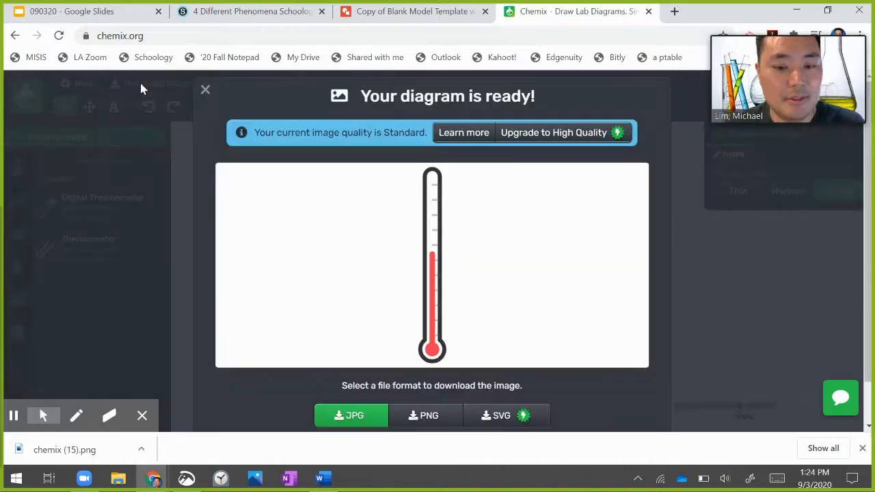
left_click(424, 418)
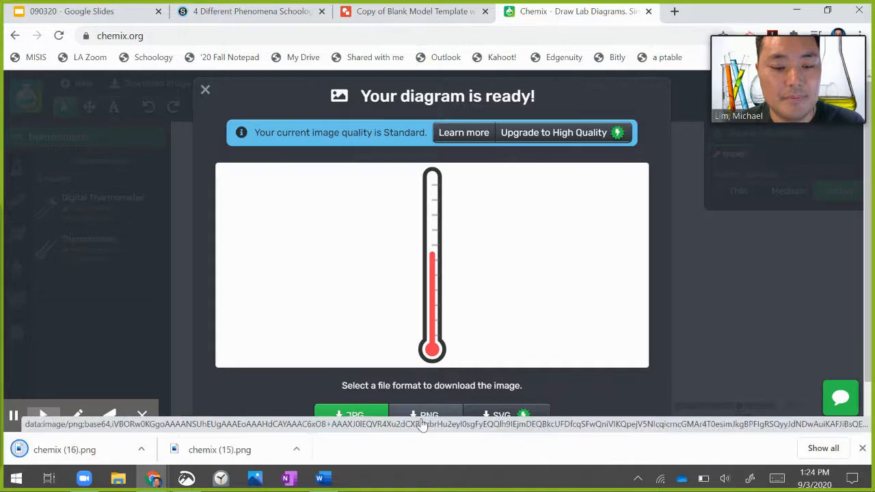
Switch to the Google Drawings model, insert chemix (16) from the Downloads folder and place it beside the During tanker, directly below the Before thermometer.
left_click(395, 16)
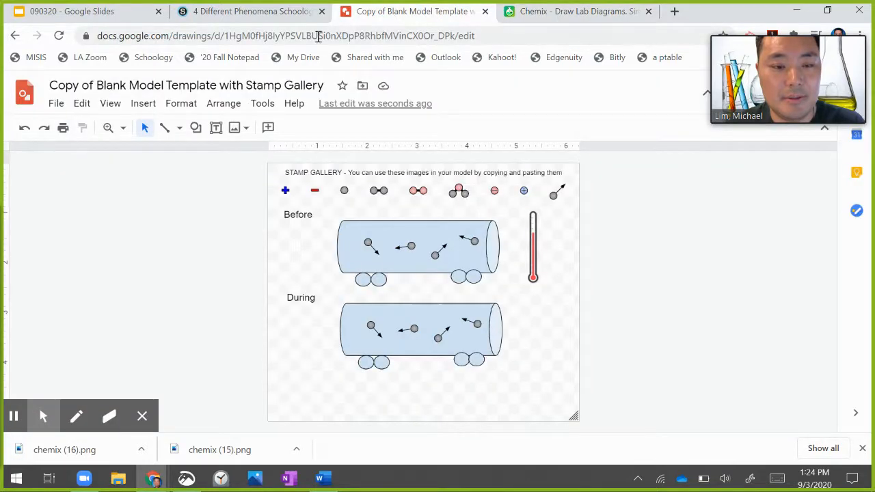
left_click(142, 107)
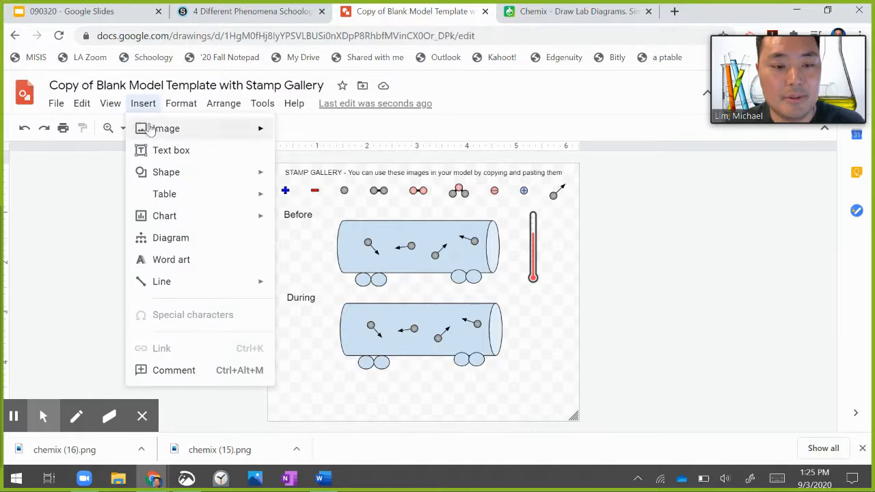
mouse_move(151, 130)
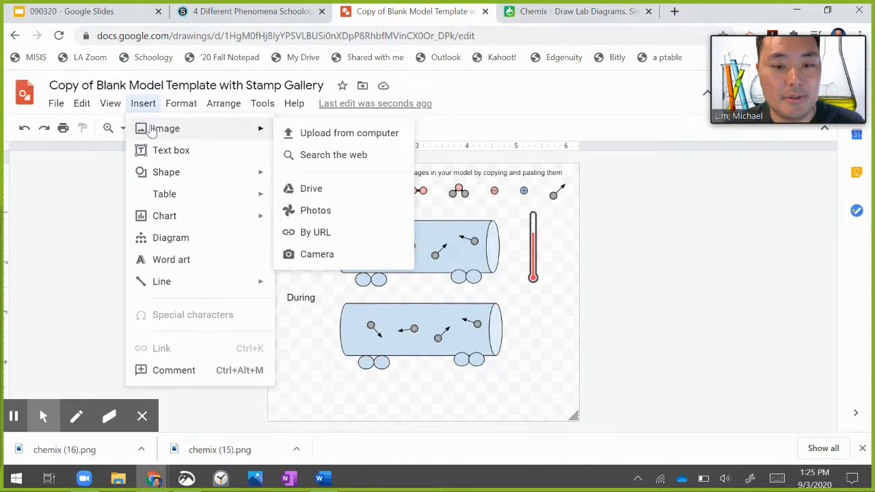
left_click(311, 134)
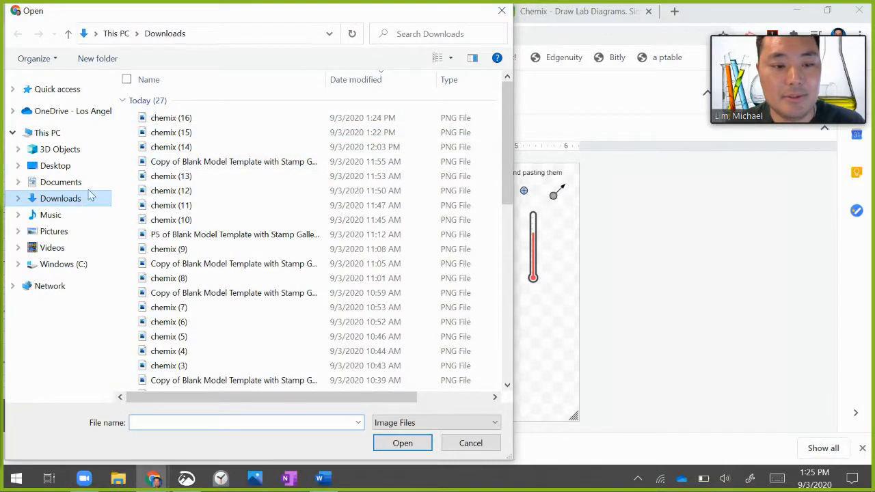
left_click(152, 119)
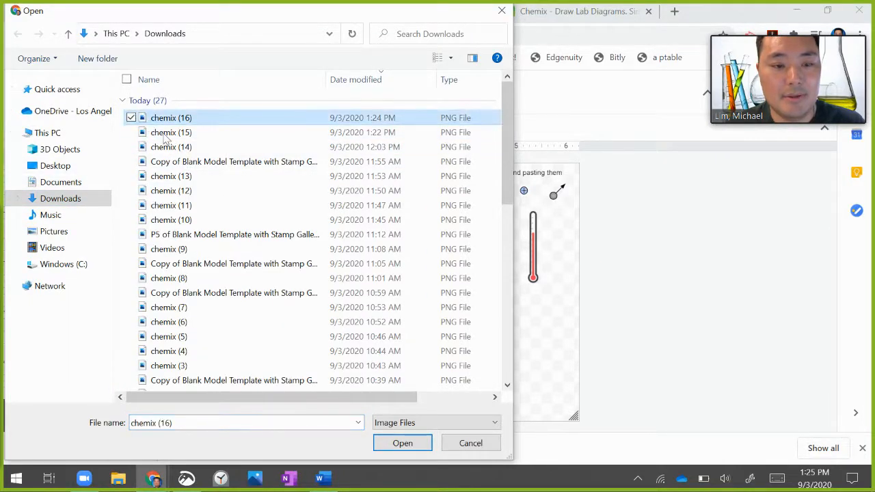
left_click(383, 443)
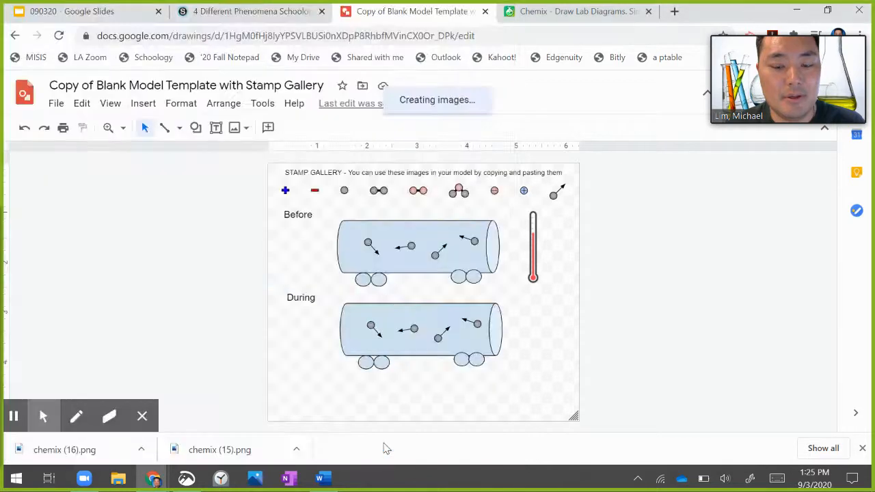
left_click_drag(403, 168, 531, 327)
left_click(504, 294)
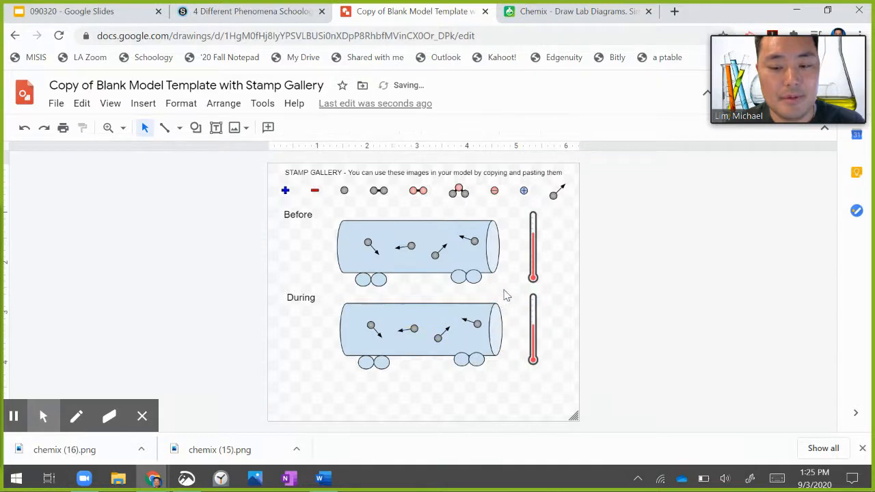
Remove the four arrowed particles from the During tanker by moving its body aside, deleting them and returning the body onto its wheels.
left_click(375, 319)
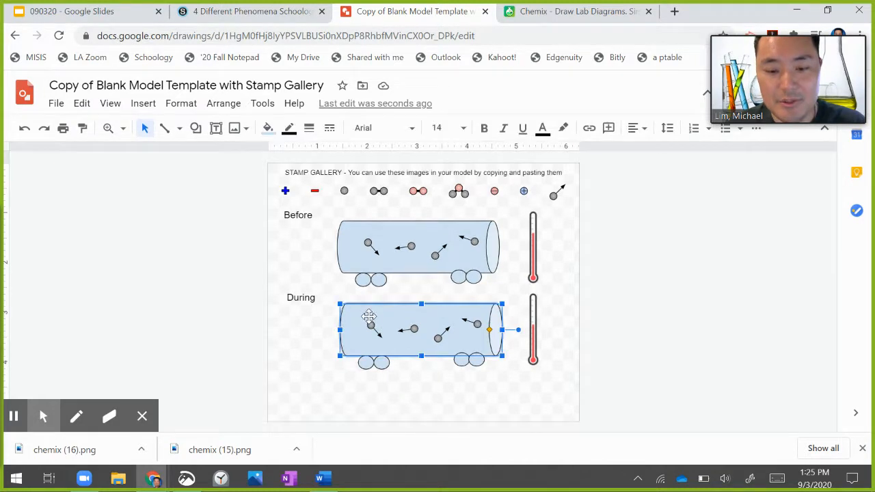
left_click_drag(381, 317, 206, 334)
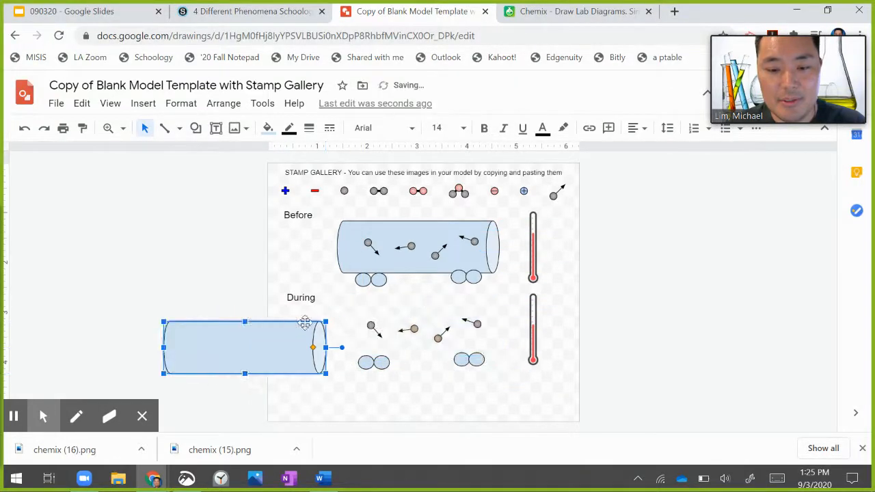
left_click_drag(351, 311, 495, 344)
key("Delete")
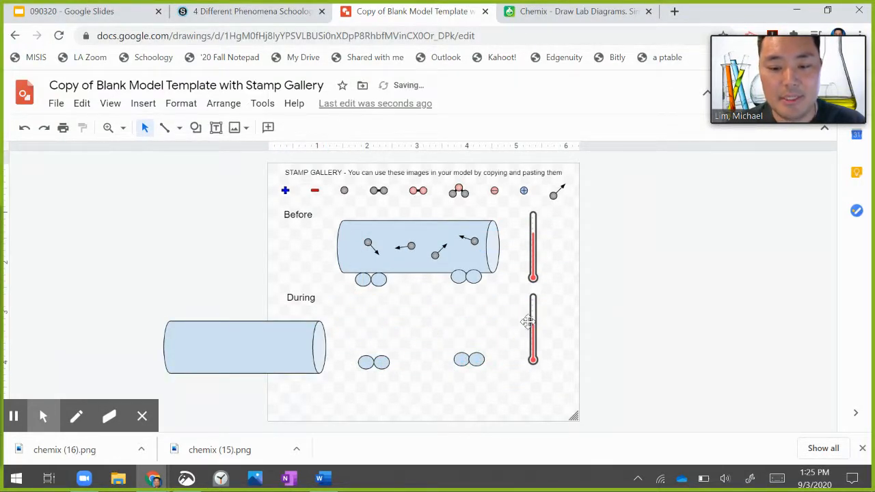
left_click_drag(278, 346, 441, 335)
left_click(419, 407)
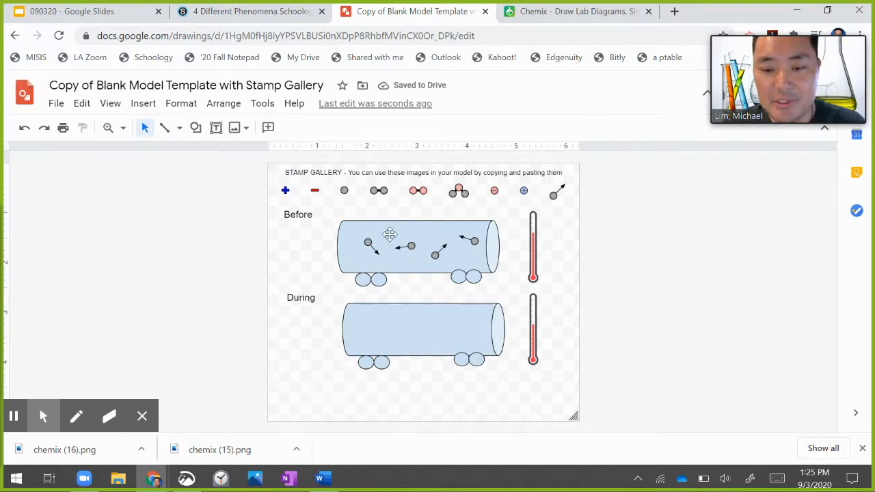
Copy and paste the plain gray circle from the stamp gallery, placing the copy outside the canvas and stretching it into a wider oval.
left_click(556, 196)
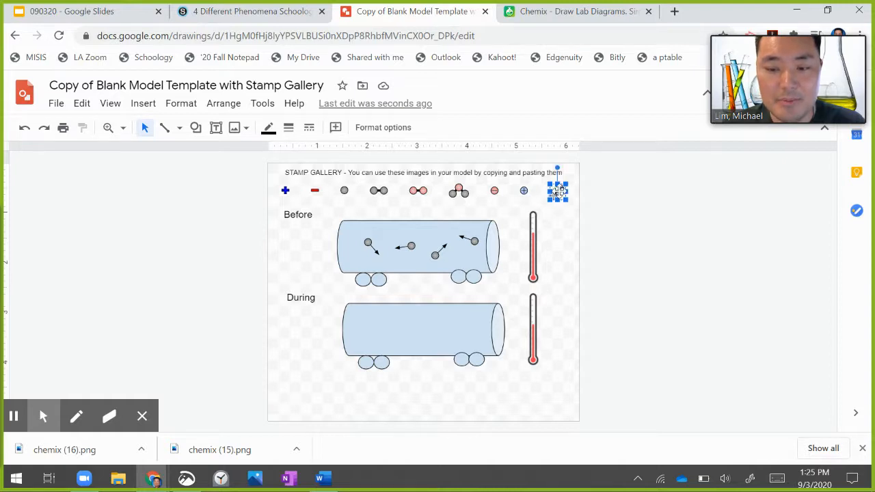
left_click(345, 190)
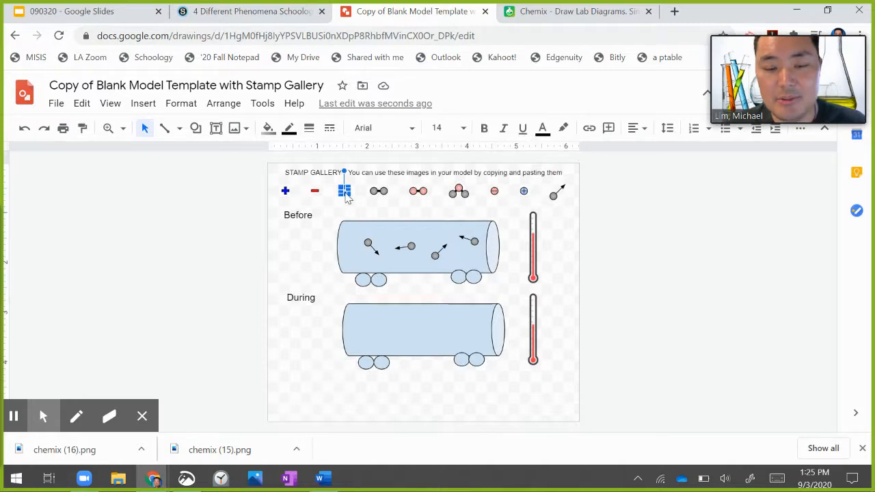
right_click(347, 196)
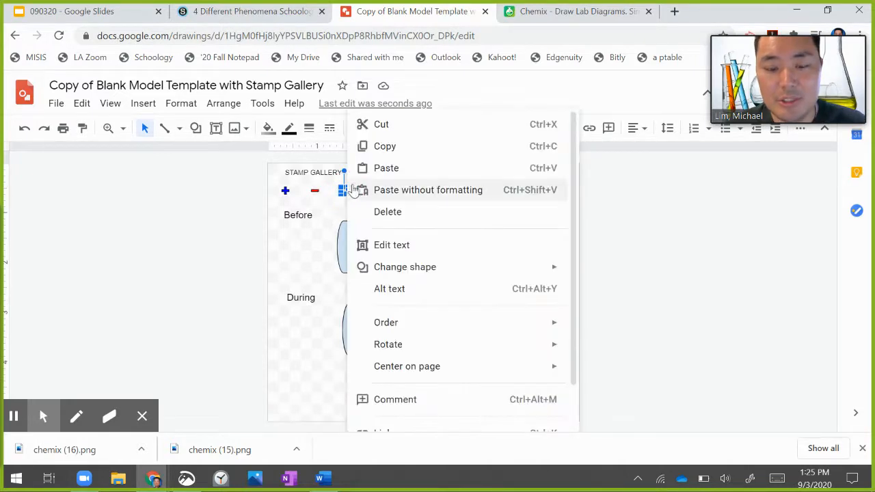
left_click(373, 146)
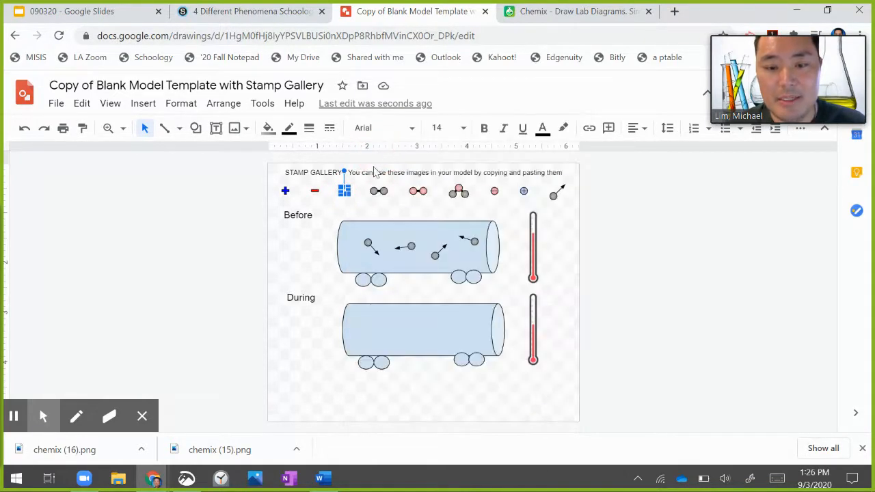
right_click(353, 198)
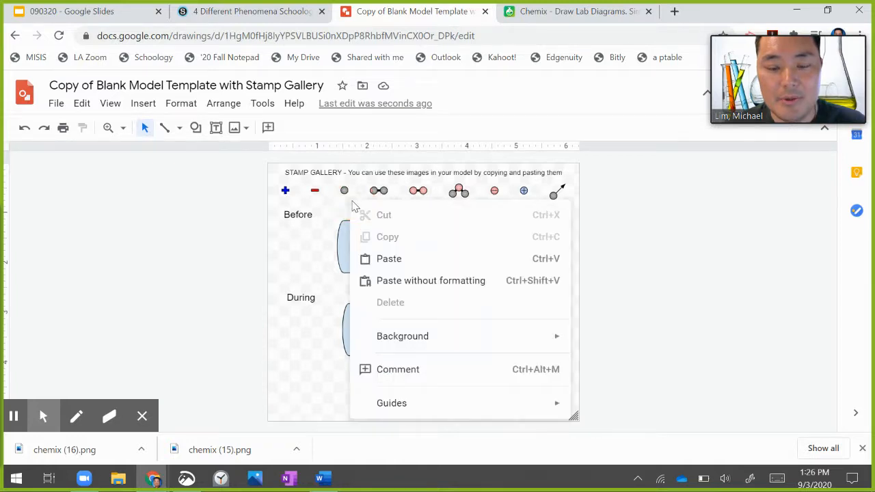
left_click(377, 256)
left_click(347, 191)
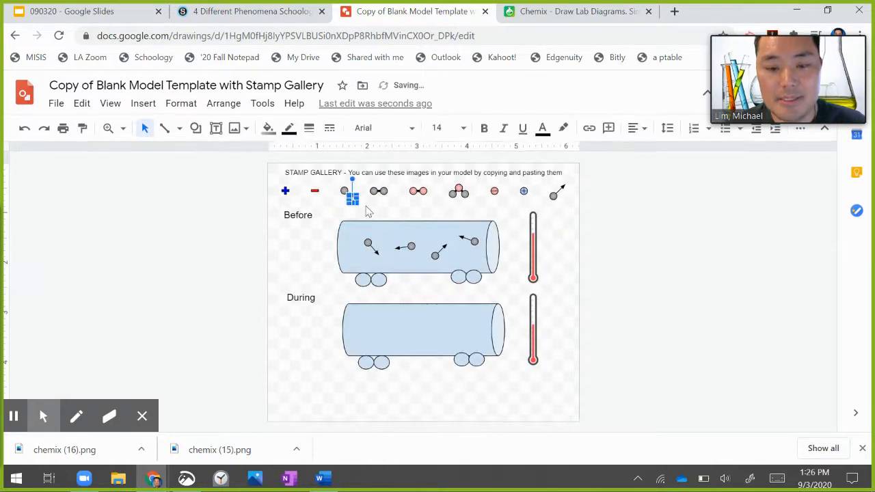
left_click_drag(363, 204, 161, 275)
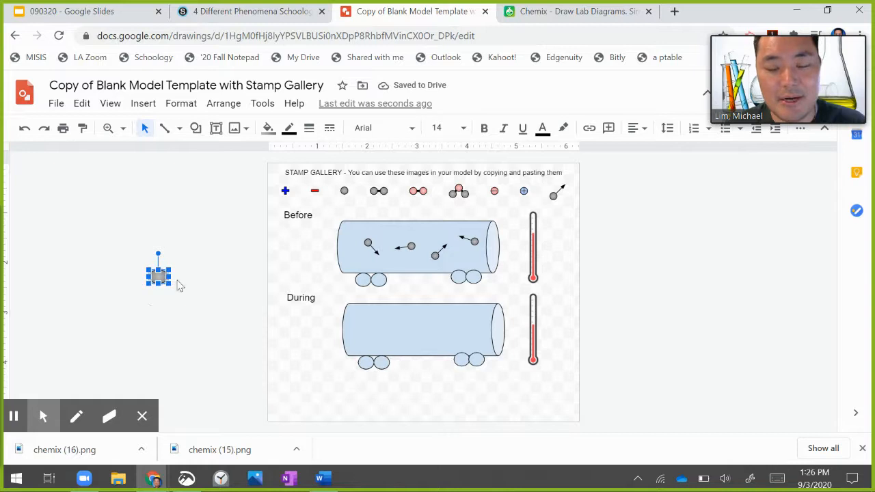
Copy the wide gray oval outside the canvas and paste two duplicates of it beside the original.
left_click(164, 276)
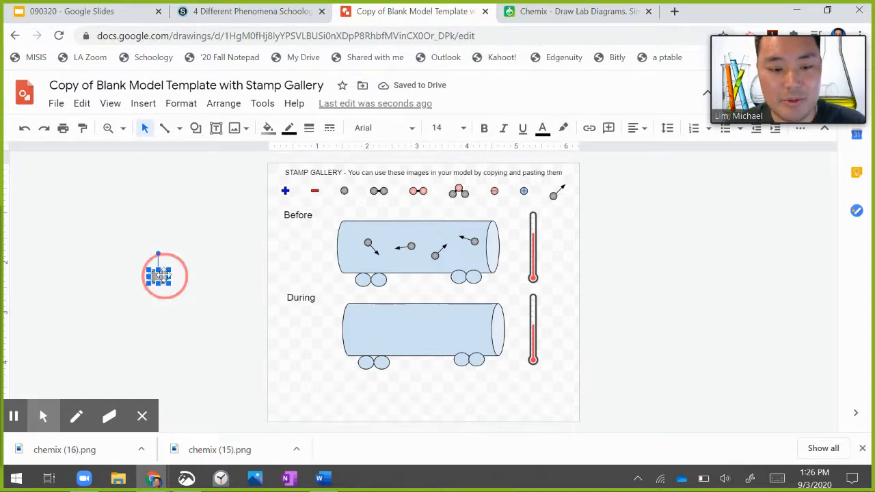
right_click(163, 274)
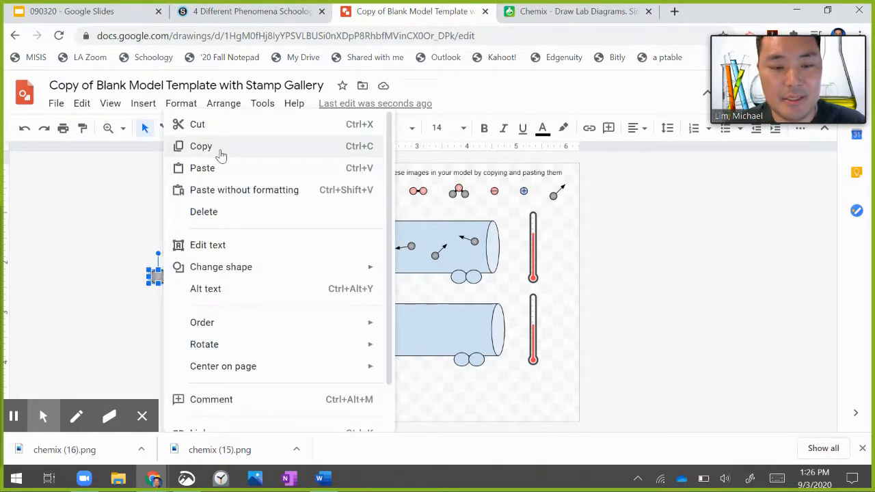
left_click(201, 146)
right_click(157, 275)
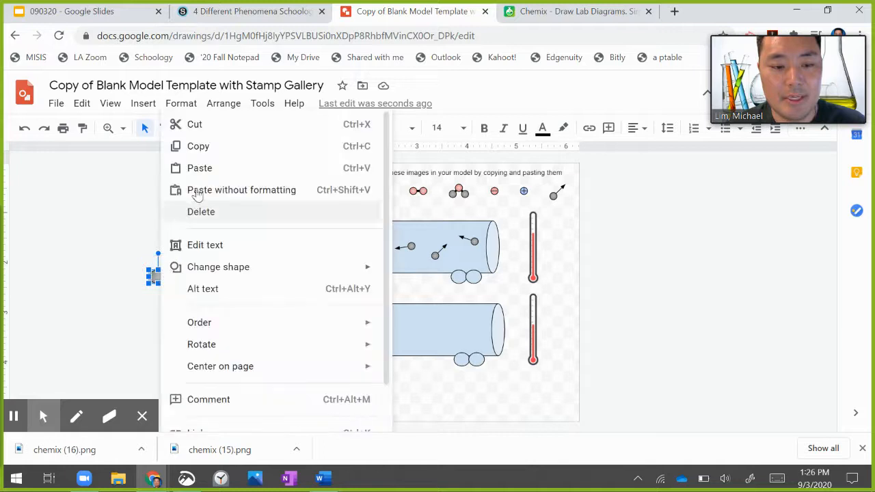
left_click(206, 168)
right_click(163, 277)
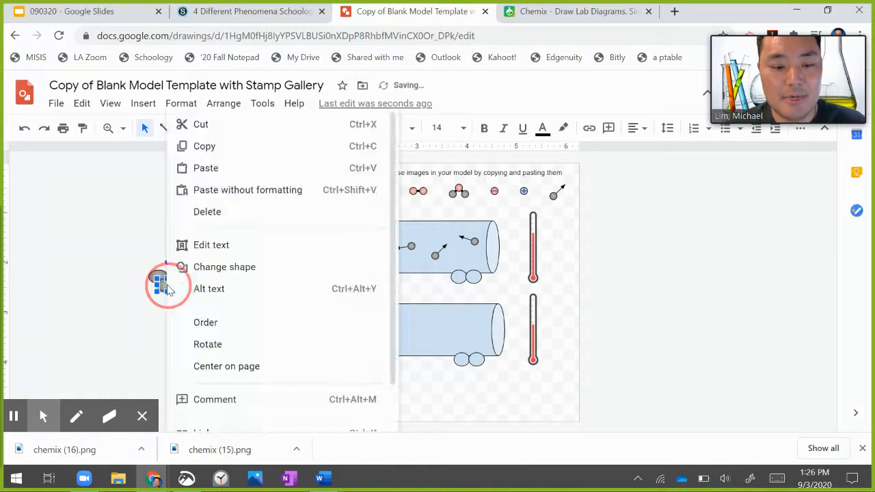
left_click(204, 146)
right_click(168, 279)
left_click(212, 169)
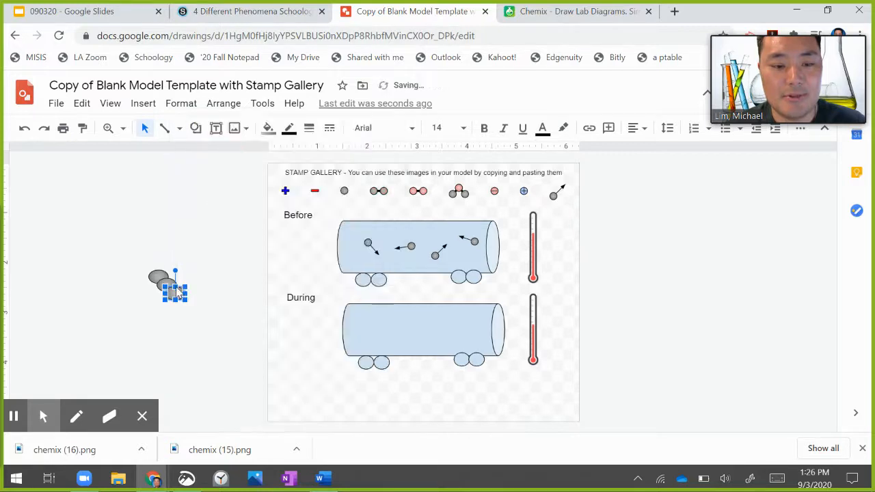
Paste a fourth gray oval and spread the four ovals into a loose cluster outside the canvas.
right_click(164, 281)
left_click(205, 166)
left_click(202, 332)
left_click_drag(190, 301, 166, 290)
left_click(167, 284)
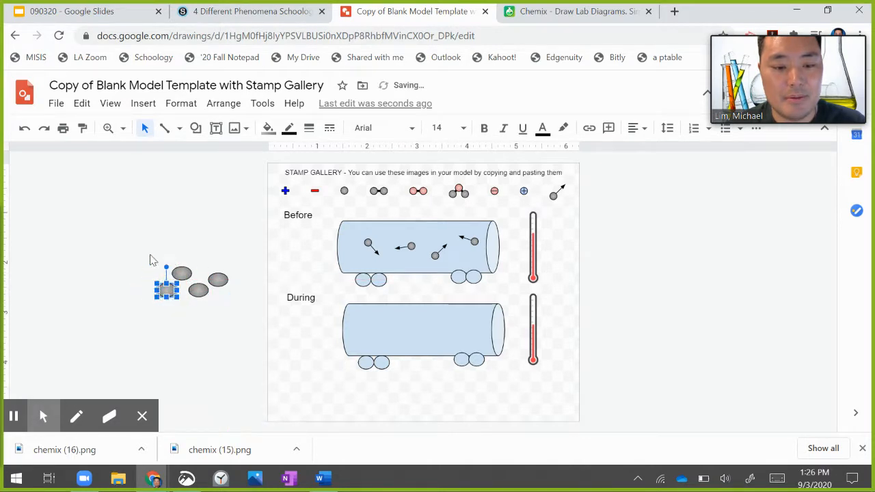
Select all four gray ovals together, shrink the group and place it inside the During tanker.
left_click(134, 255)
left_click_drag(135, 254, 260, 326)
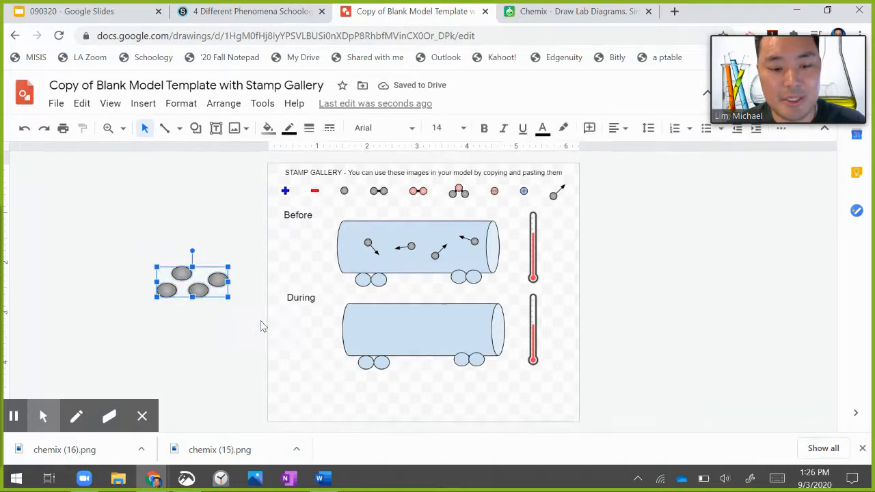
left_click_drag(230, 297, 425, 329)
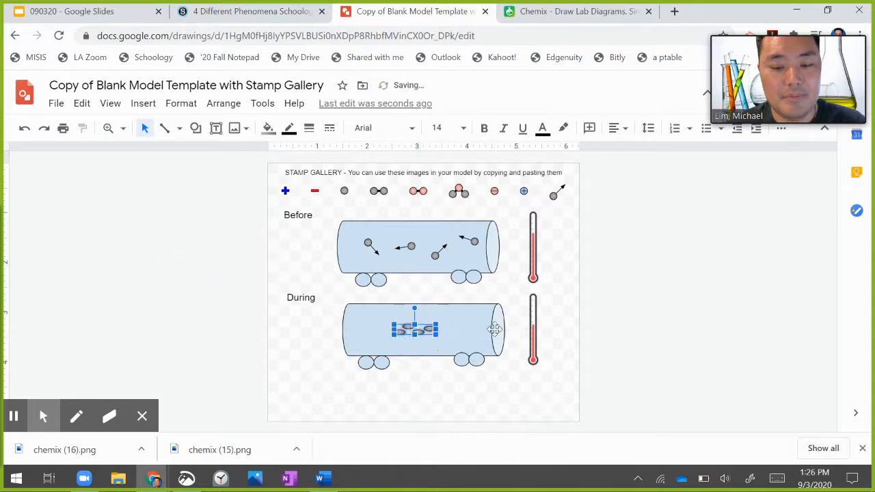
left_click(515, 400)
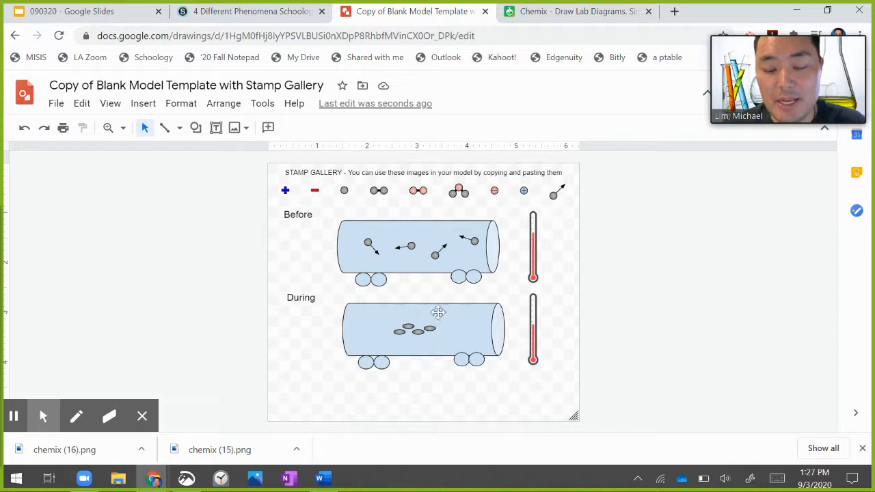
left_click(556, 195)
left_click(311, 348)
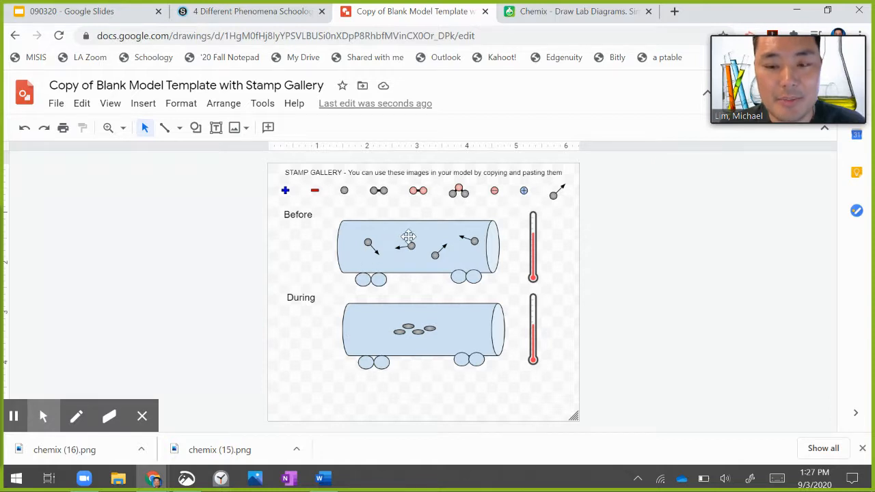
left_click(537, 252)
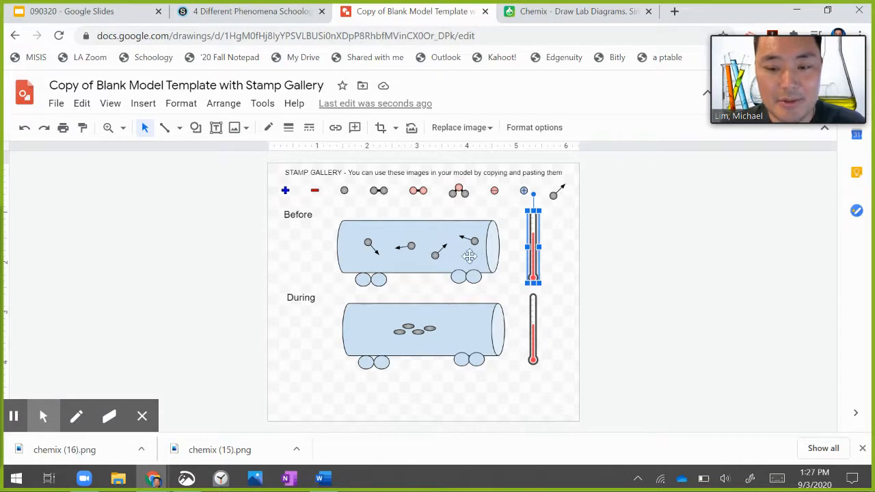
Switch to Chemix and close the finished export, and look up the Writer's bottle video in the Schoology discussion.
left_click(555, 12)
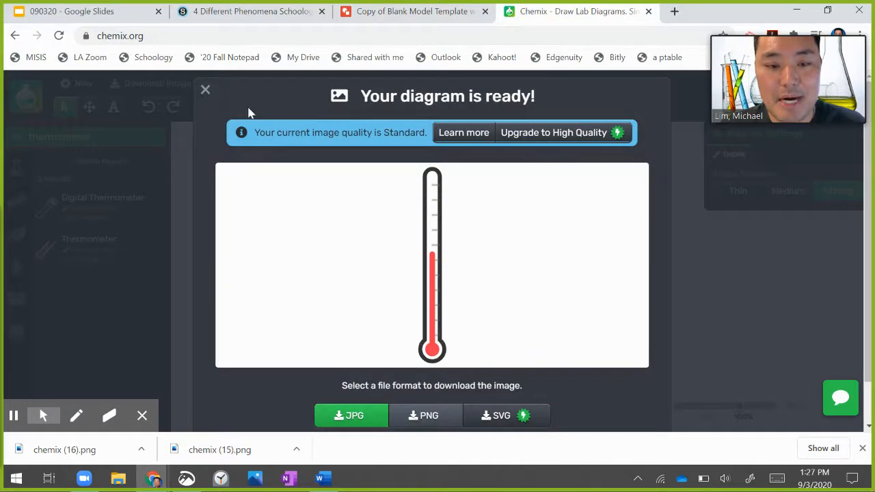
left_click(205, 91)
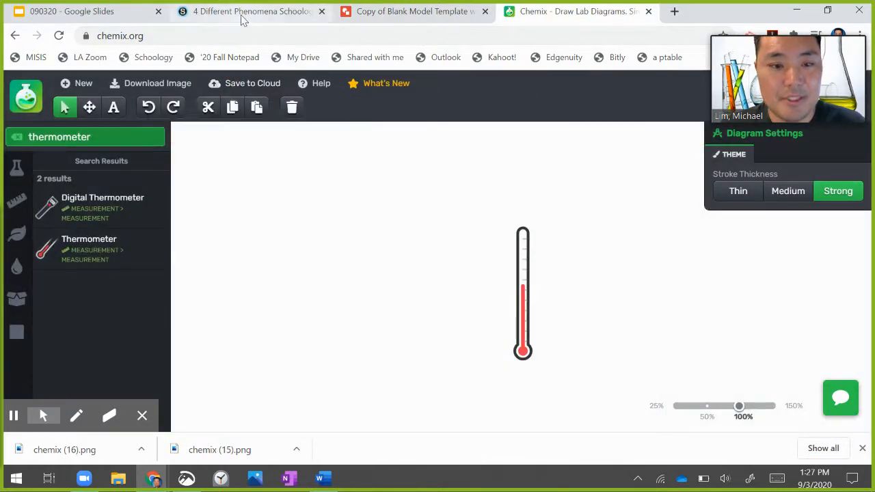
left_click(250, 12)
scroll(356, 235, "up", 10)
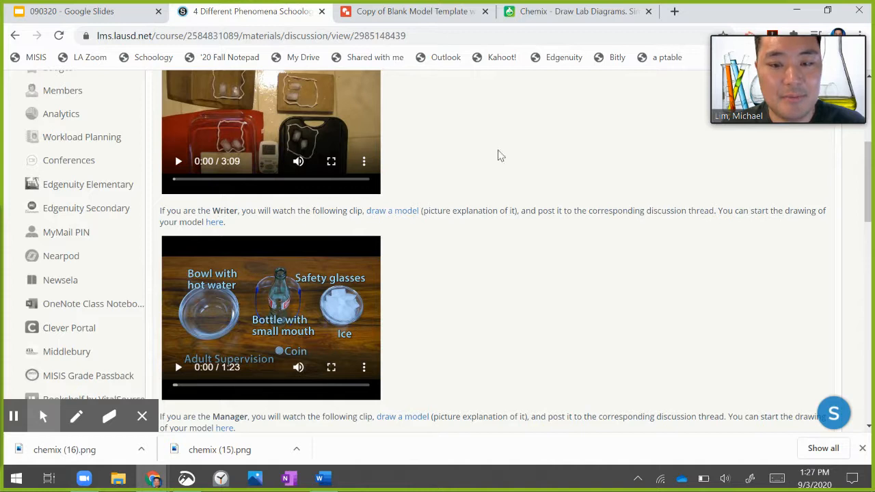
Return to Chemix, search the equipment for "bottle", add a Pipette Bottle and delete the thermometer from the diagram.
left_click(552, 12)
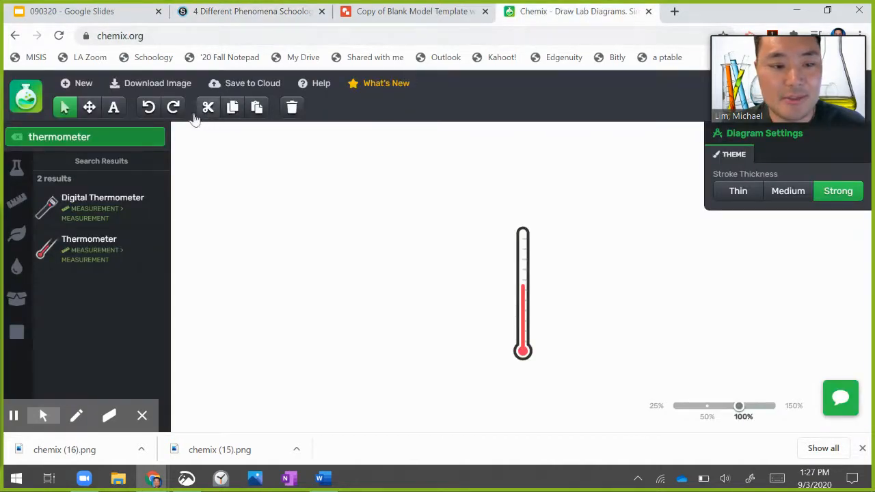
double_click(83, 138)
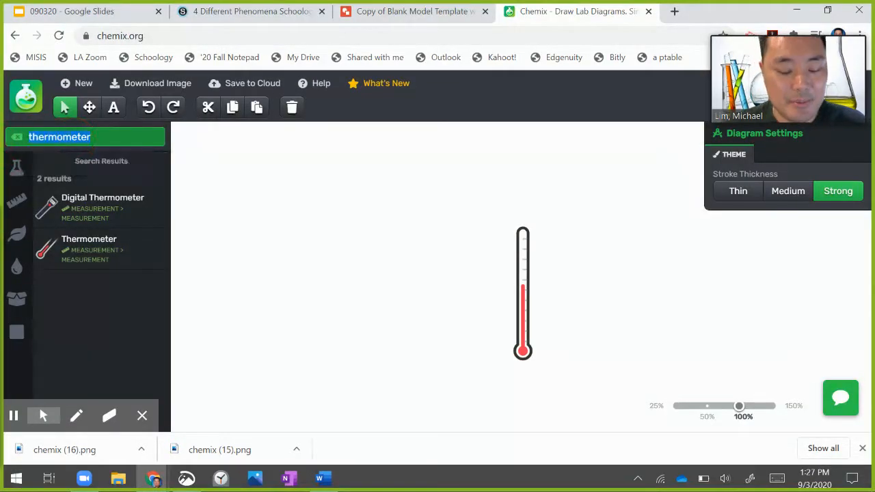
type("bottle")
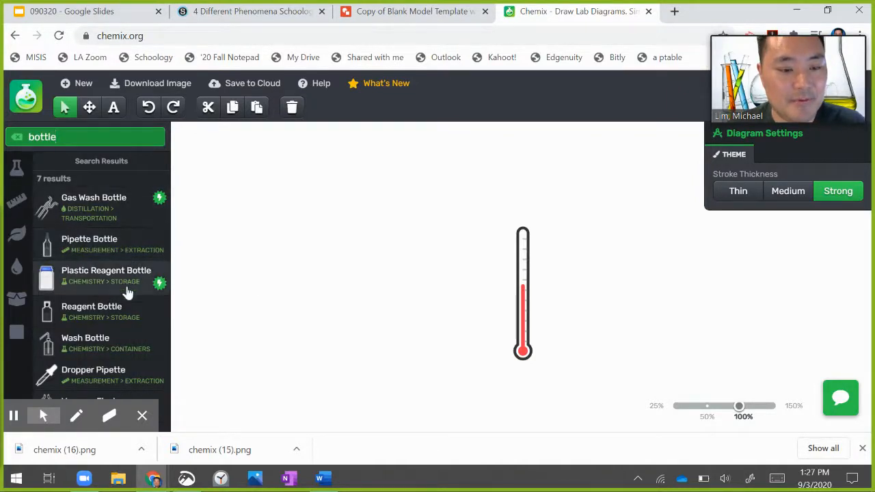
mouse_move(161, 205)
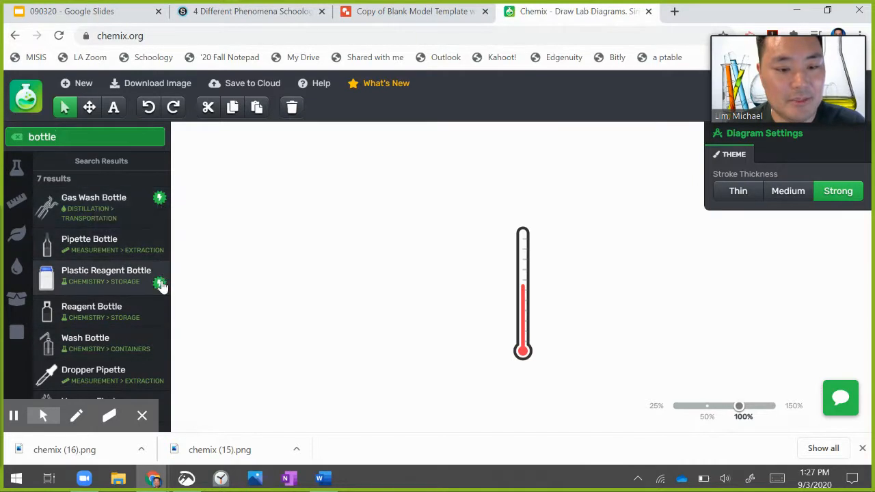
left_click(109, 244)
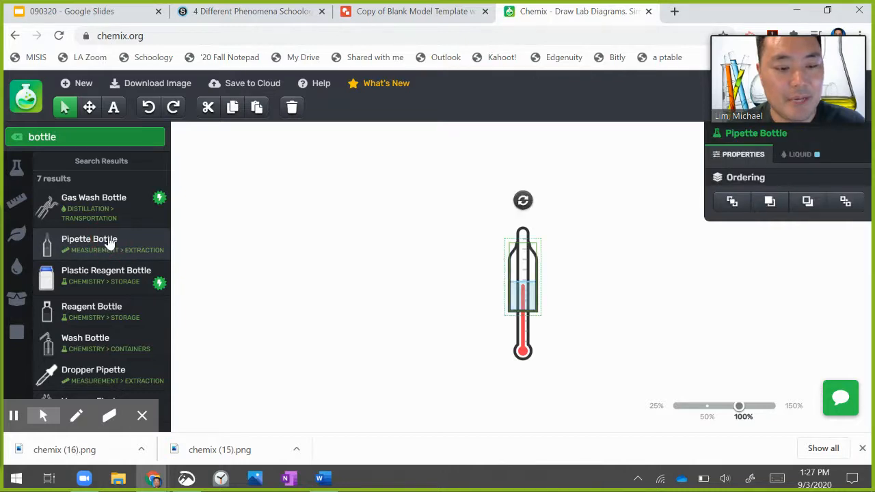
left_click(524, 348)
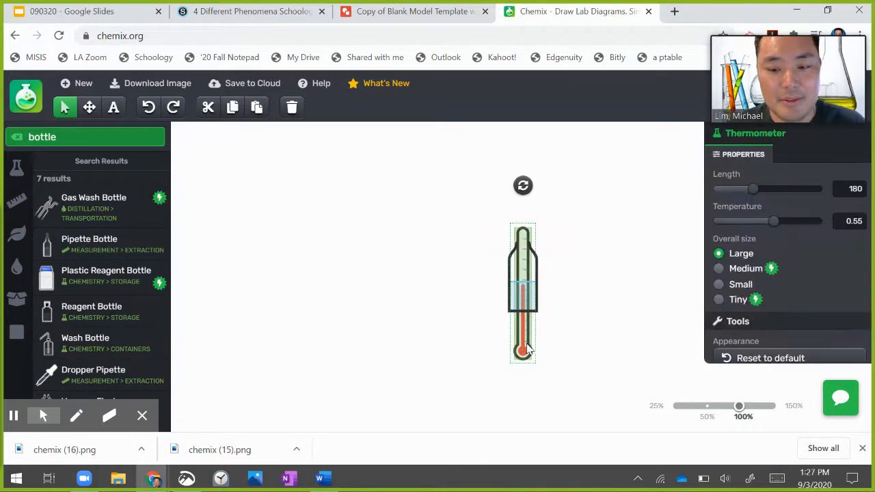
key("Delete")
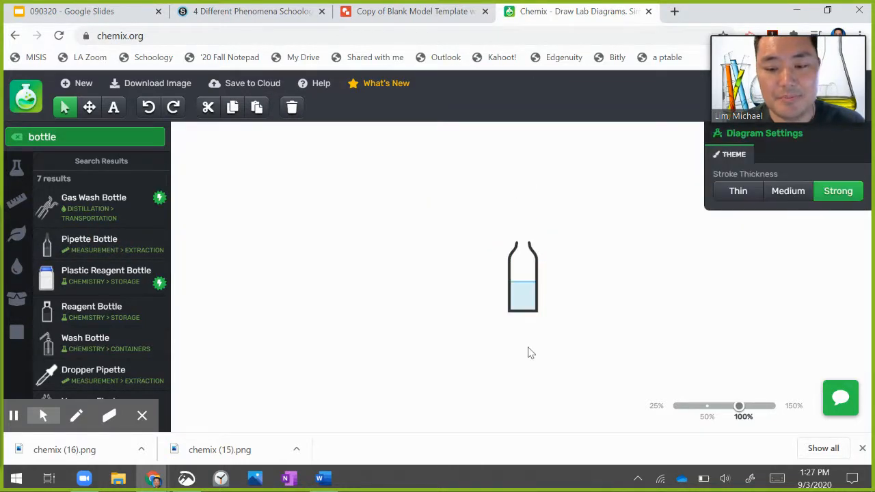
Set the pipette bottle's liquid amount to 0% and download the diagram as a PNG.
left_click(530, 309)
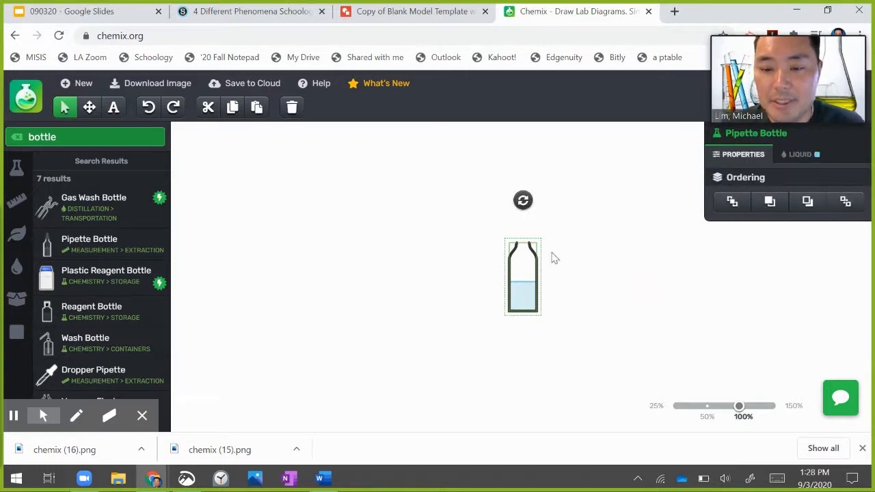
left_click(797, 155)
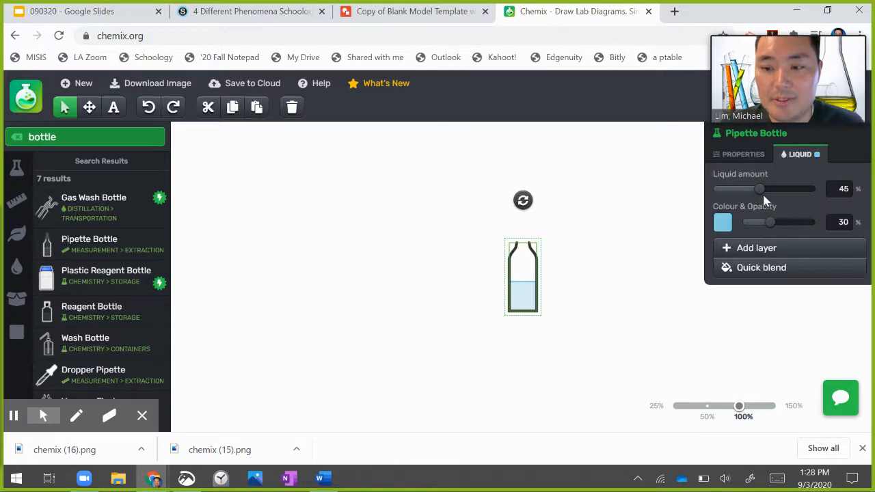
left_click_drag(760, 190, 659, 197)
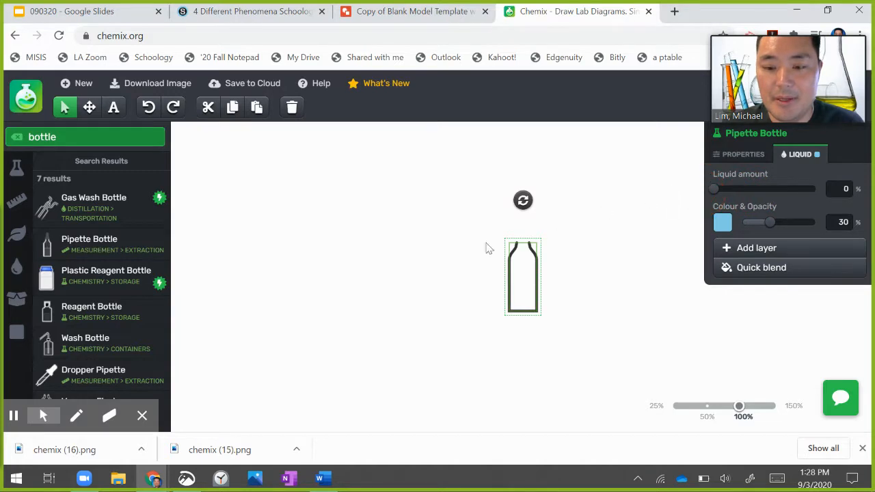
left_click(125, 87)
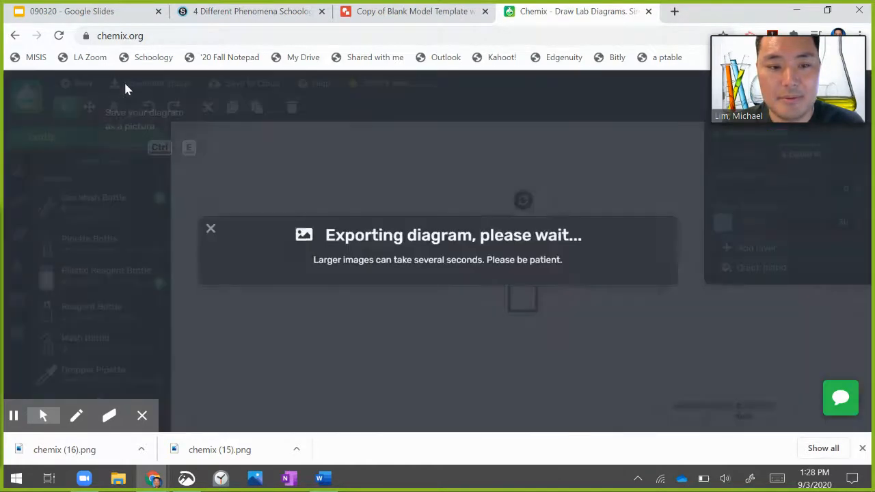
left_click(429, 416)
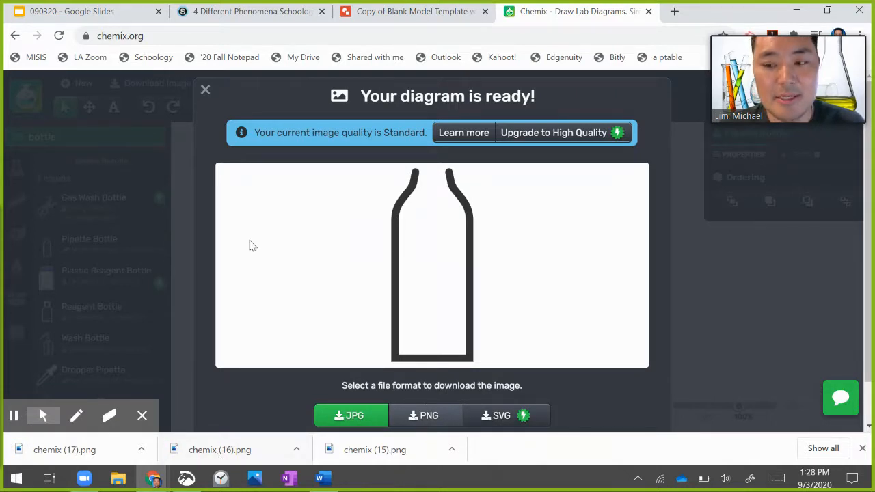
Switch to the Google Drawings model and insert the image chemix (17) from the Downloads folder.
left_click(390, 15)
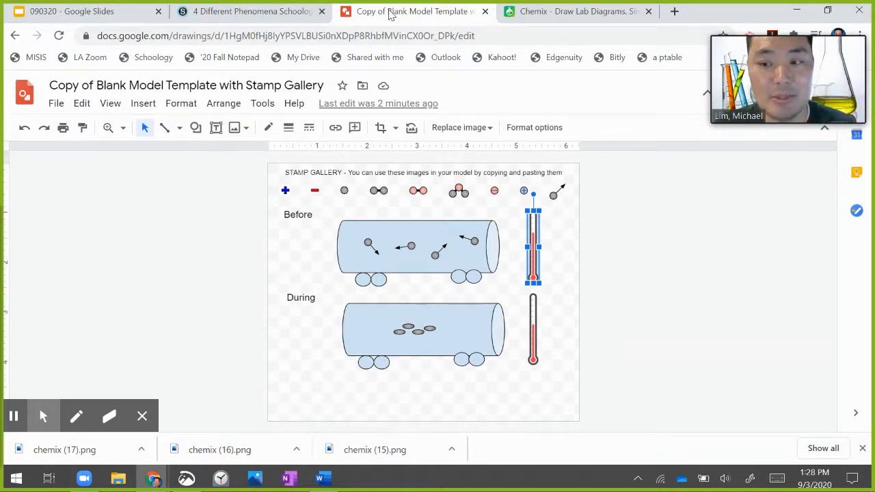
left_click(145, 106)
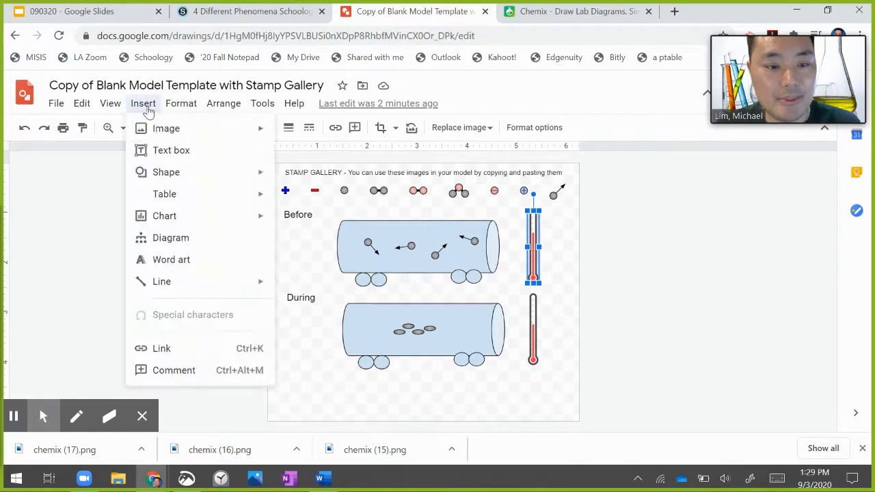
left_click(156, 131)
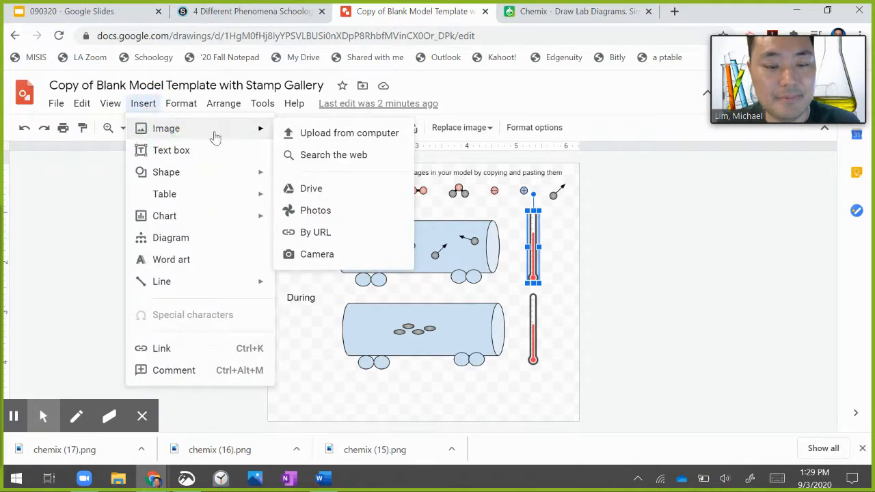
left_click(305, 132)
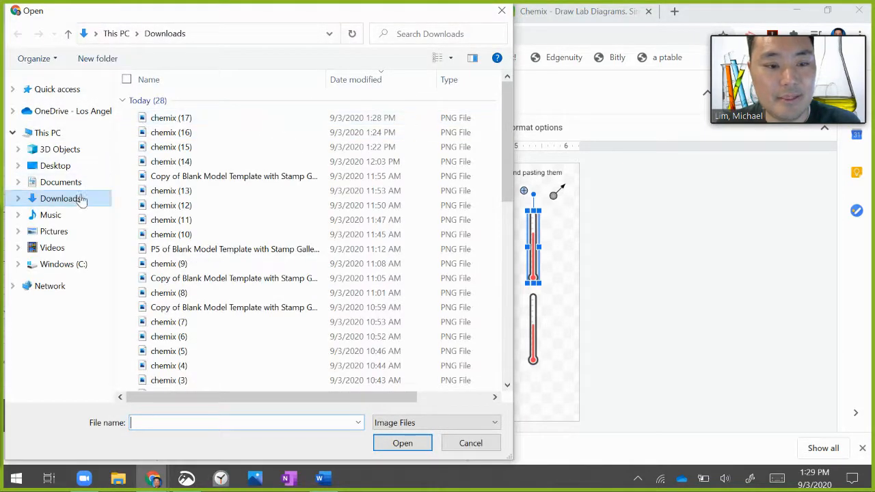
left_click(172, 118)
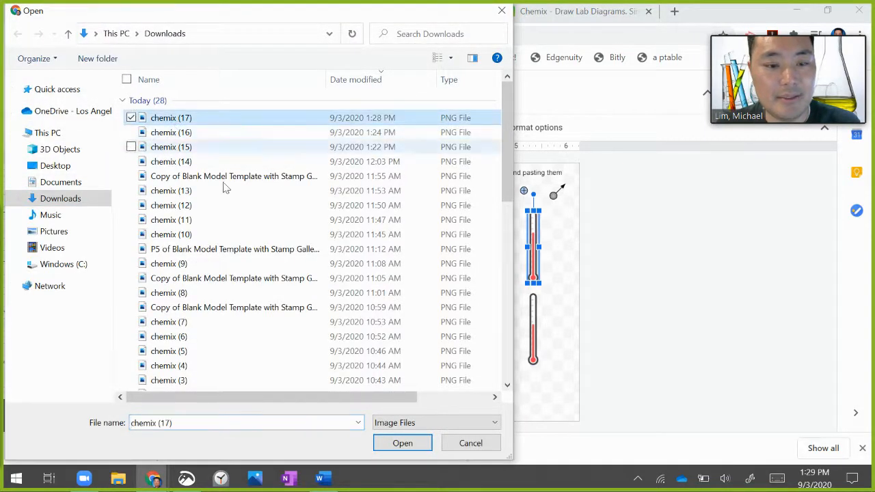
left_click(402, 443)
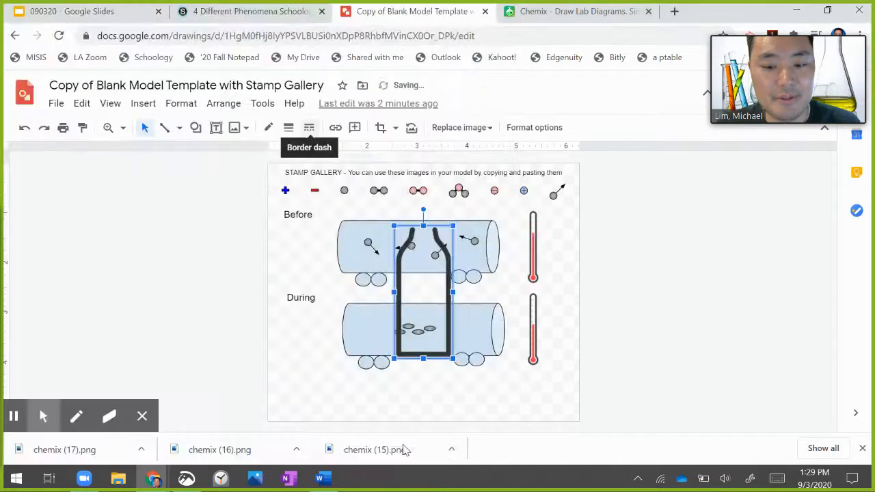
Move the bottle image off the tankers' centre and shrink it to a small bottle beneath the During tanker's front end.
left_click_drag(420, 288, 336, 333)
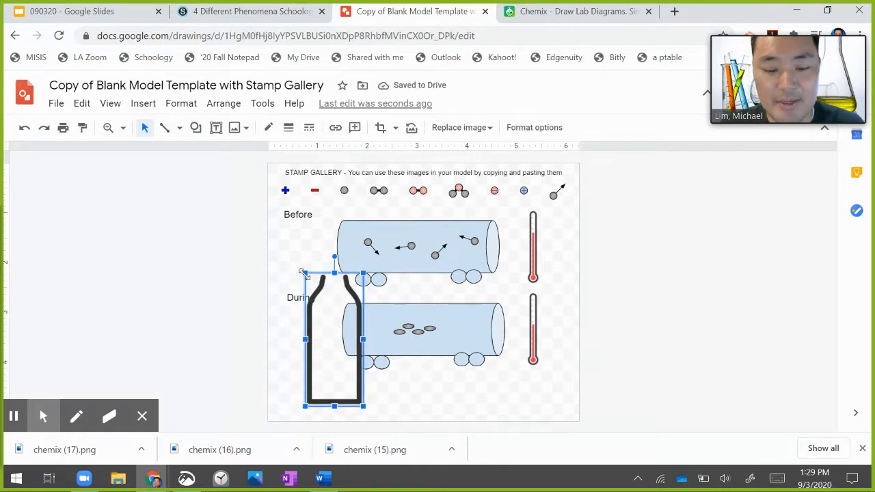
left_click_drag(301, 271, 288, 237)
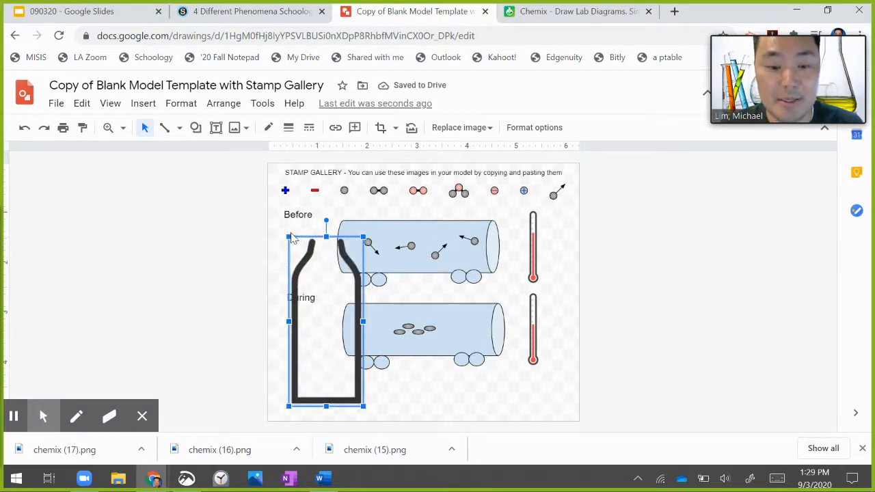
left_click_drag(289, 236, 354, 383)
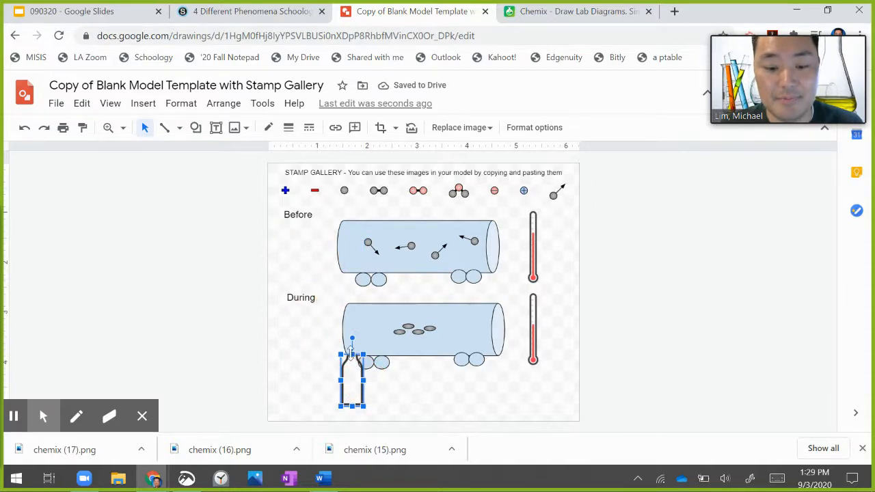
Move the small bottle image beneath the During label, clear of the tanker's wheels.
left_click_drag(347, 360, 296, 343)
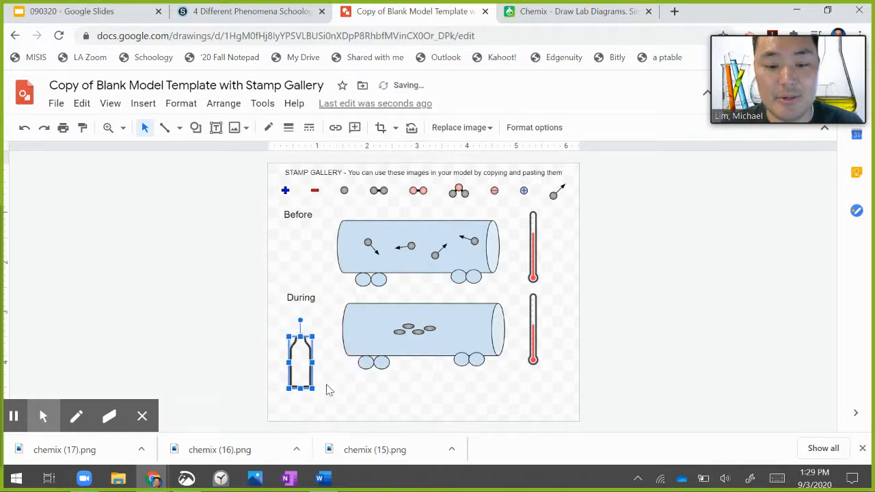
left_click(334, 387)
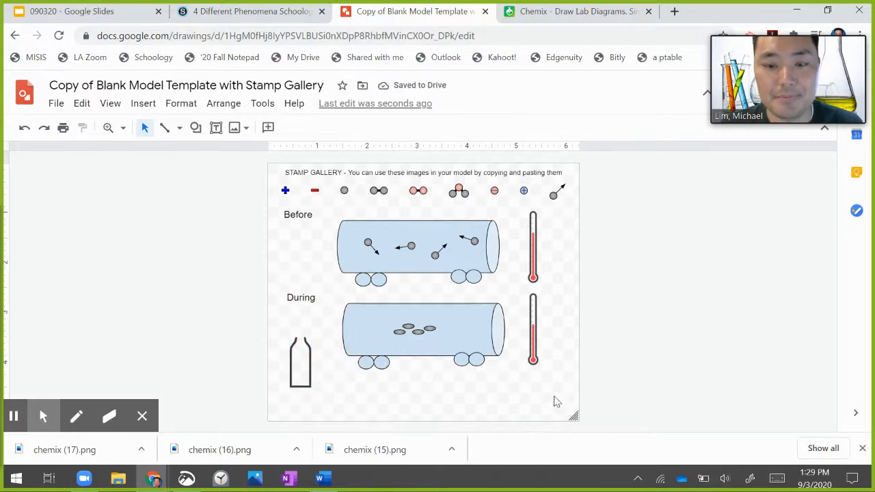
Return to Chemix, search the equipment for "cup", add a Calorimetry Cup and delete the pipette bottle from the diagram.
left_click(604, 14)
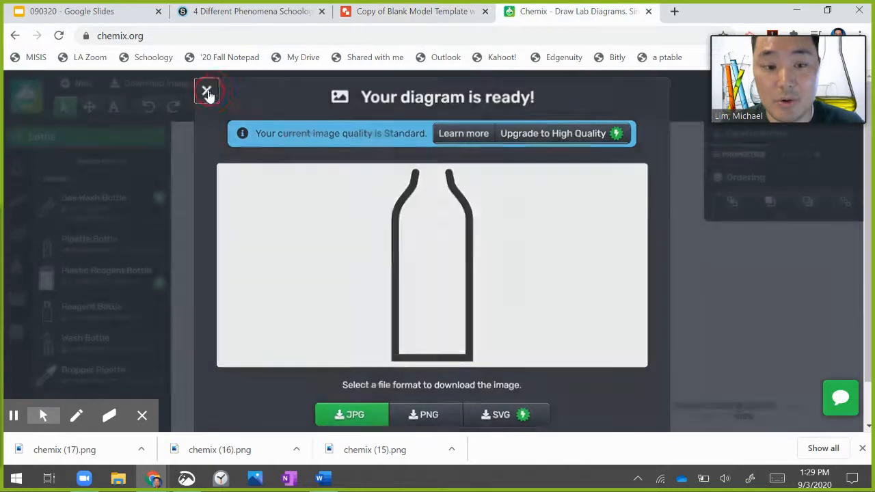
left_click(205, 90)
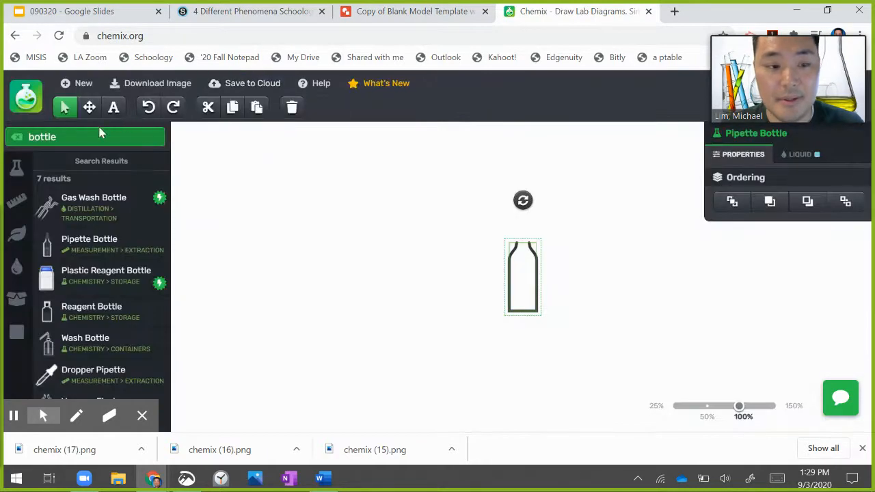
double_click(65, 137)
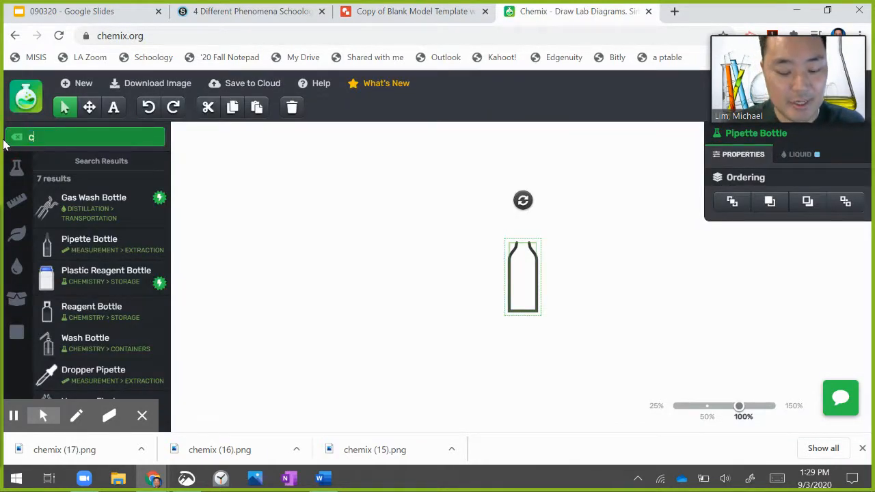
type("cup")
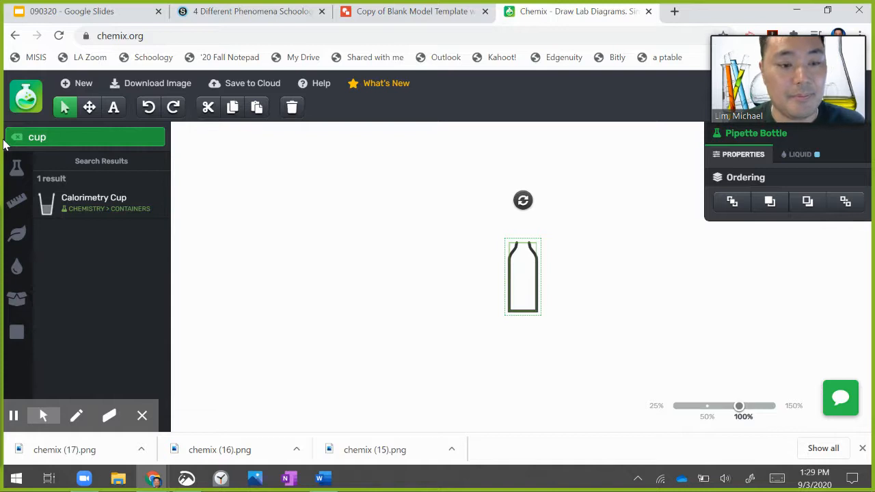
left_click(77, 204)
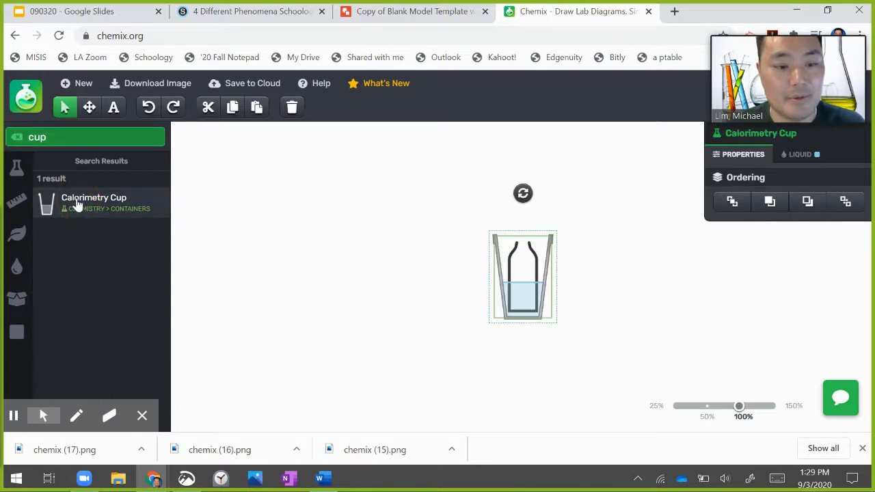
left_click_drag(503, 304, 429, 321)
left_click(515, 298)
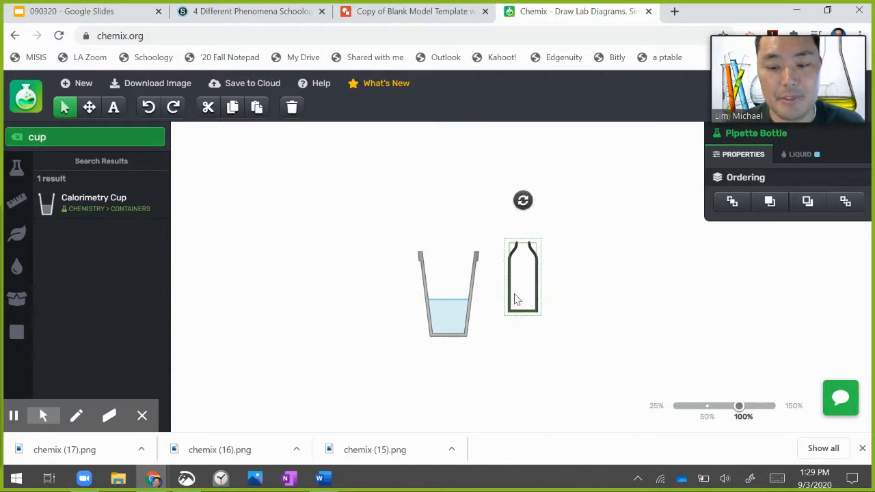
key("Delete")
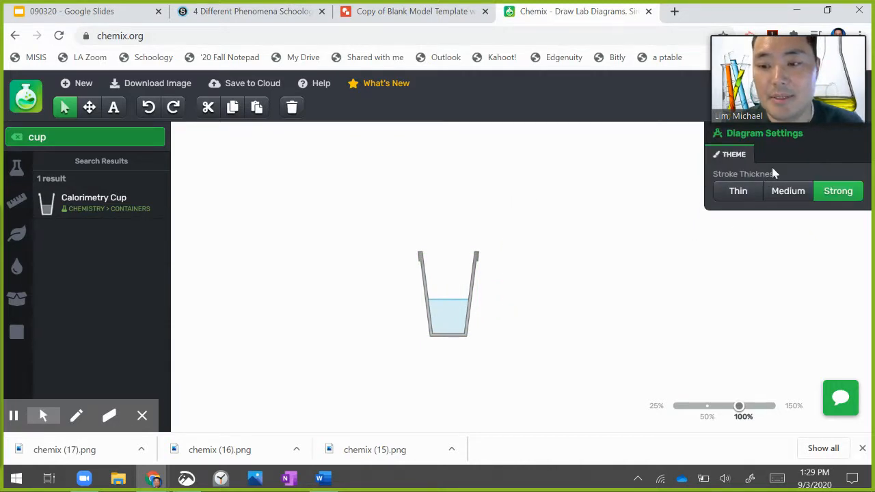
Set the calorimetry cup's liquid amount to 100% and download the diagram as a PNG.
left_click(440, 280)
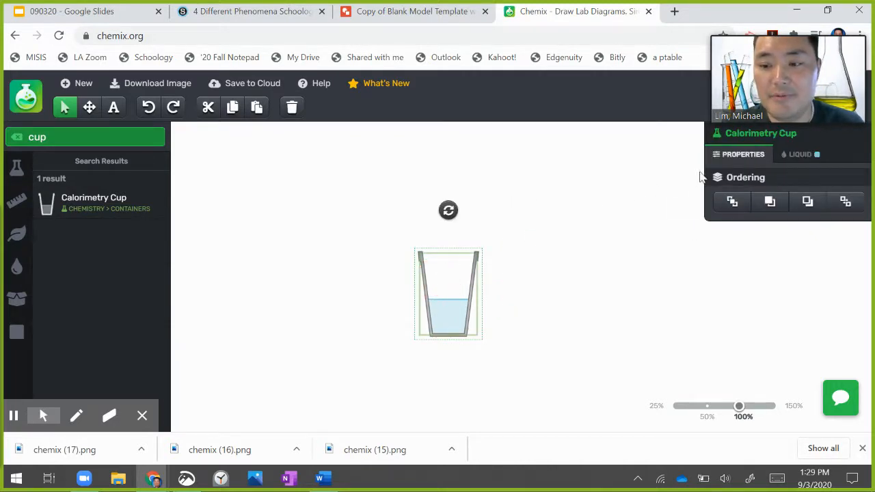
left_click(796, 163)
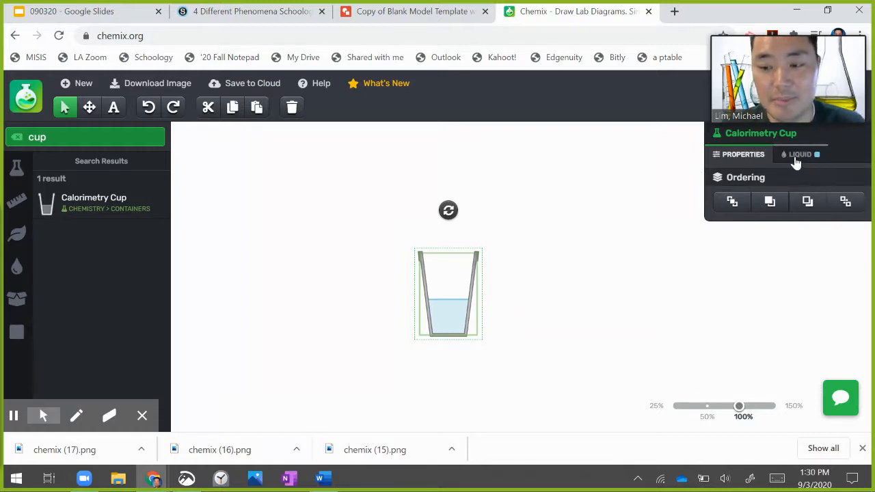
left_click(798, 156)
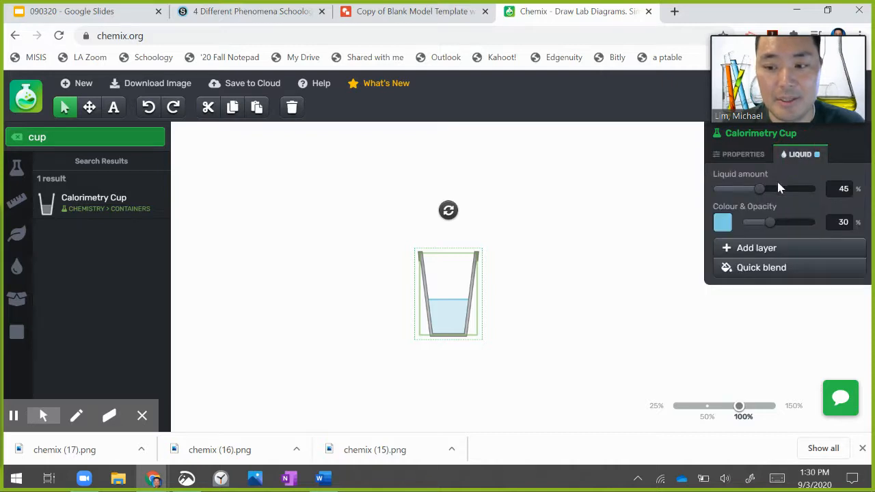
left_click_drag(767, 191, 823, 192)
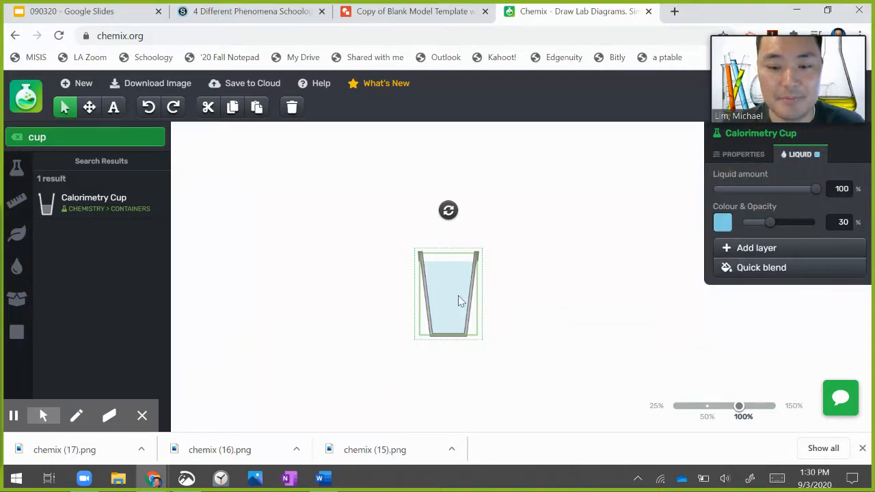
left_click(174, 86)
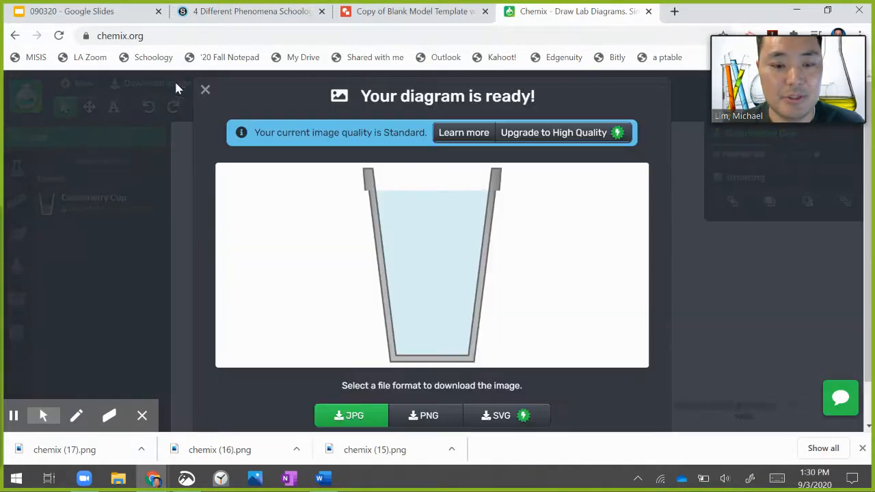
left_click(424, 417)
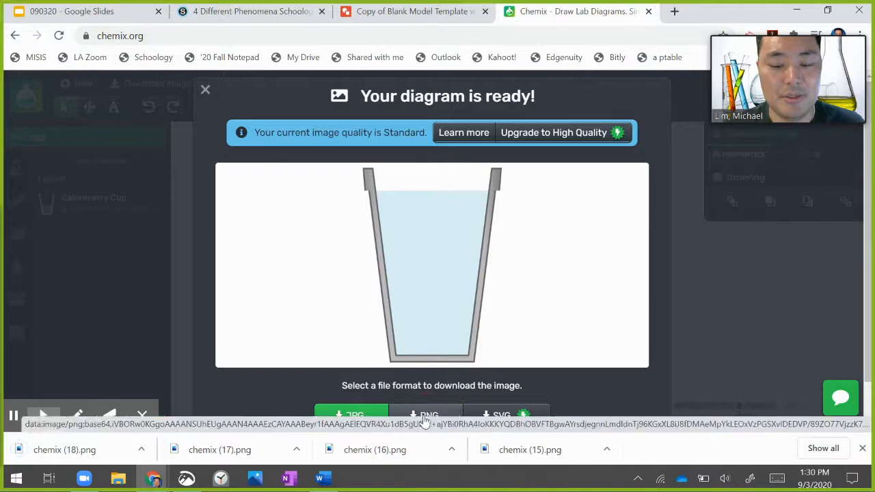
Switch to the Google Drawings model and insert the image chemix (18) from the Downloads folder.
left_click(399, 19)
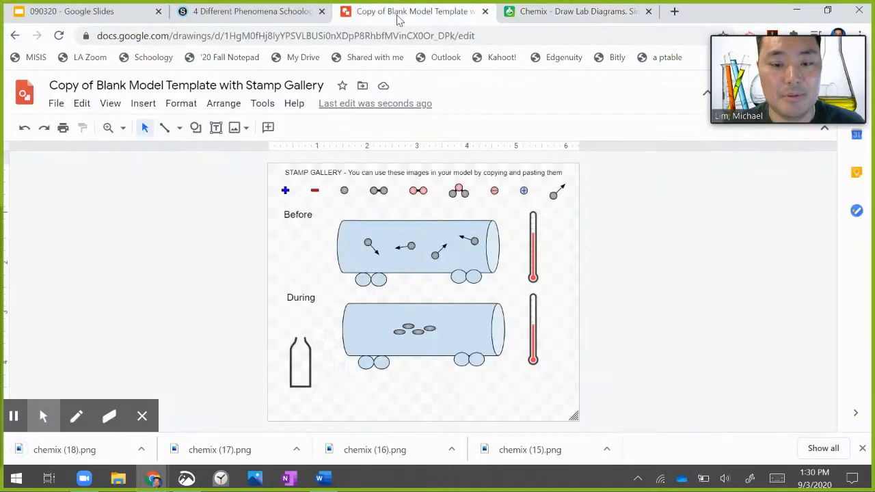
left_click(147, 106)
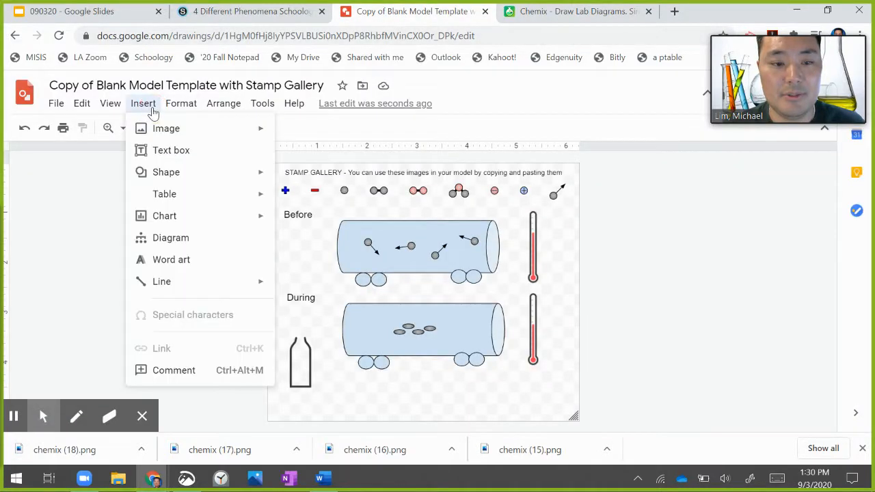
mouse_move(156, 131)
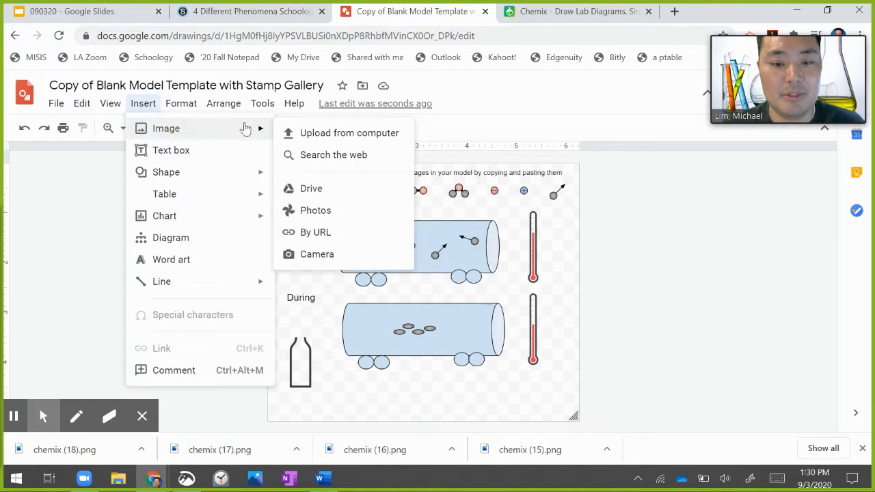
left_click(317, 135)
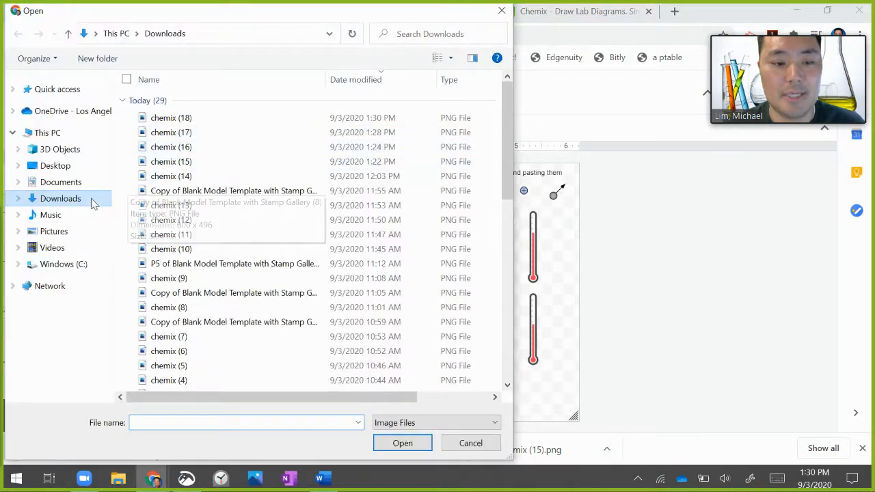
left_click(167, 117)
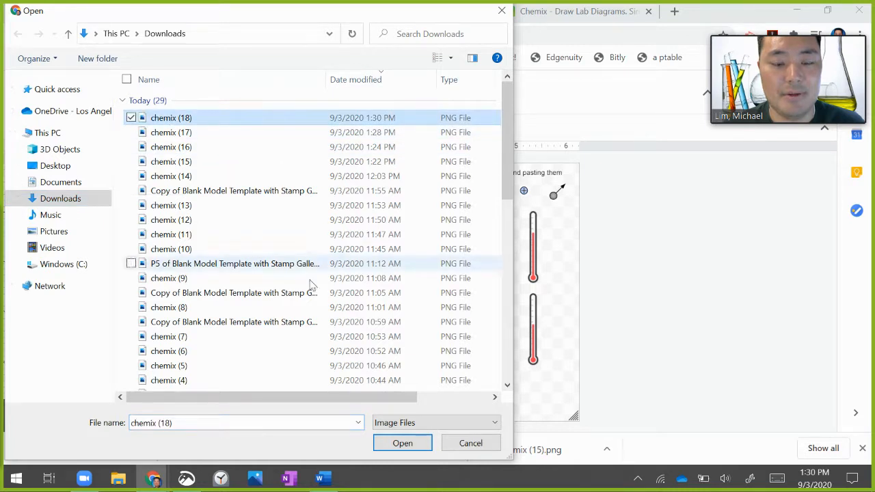
left_click(401, 444)
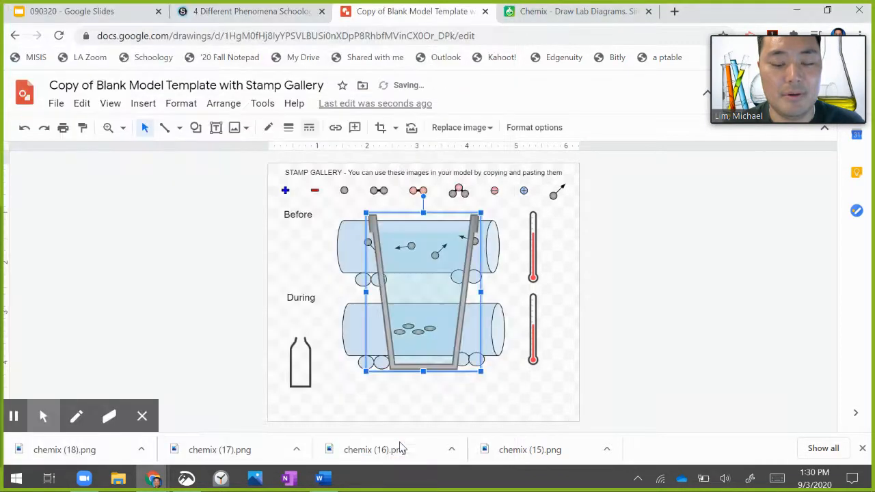
Shrink the cup image and park it outside the page's left edge, with the bottle enlarged to a similar height beside it.
left_click_drag(366, 212, 425, 295)
left_click_drag(463, 335, 177, 258)
left_click_drag(197, 292, 211, 308)
left_click(298, 365)
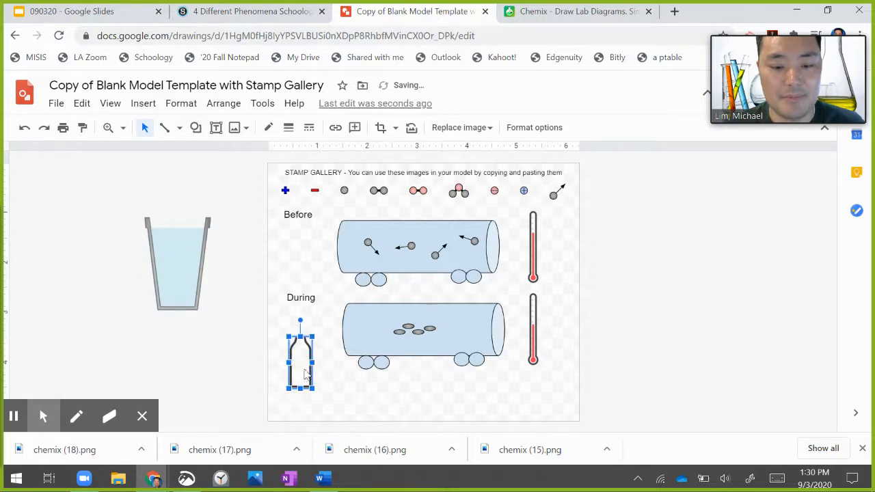
left_click_drag(297, 348, 89, 236)
left_click_drag(108, 278, 126, 316)
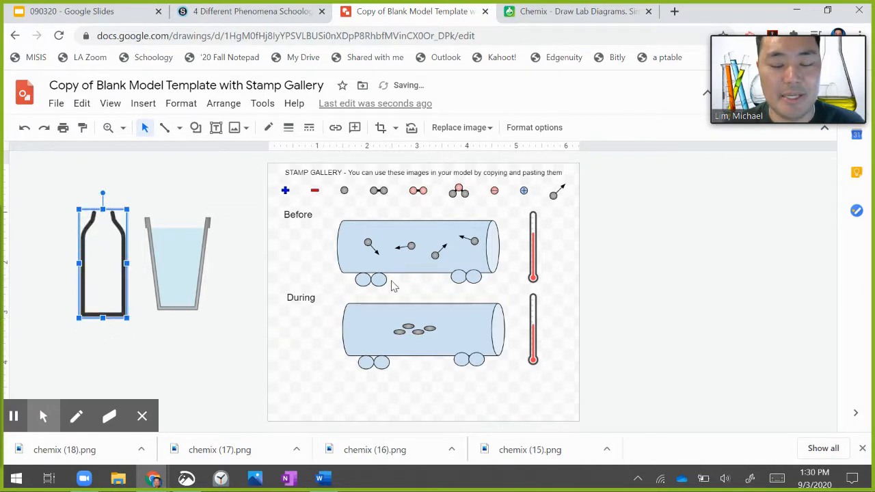
left_click(196, 129)
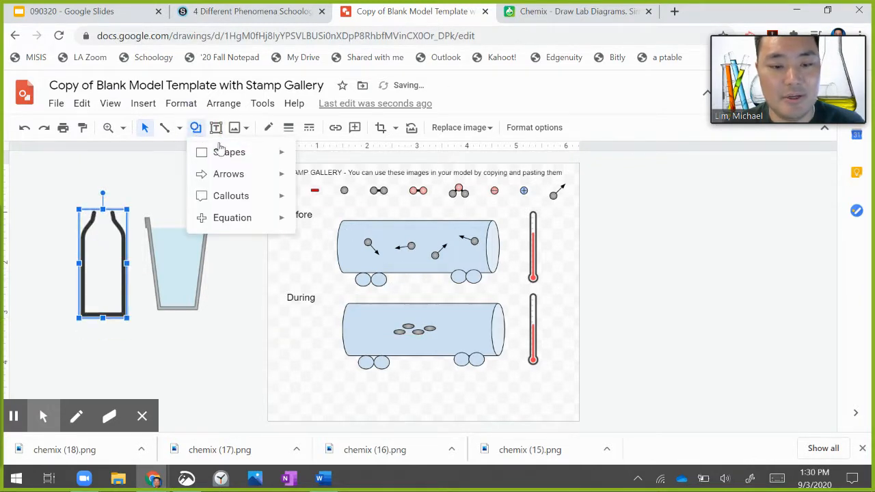
mouse_move(276, 153)
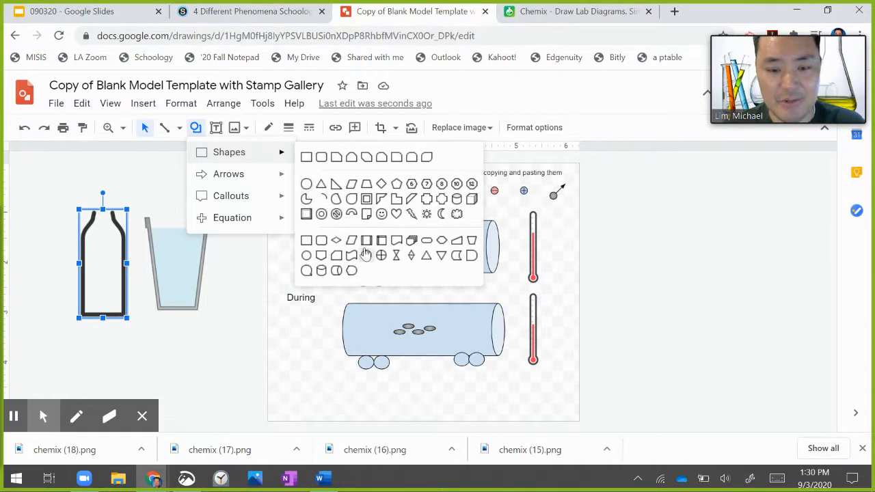
left_click(195, 127)
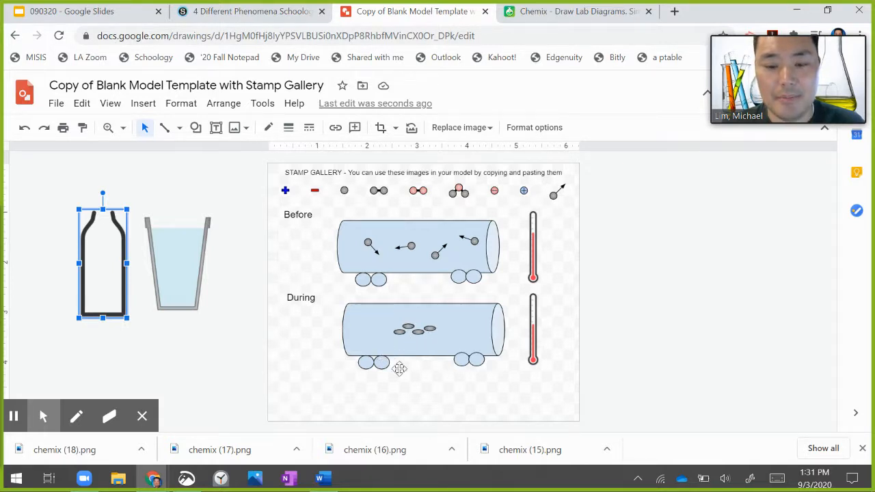
Duplicate the whole During row with its label, tanker, particles and thermometer, and place the copy outside the page's right edge.
left_click_drag(552, 375, 279, 290)
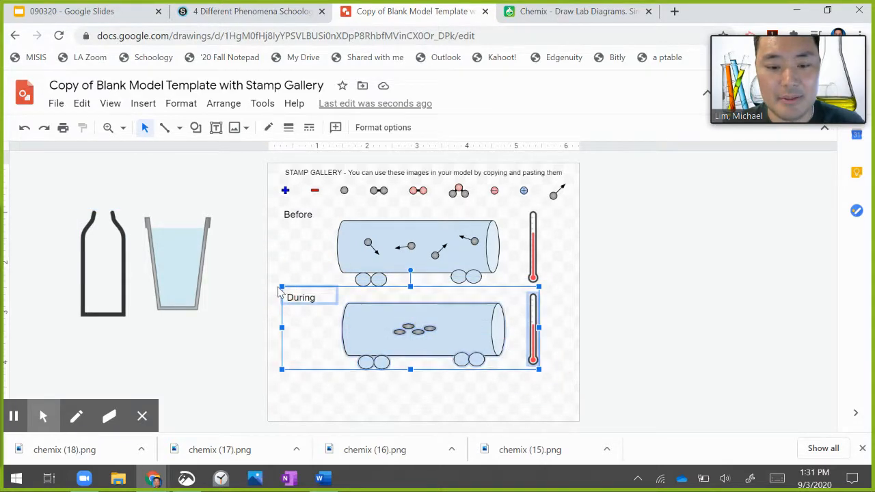
right_click(345, 315)
left_click(395, 148)
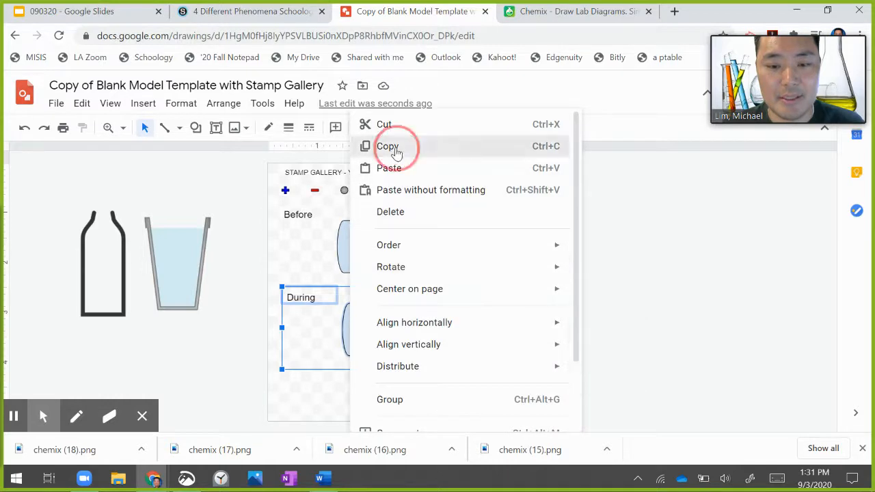
right_click(373, 311)
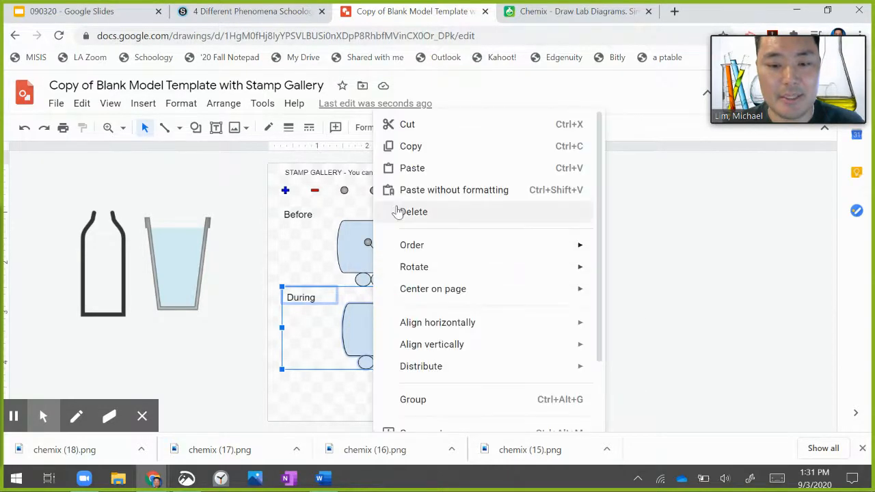
left_click(408, 168)
left_click_drag(372, 313, 670, 322)
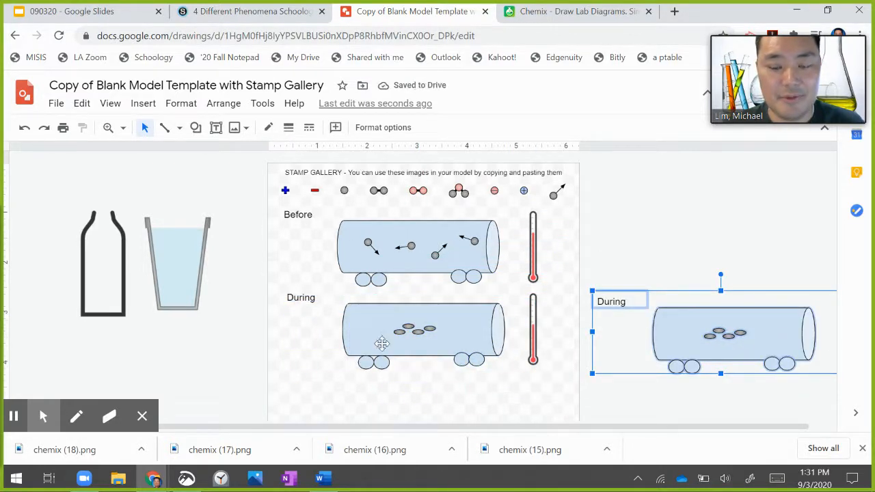
Scale the Before and During rows on the page down together and position them just below the stamp gallery.
left_click(290, 228)
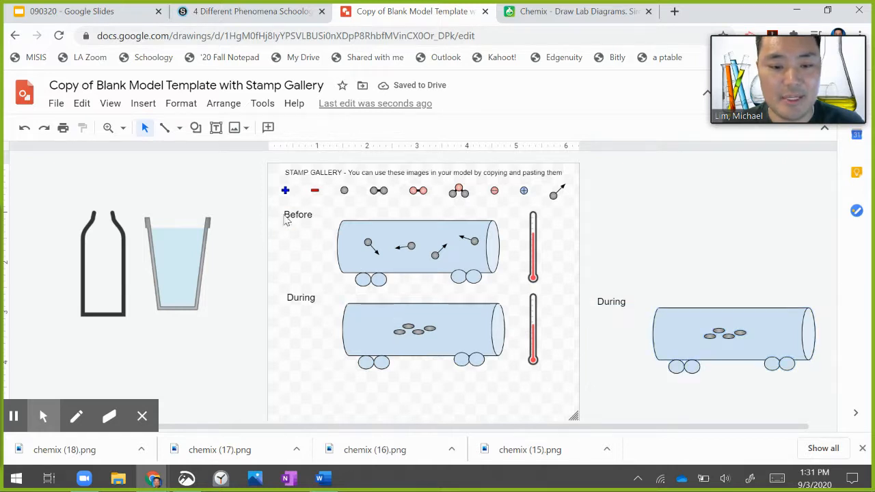
left_click_drag(280, 205, 335, 244)
key("ctrl+z")
left_click_drag(387, 292, 351, 254)
left_click_drag(462, 330, 476, 332)
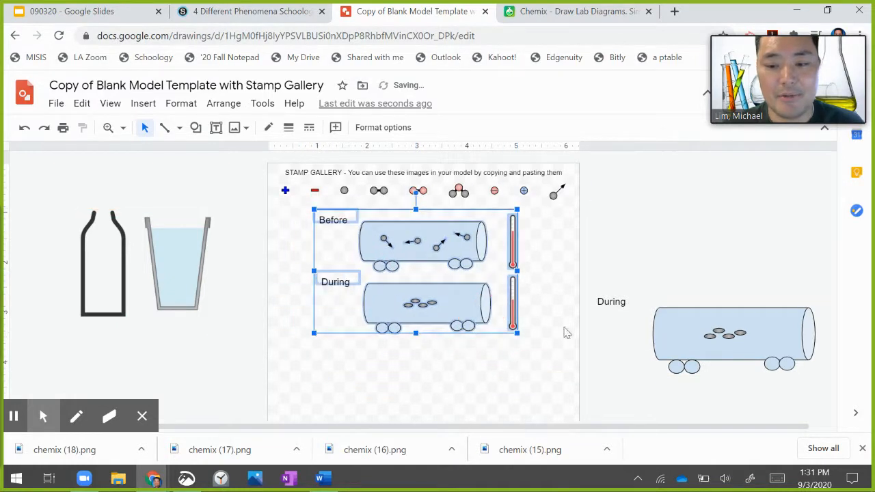
left_click(613, 247)
Close the downloads bar, shrink the duplicated During row and move it onto the page beneath the original During row.
left_click_drag(611, 421, 722, 421)
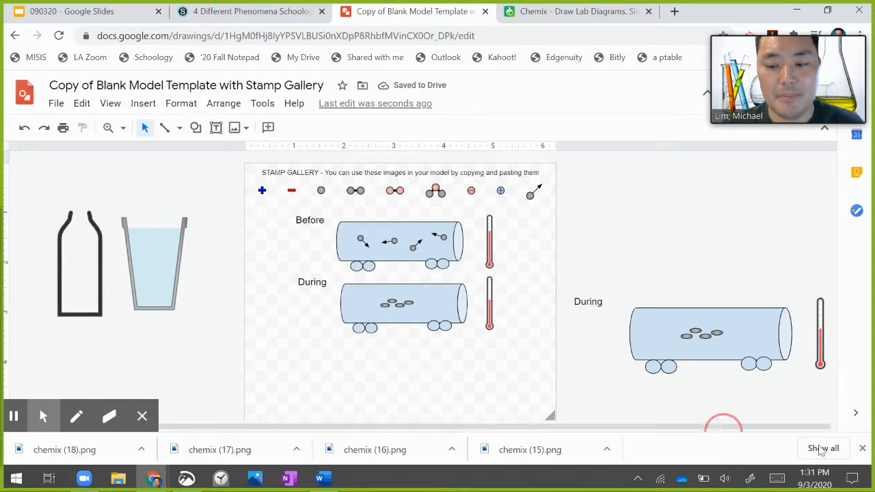
left_click(862, 449)
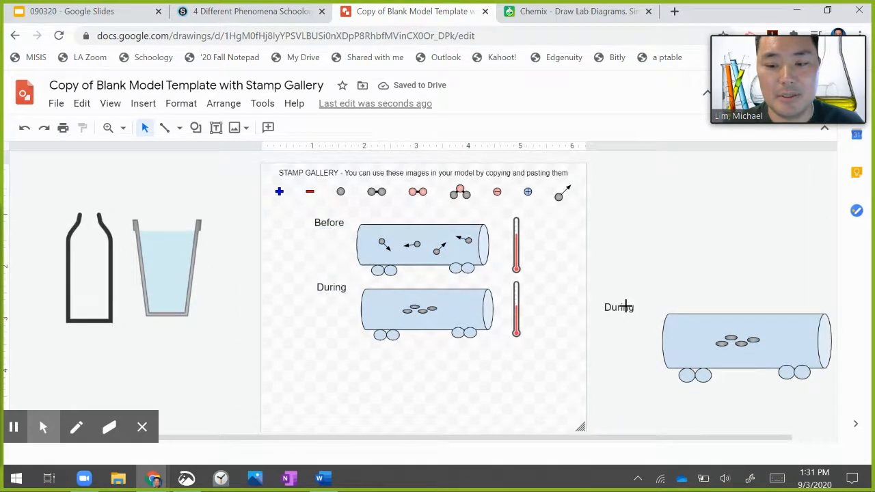
left_click_drag(716, 450, 835, 445)
mouse_move(548, 301)
left_mouse_down()
mouse_move(835, 408)
mouse_move(828, 408)
left_mouse_up()
left_click_drag(535, 306, 582, 333)
left_click_drag(674, 372, 322, 404)
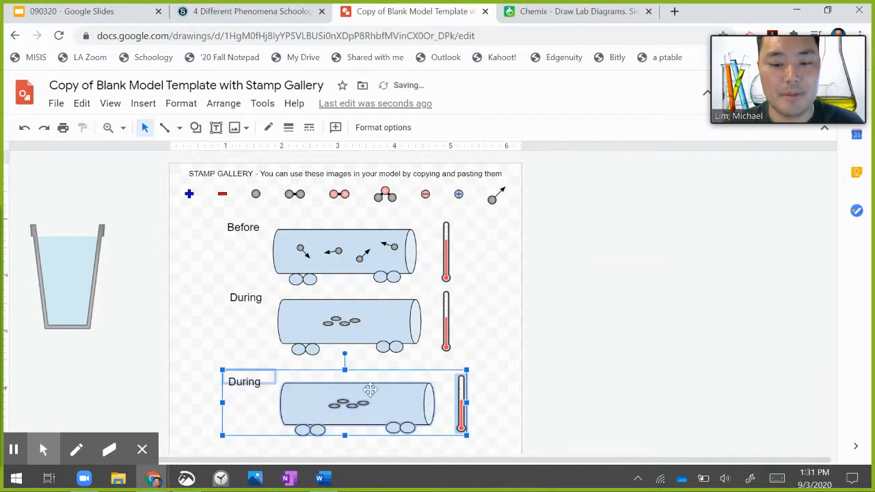
Nudge the duplicated During row slightly left to line up with the rows above, and try to widen the page.
left_click_drag(362, 399, 355, 398)
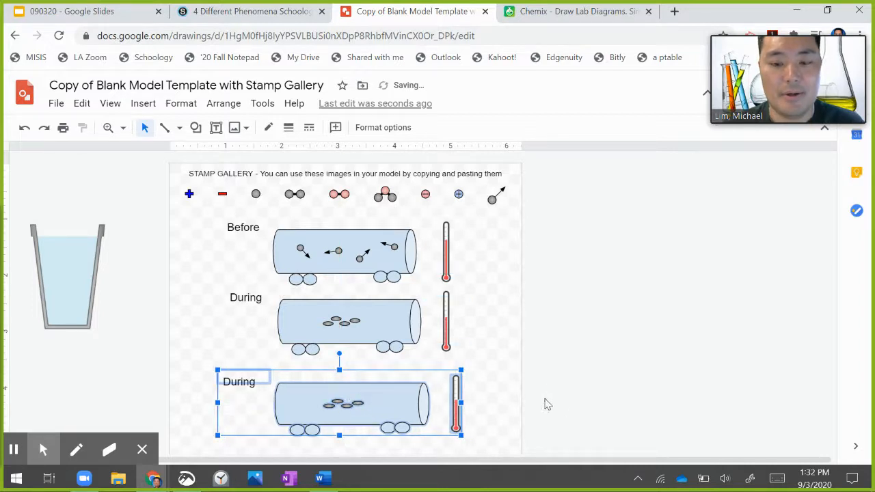
left_click(572, 399)
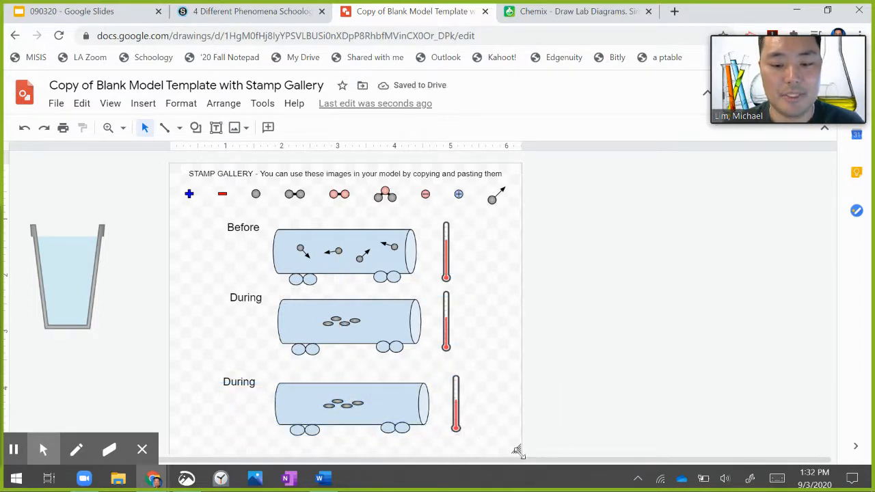
left_click_drag(517, 450, 740, 463)
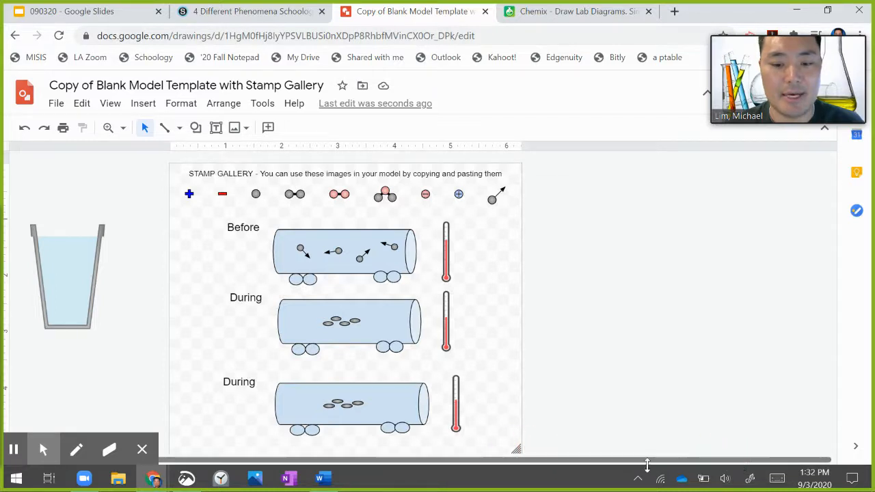
left_click_drag(517, 451, 555, 429)
Move the cup and bottle images from outside the page onto its left side, with the bottle below the cup.
left_click(151, 327)
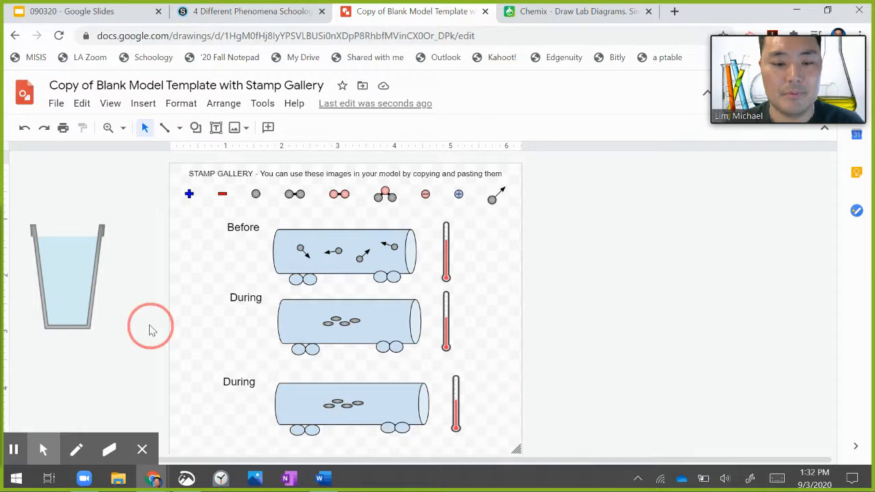
mouse_move(221, 460)
left_mouse_down()
mouse_move(178, 460)
mouse_move(94, 416)
left_mouse_up()
left_click(139, 288)
left_click_drag(139, 288, 277, 287)
left_click(55, 289)
left_click_drag(84, 294, 318, 391)
Widen the page to about 8 inches and move the cup and bottle to its right edge, cup above bottle.
left_click_drag(599, 451, 672, 454)
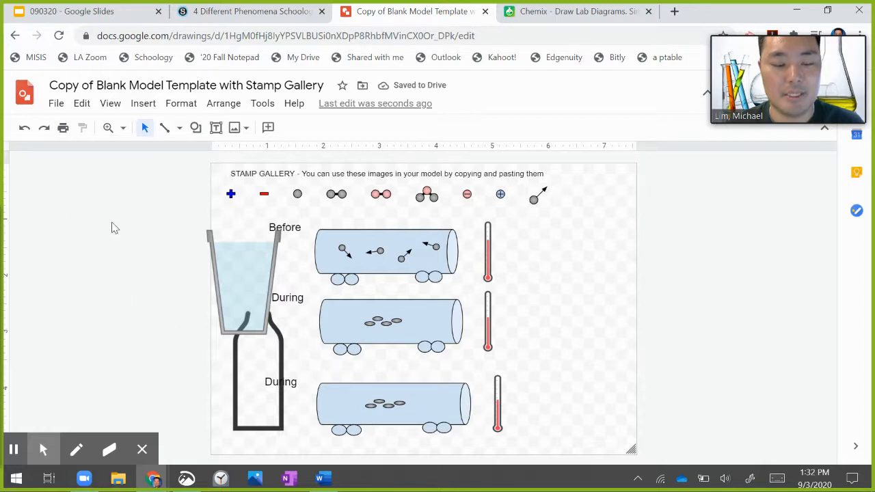
left_click_drag(633, 449, 664, 451)
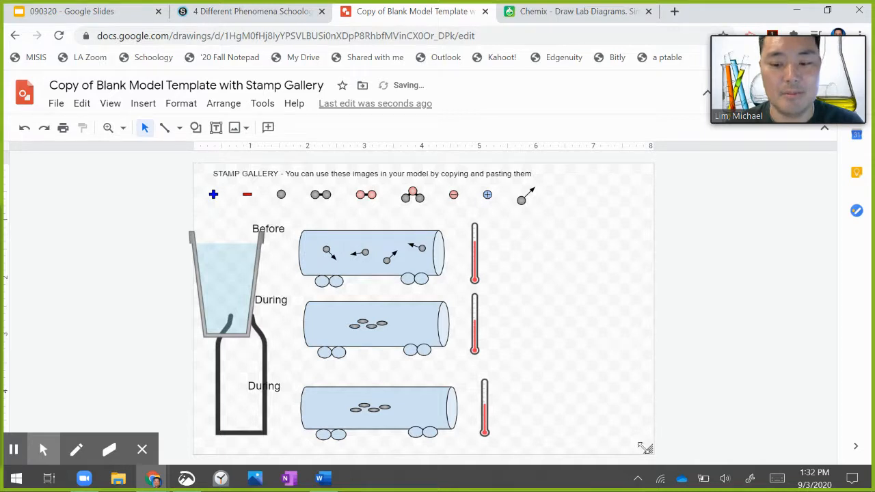
left_click(200, 260)
left_click_drag(201, 265, 613, 204)
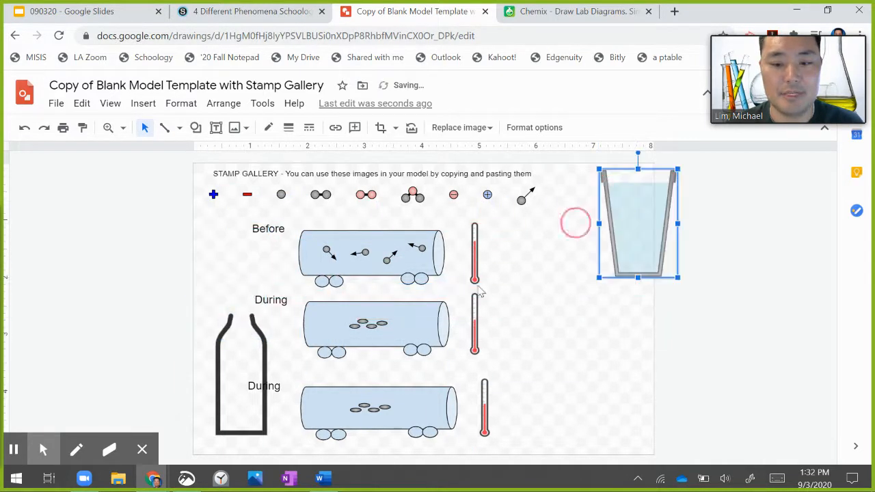
left_click(225, 404)
left_click_drag(214, 339, 619, 315)
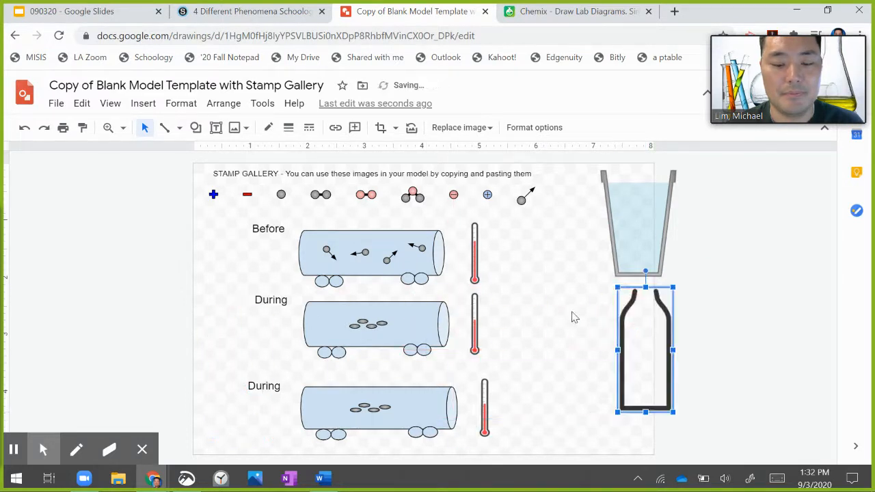
Change the lowest row's label to "After" and delete that row's thermometer.
left_click(261, 388)
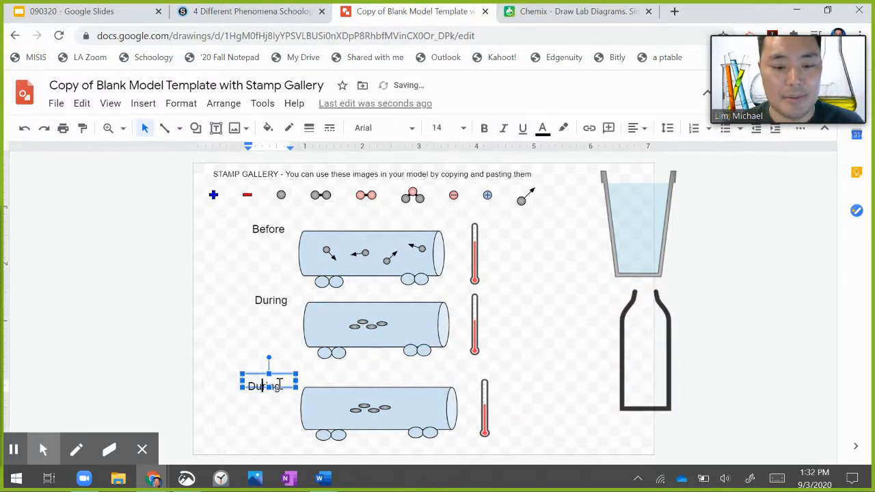
left_click_drag(280, 385, 232, 388)
type("AFt")
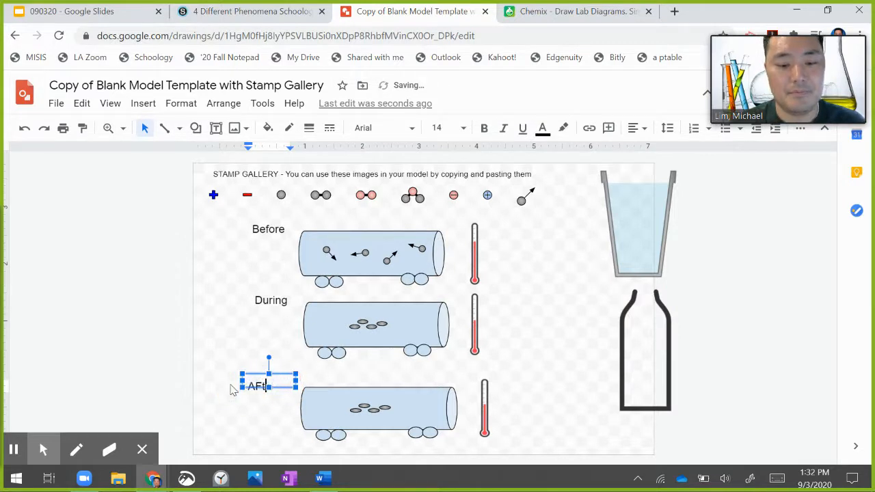
key("BackSpace")
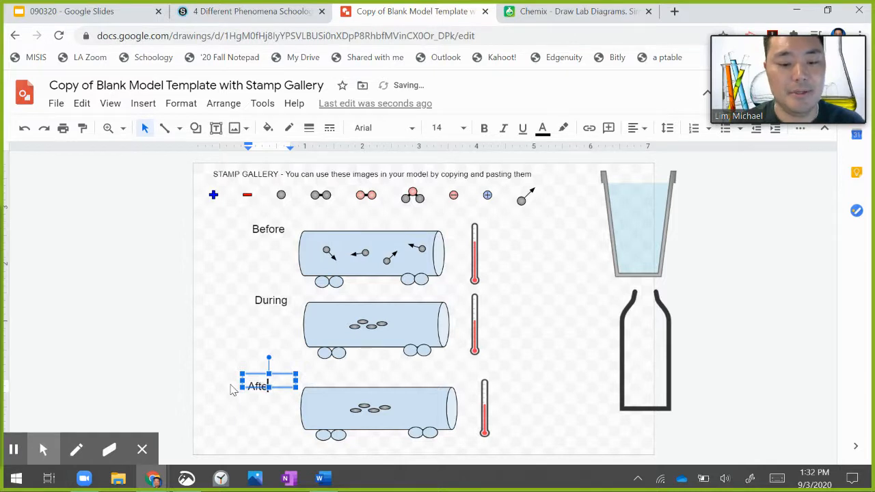
left_click(225, 358)
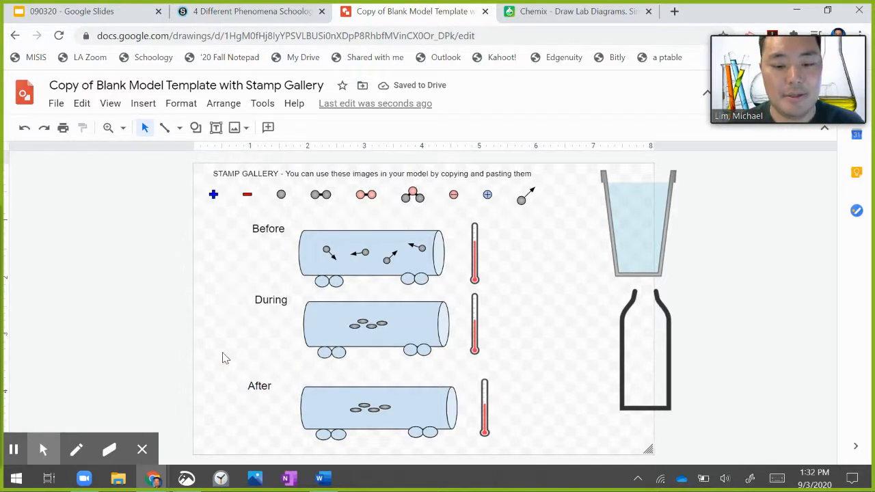
left_click(481, 404)
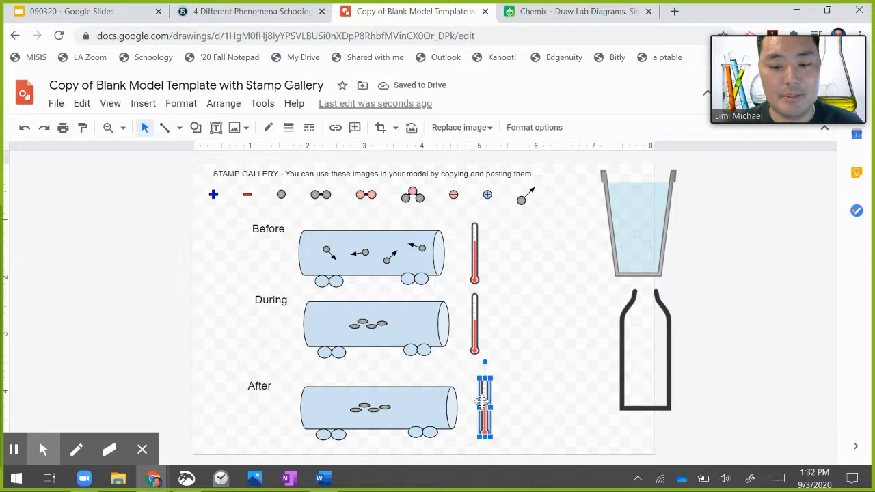
key("Delete")
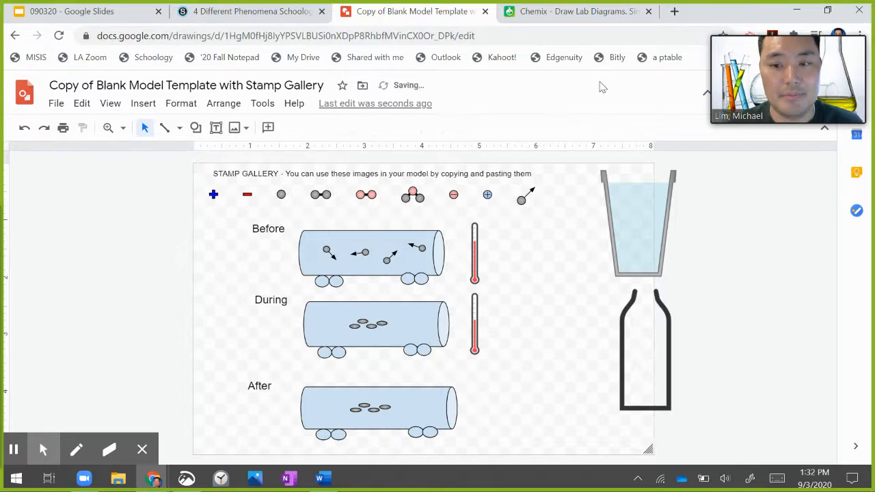
Switch to Chemix, dismiss the finished diagram download and delete the calorimetry cup from the canvas.
left_click(586, 14)
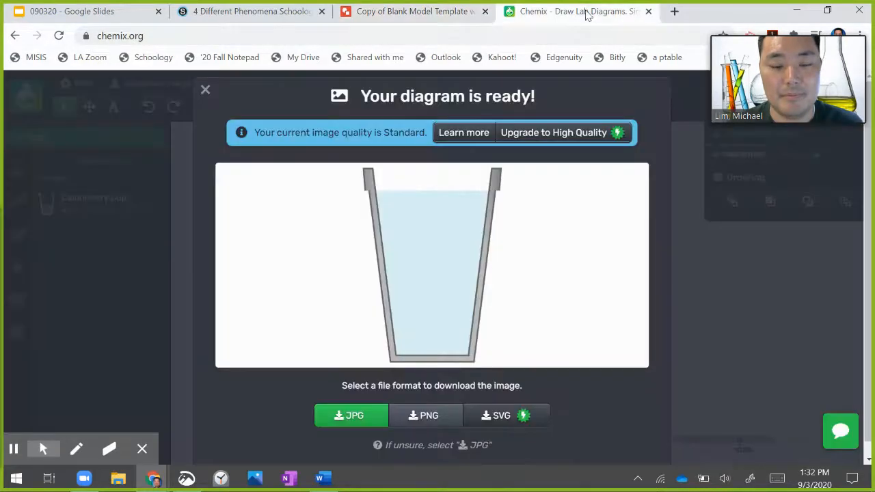
left_click(206, 91)
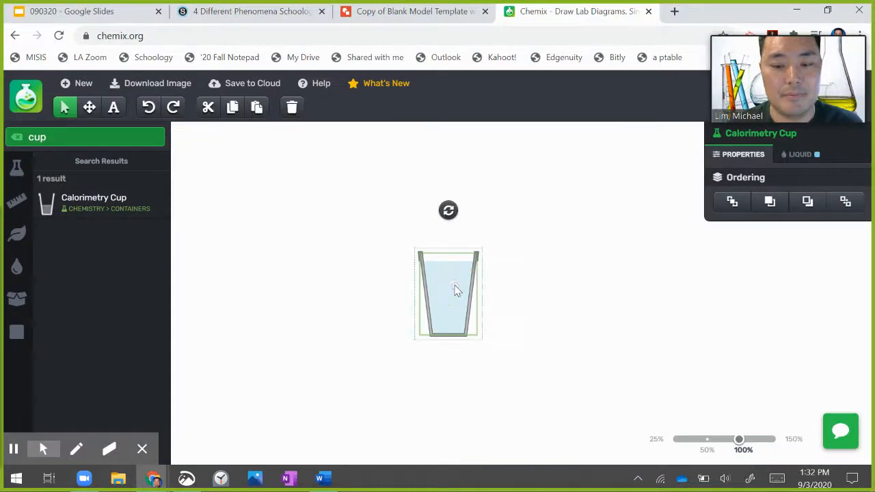
key("Delete")
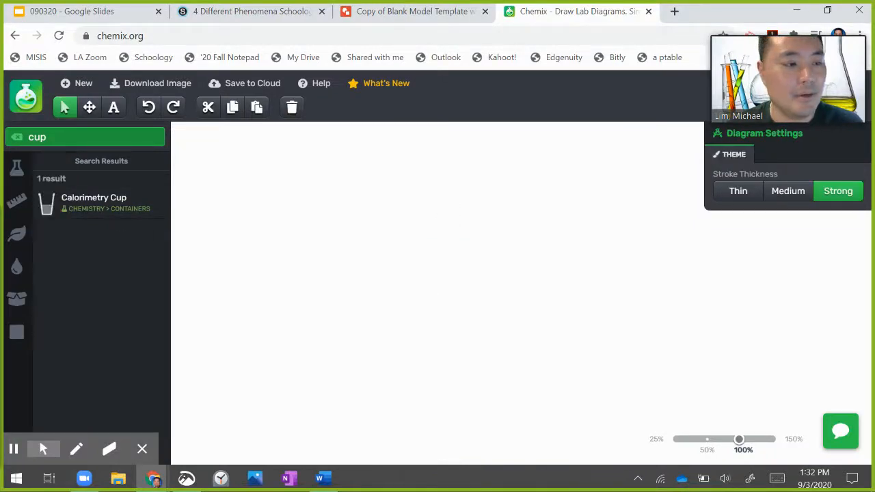
Search for "thermometer", add the standard Thermometer to the canvas and download the diagram as a PNG.
left_click_drag(55, 137, 2, 140)
type("thermometer")
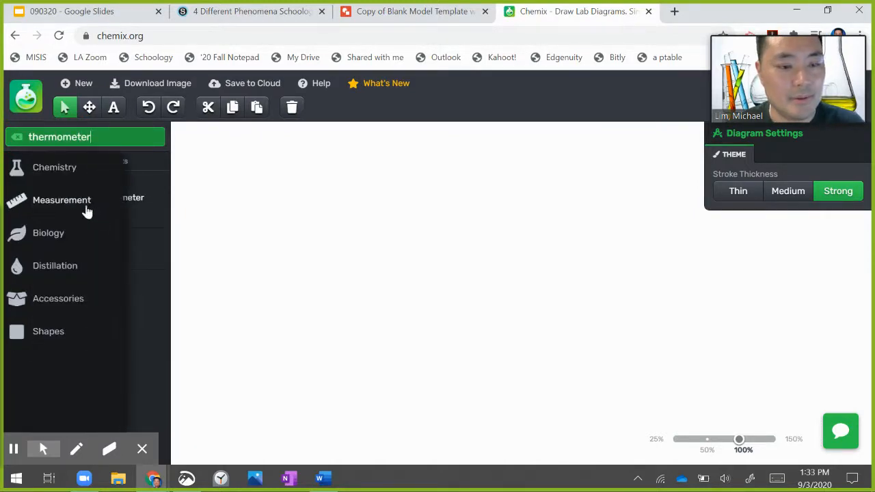
left_click(96, 247)
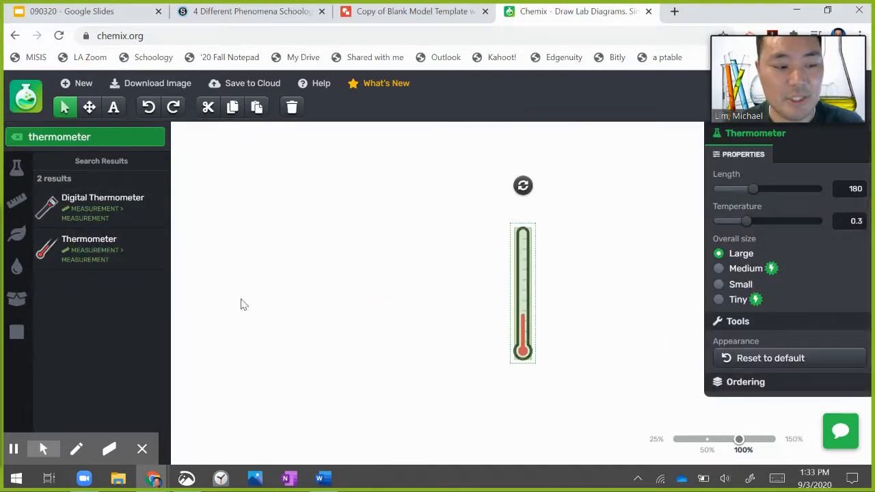
key("super")
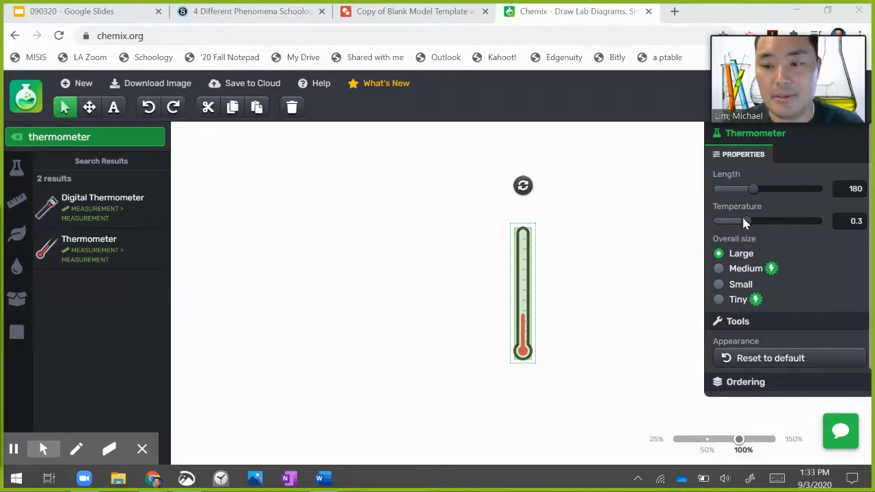
left_click(431, 282)
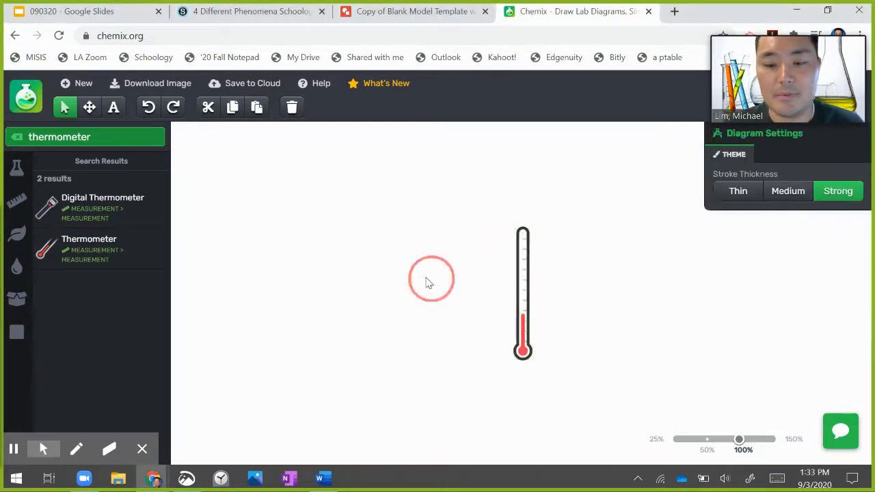
left_click(145, 82)
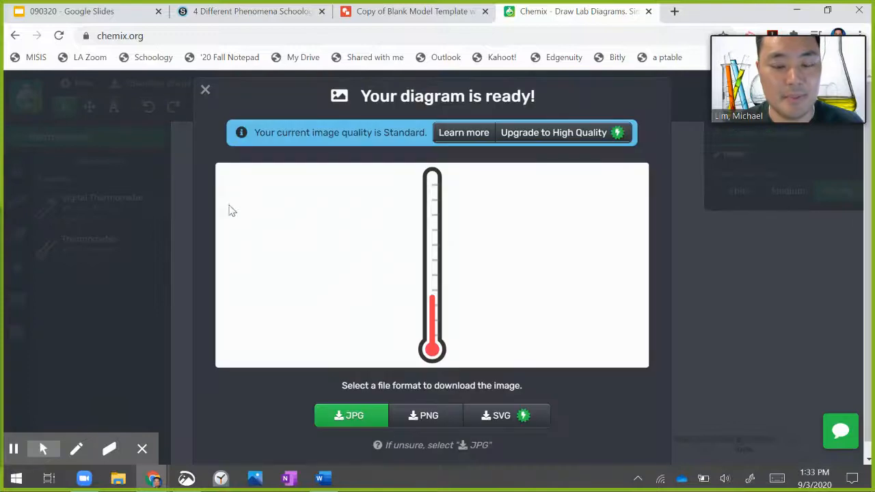
left_click(416, 419)
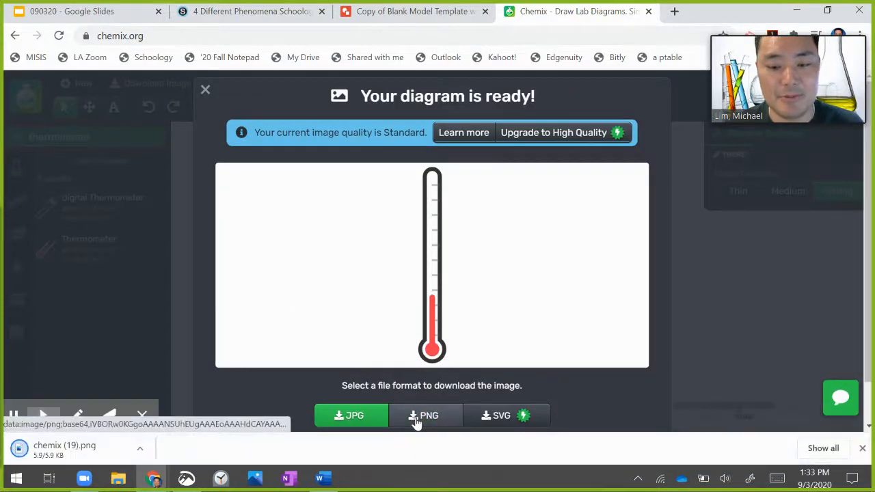
Return to the Google Drawings model, insert chemix (19) from the computer, scale it down and place it beside the After tanker.
left_click(377, 19)
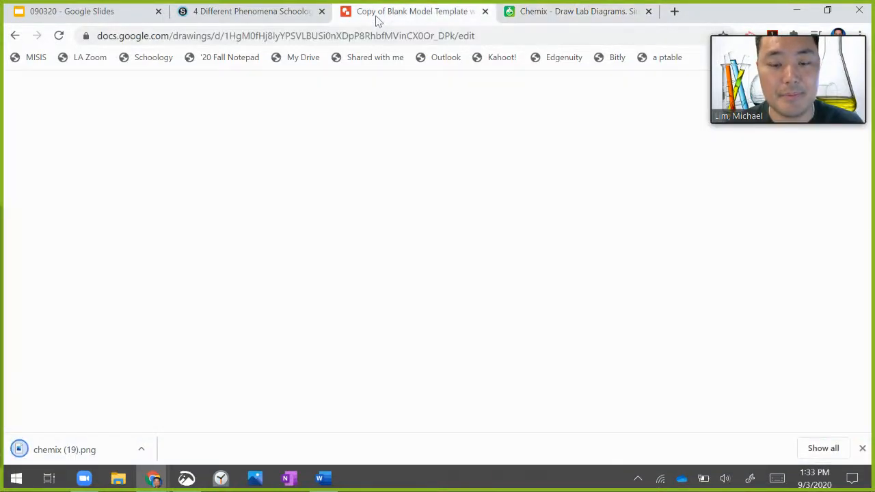
left_click(144, 105)
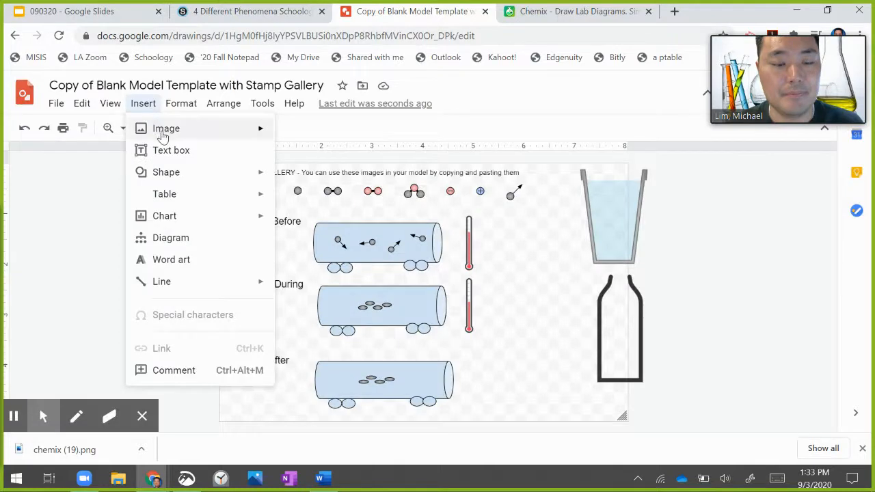
mouse_move(182, 132)
left_click(312, 133)
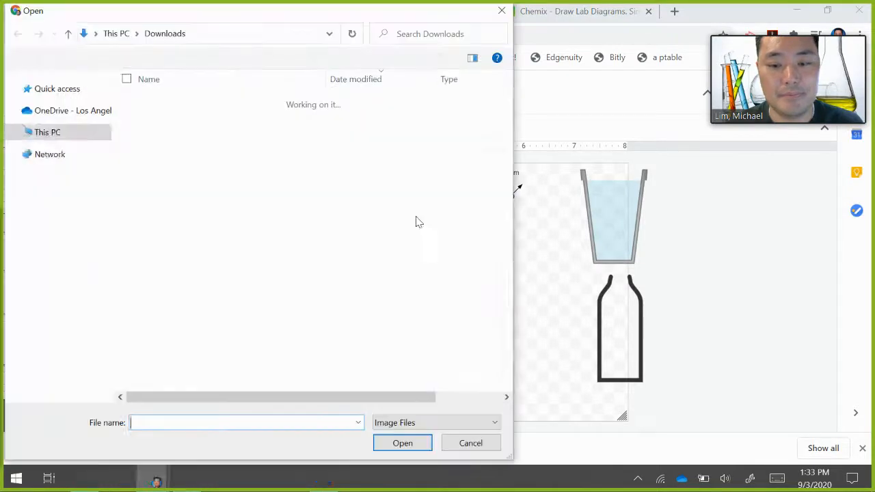
left_click(171, 118)
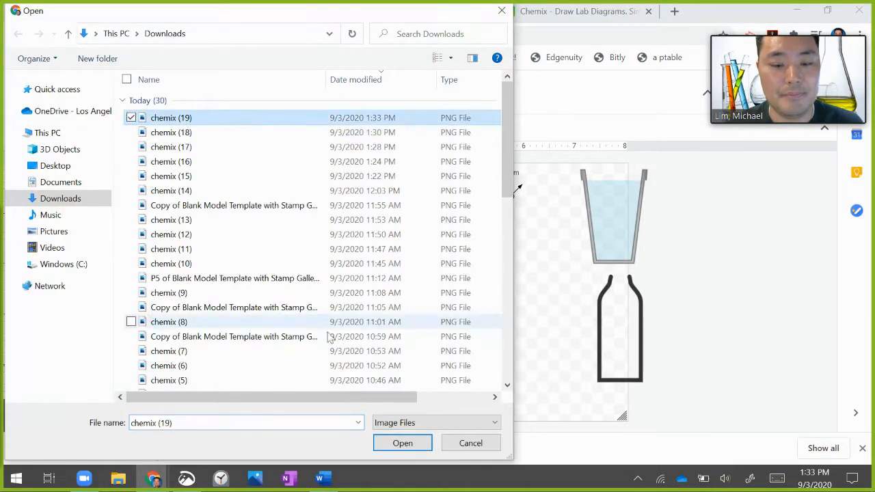
left_click(387, 444)
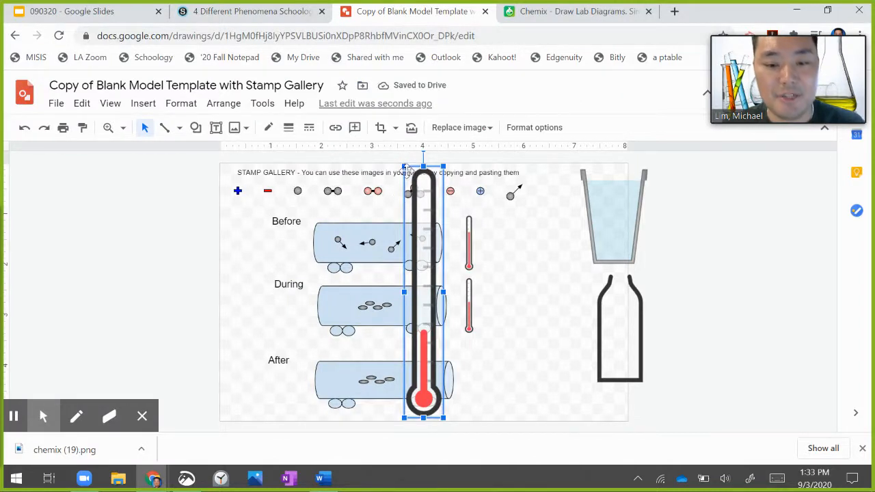
left_click_drag(403, 166, 429, 333)
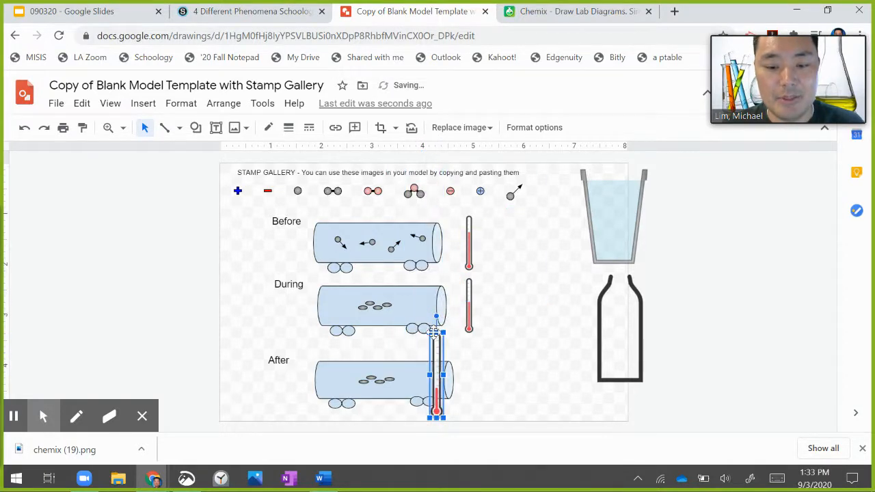
left_click_drag(433, 333, 469, 362)
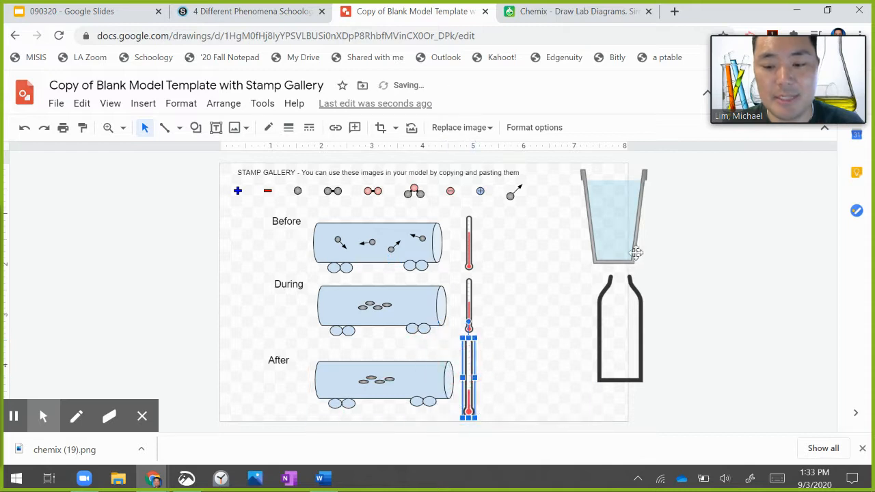
Delete the cup and bottle images at the page's right edge.
left_click(609, 237)
key("Delete")
left_click(629, 336)
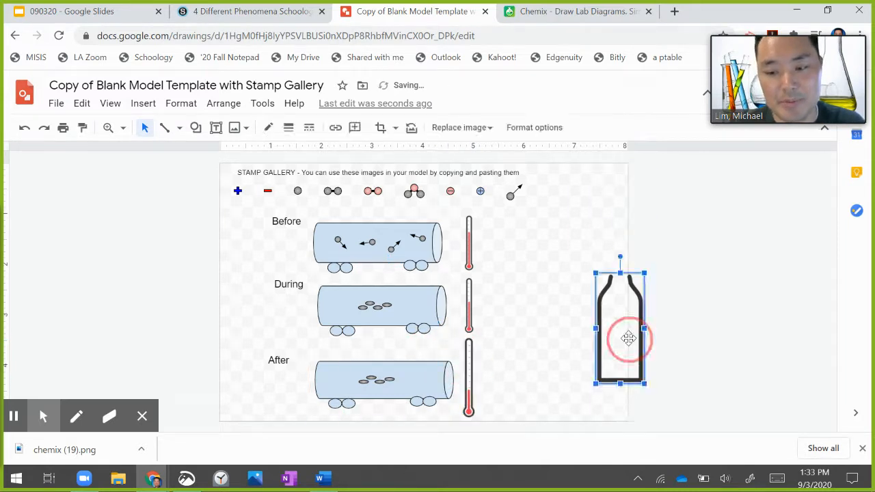
key("Delete")
Shrink the After row's thermometer to nearly the size of the two thermometers above it.
left_click(466, 367)
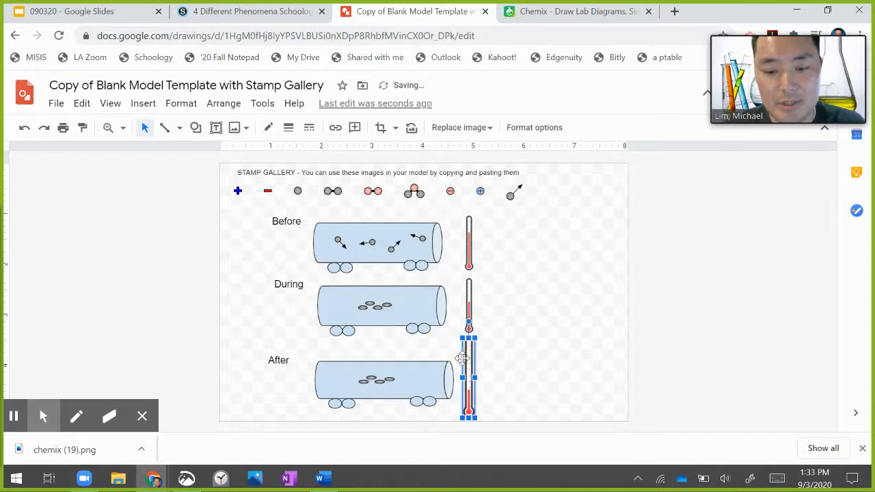
left_click_drag(462, 339, 463, 353)
left_click(499, 378)
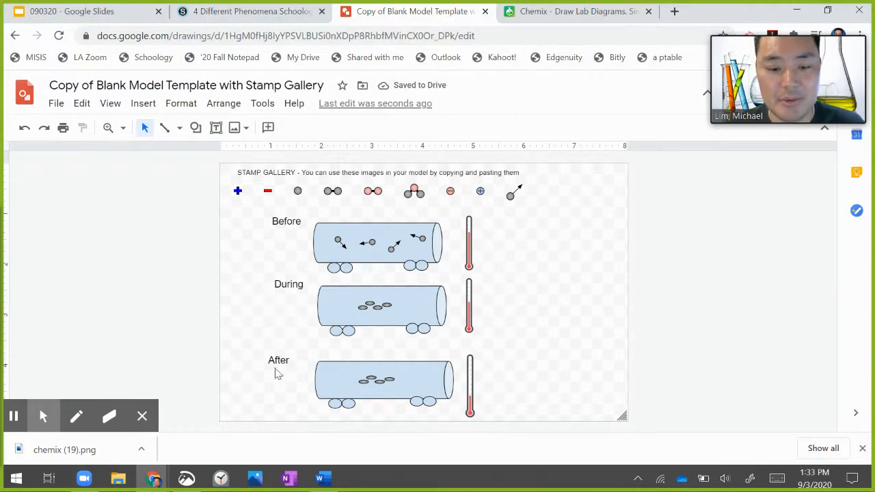
Flatten the After tanker to roughly half its height by lowering its upper edge towards the wheels.
left_click(386, 381)
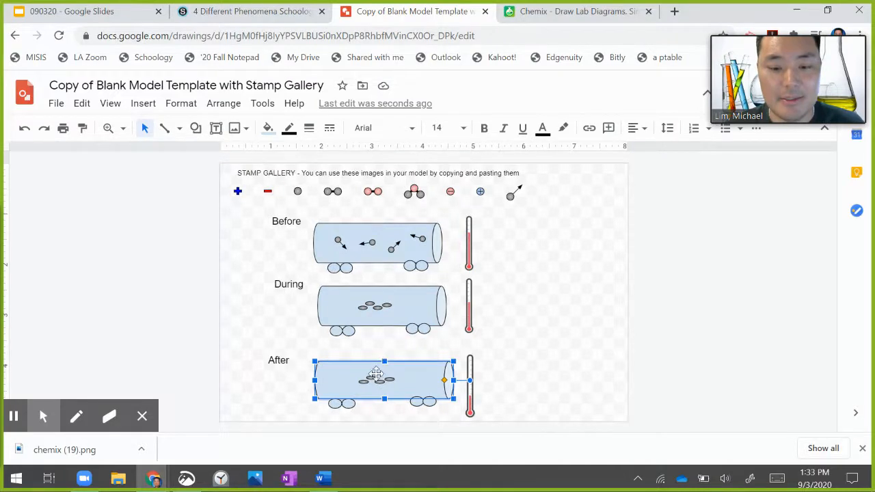
left_click_drag(384, 362, 386, 380)
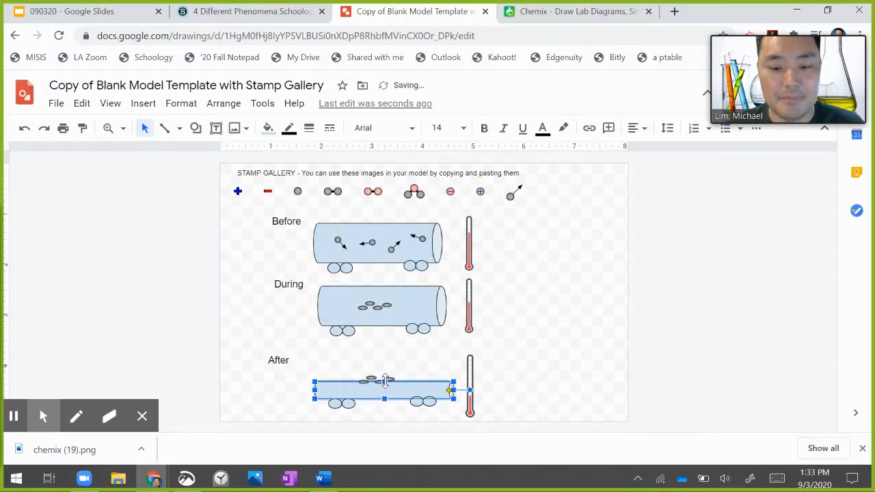
left_click(383, 368)
left_click(358, 369)
left_click(396, 386)
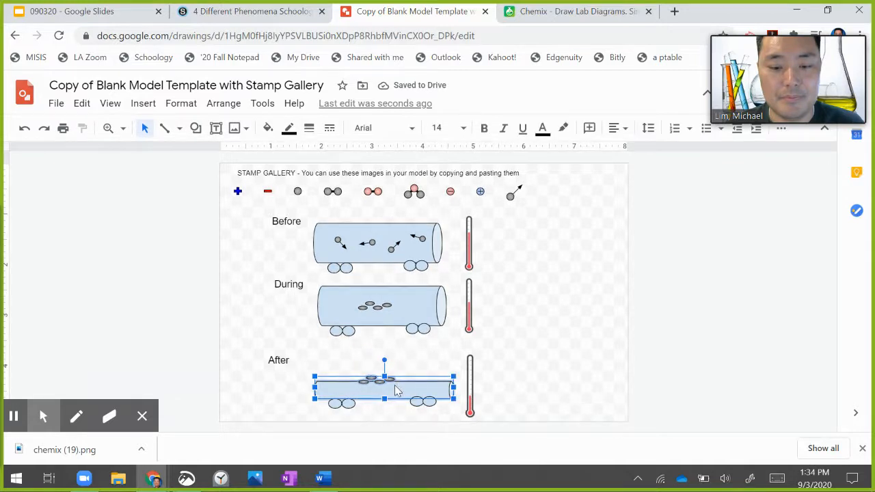
left_click(382, 389)
left_click(384, 360)
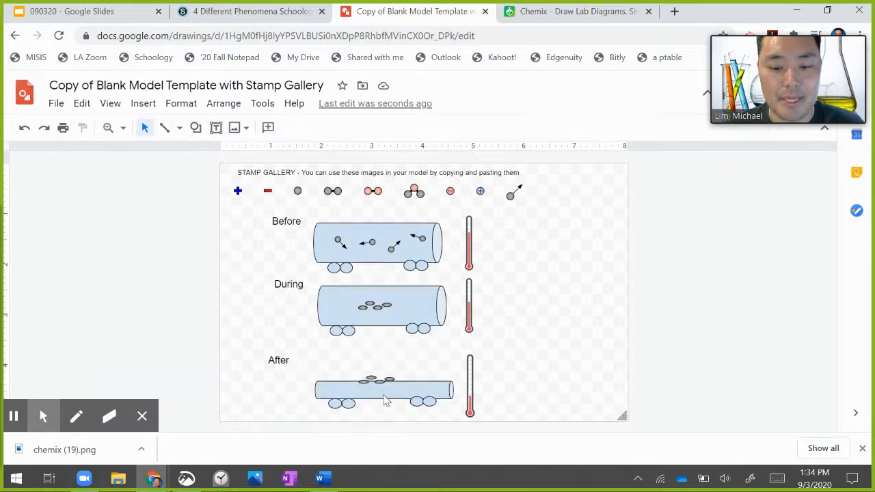
Move the flattened After tanker aside beneath its label and lower its particle group to between the wheels.
left_click(384, 395)
left_click_drag(384, 395, 245, 390)
left_click_drag(345, 370, 374, 395)
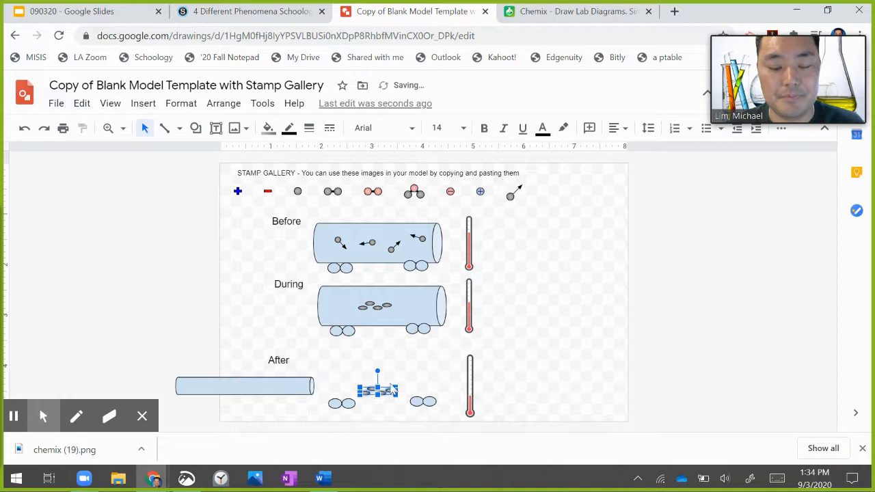
left_click(392, 397)
Resize the After row's rightmost particle to a small flat oval and place the raised middle particle at the group's left end.
left_click(391, 389)
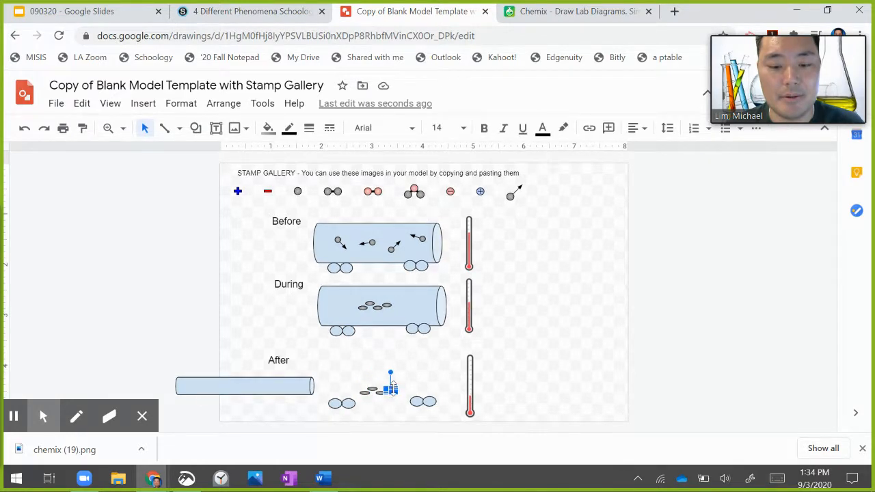
mouse_move(396, 392)
left_mouse_down()
mouse_move(411, 397)
mouse_move(399, 395)
left_mouse_up()
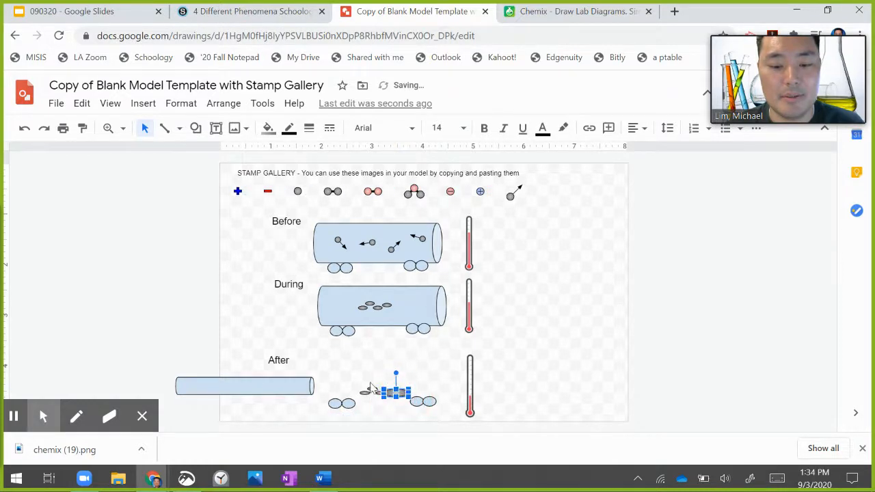
left_click(375, 391)
left_click(373, 391)
mouse_move(364, 383)
left_mouse_down()
mouse_move(356, 377)
mouse_move(349, 385)
left_mouse_up()
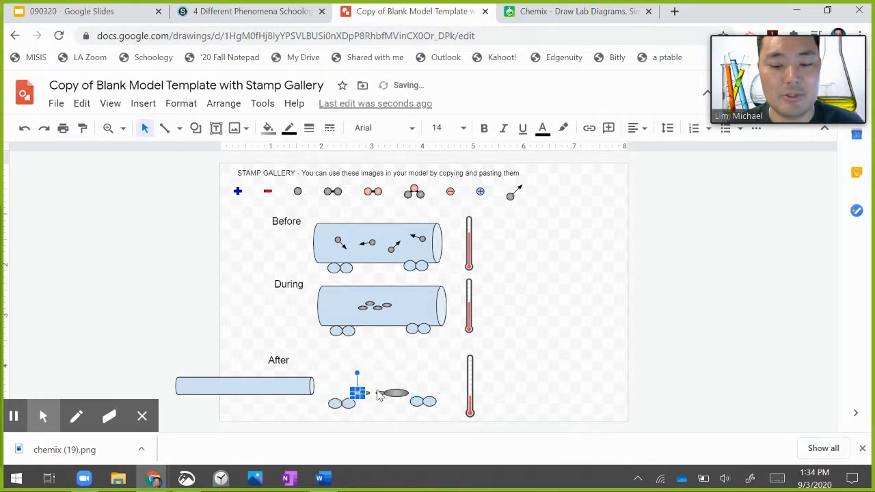
left_click(389, 392)
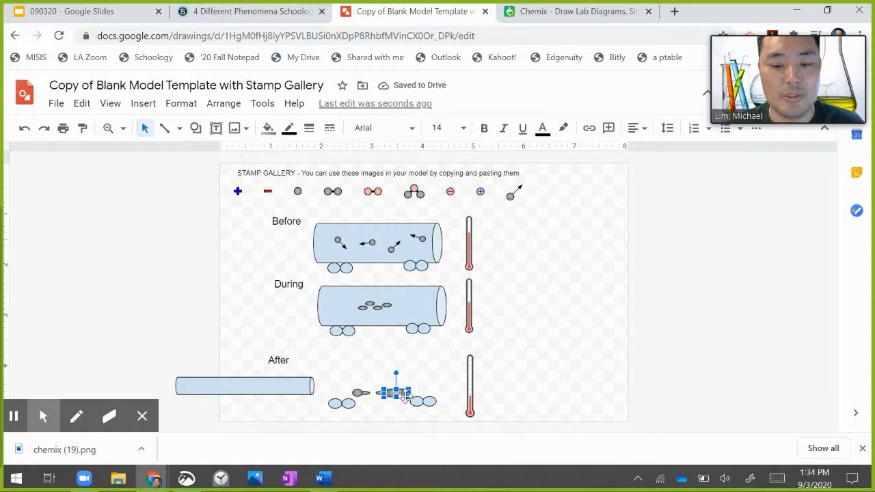
left_click_drag(400, 392, 396, 393)
left_click(402, 363)
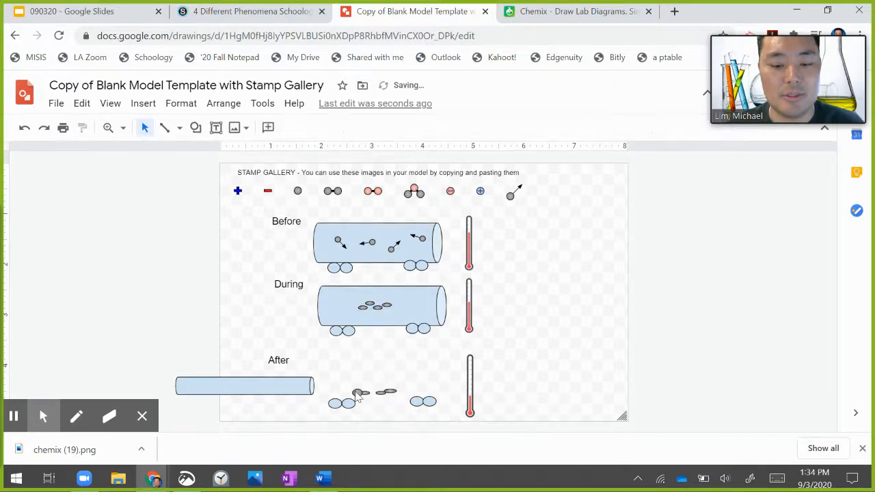
Resize the leftmost particle in the After row into a small, nearly round dot.
left_click(356, 393)
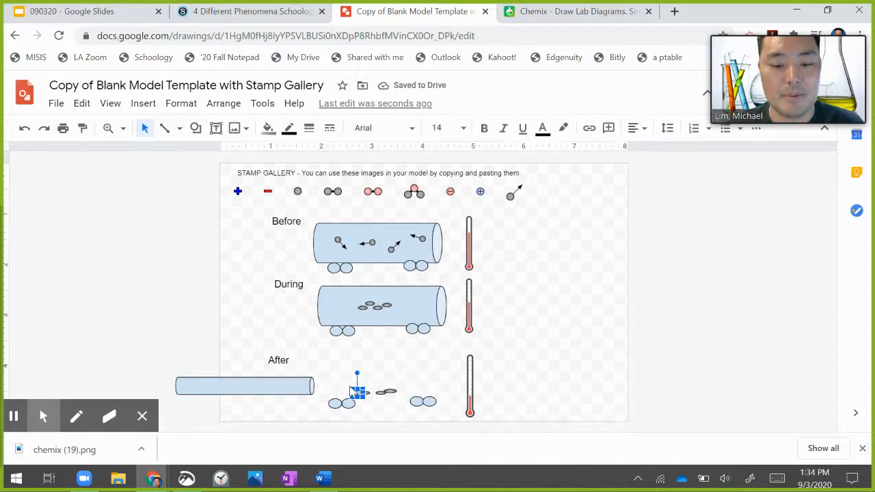
left_click_drag(353, 388, 361, 392)
left_click(366, 370)
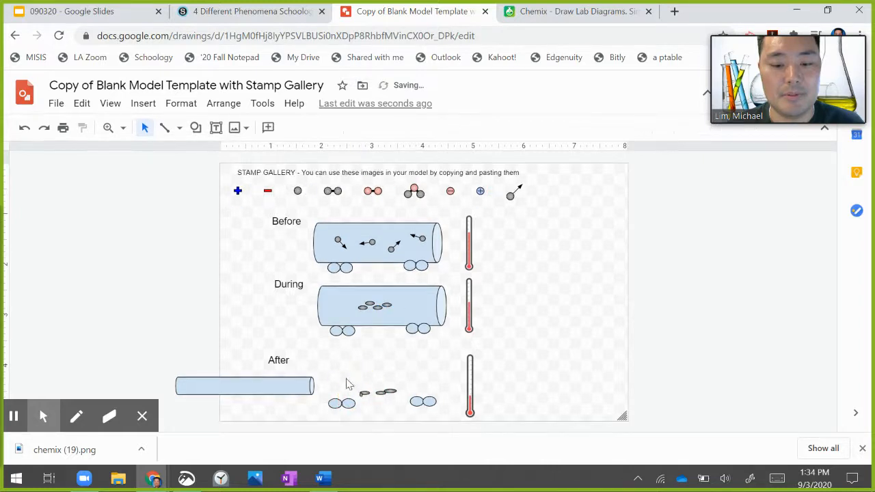
left_click(359, 394)
left_click_drag(364, 398, 360, 395)
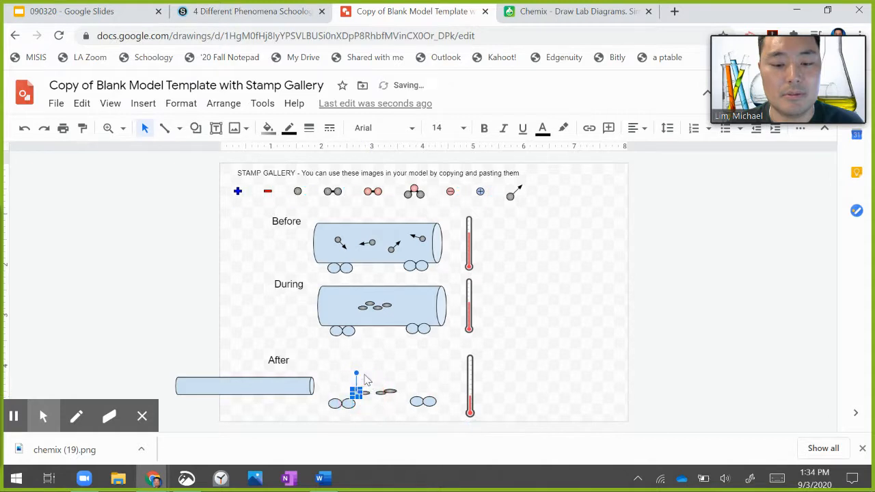
Move the flattened tanker back onto the After row's wheels and narrow the page to about 6 inches wide.
left_click(368, 375)
left_click(287, 388)
left_click_drag(281, 389, 414, 388)
left_click(393, 359)
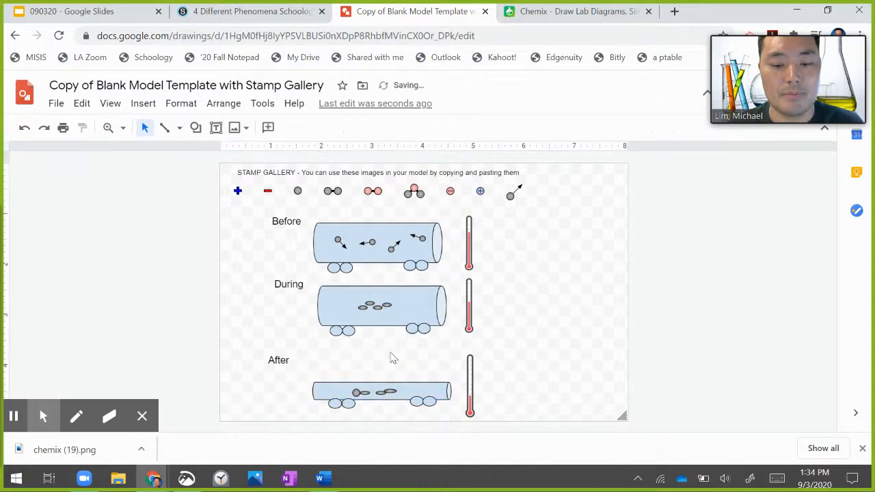
left_click_drag(621, 416, 527, 414)
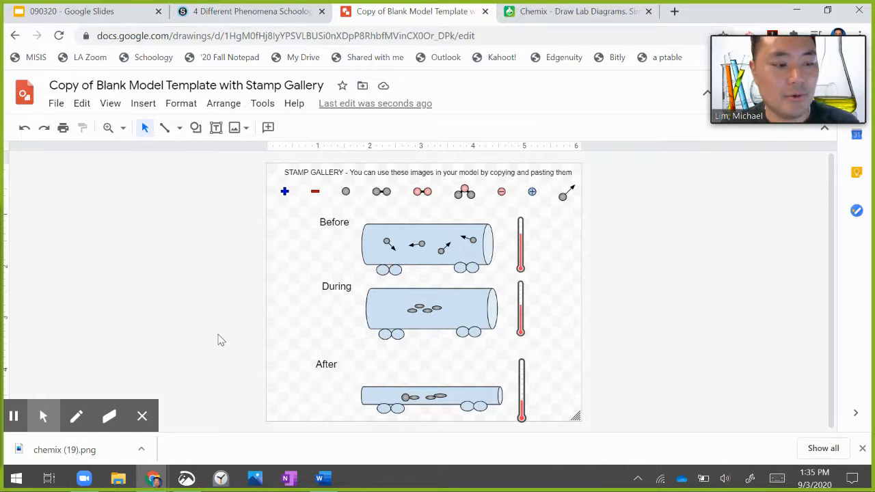
Switch to the Schoology discussion and review the role instructions, assigned video clips and resource links.
left_click(250, 12)
scroll(413, 223, "up", 4)
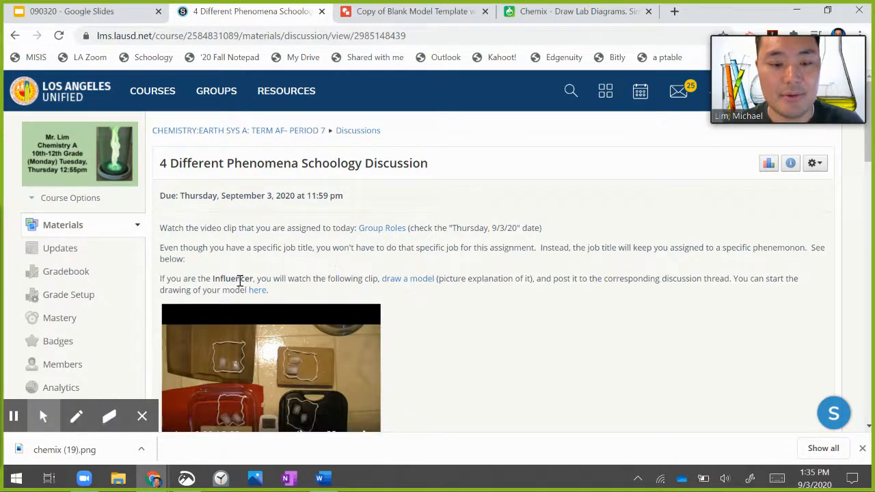
scroll(239, 278, "down", 2)
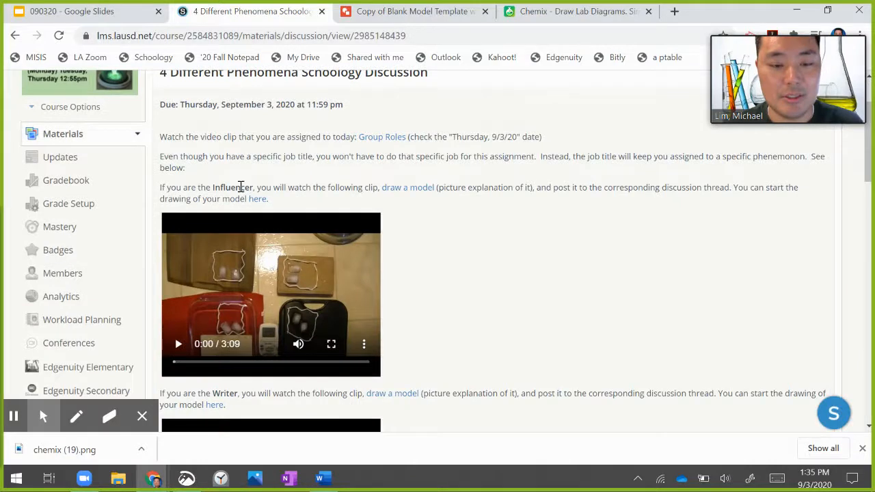
scroll(270, 287, "down", 5)
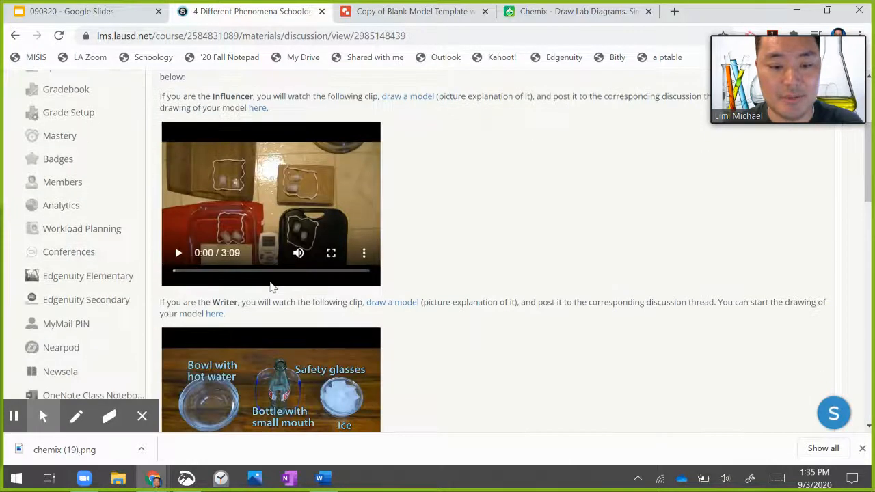
scroll(270, 286, "down", 3)
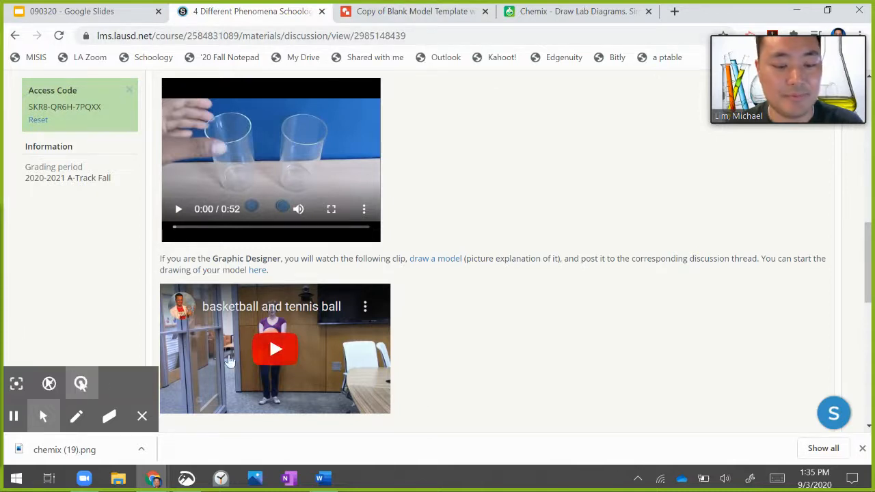
scroll(293, 340, "down", 4)
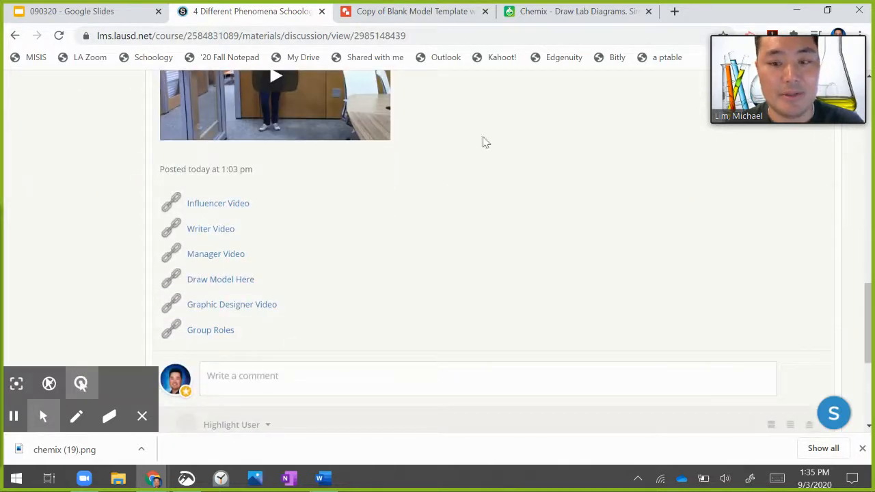
Switch to Chemix, close the finished thermometer diagram's download dialog and return to the Google Drawings model.
left_click(451, 12)
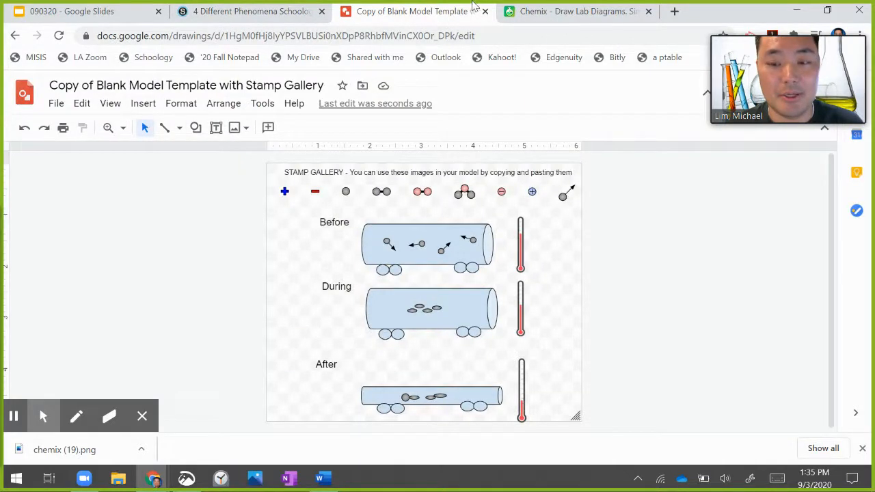
left_click(552, 13)
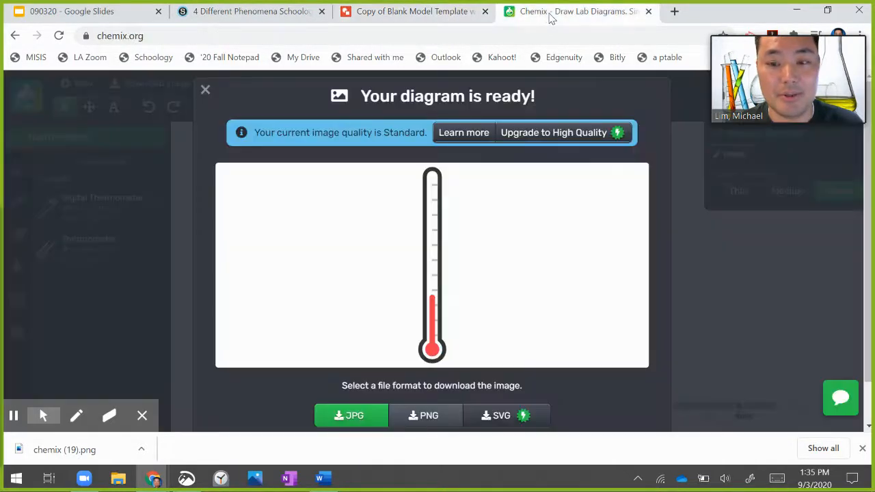
left_click(205, 91)
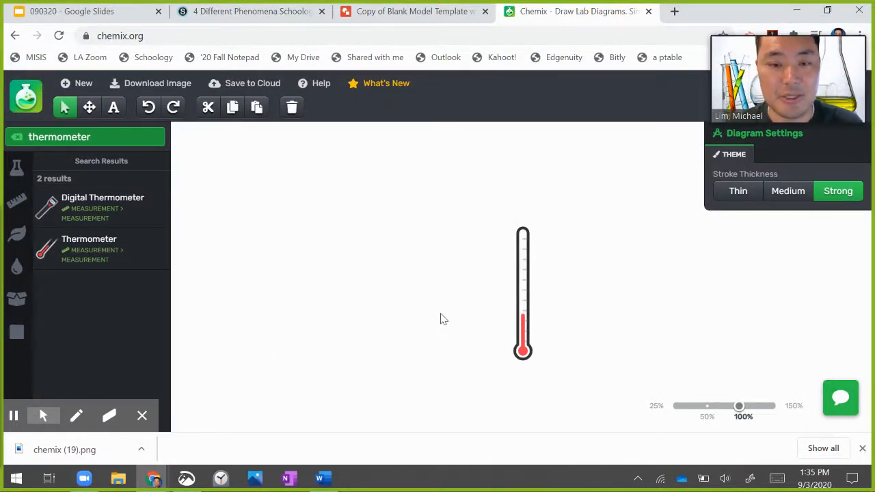
left_click(430, 24)
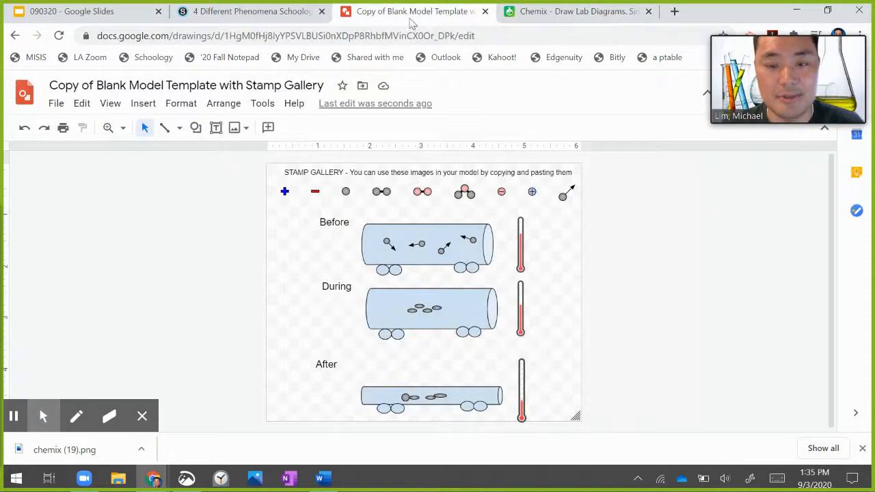
Return to the Schoology discussion, open the Period 7 chemistry course materials and find the discussion in the list.
left_click(265, 21)
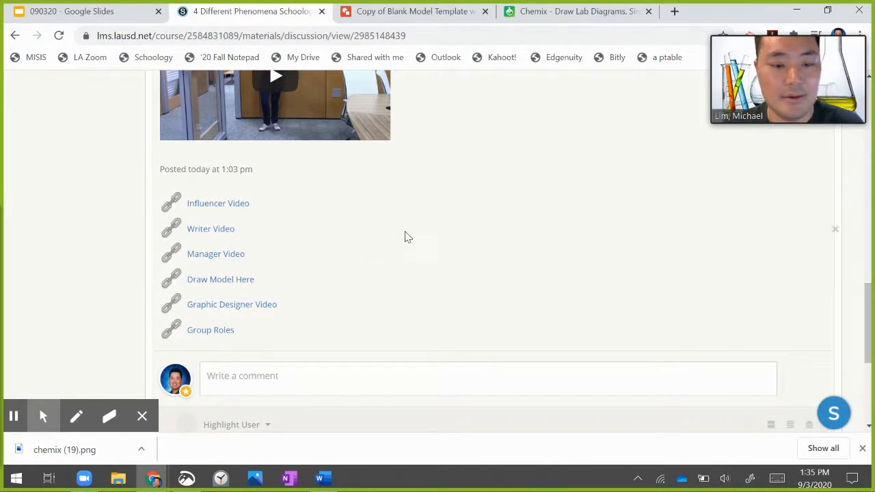
scroll(431, 241, "up", 15)
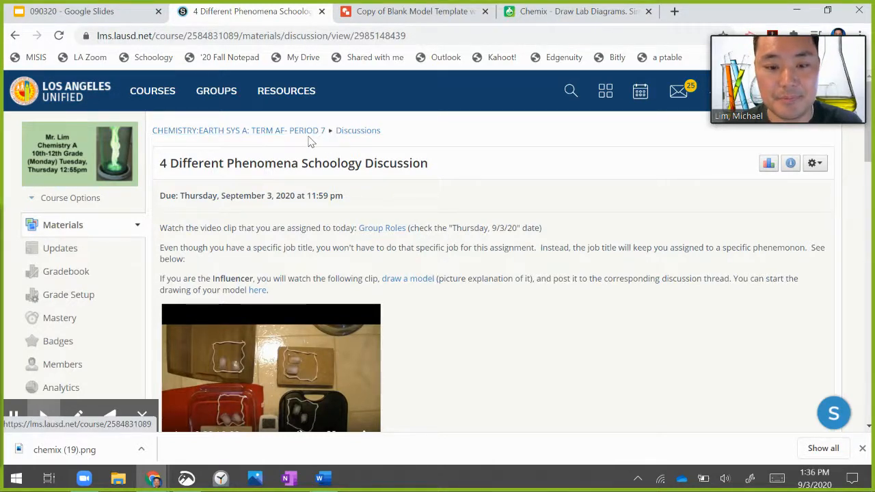
left_click(304, 137)
left_click(308, 134)
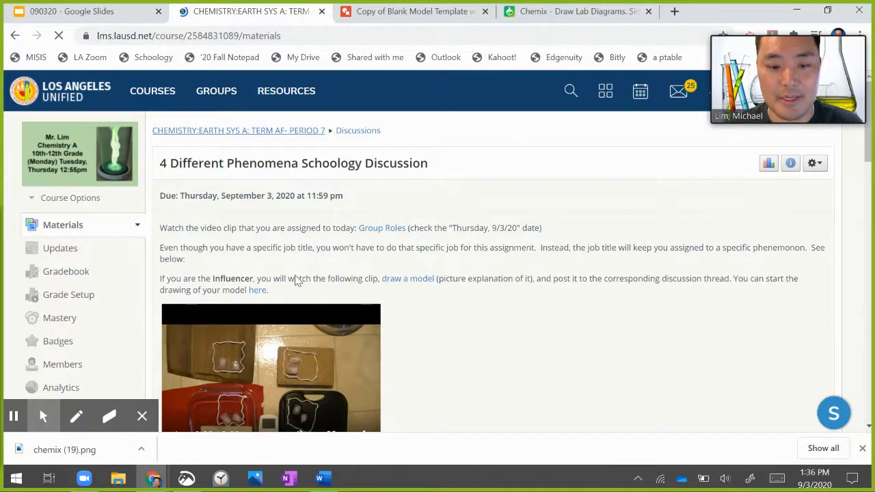
scroll(501, 332, "down", 4)
Publish the 4 Different Phenomena Schoology Discussion in the course materials.
left_click(576, 229)
left_click(585, 258)
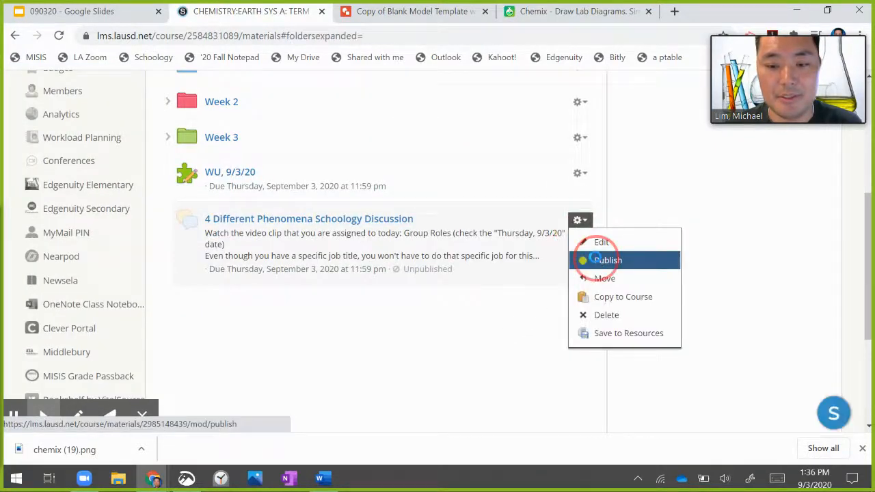
left_click(414, 224)
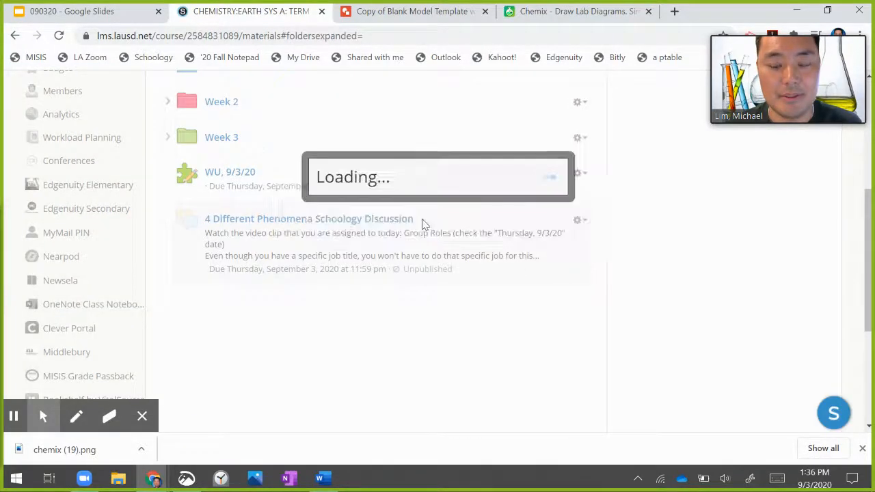